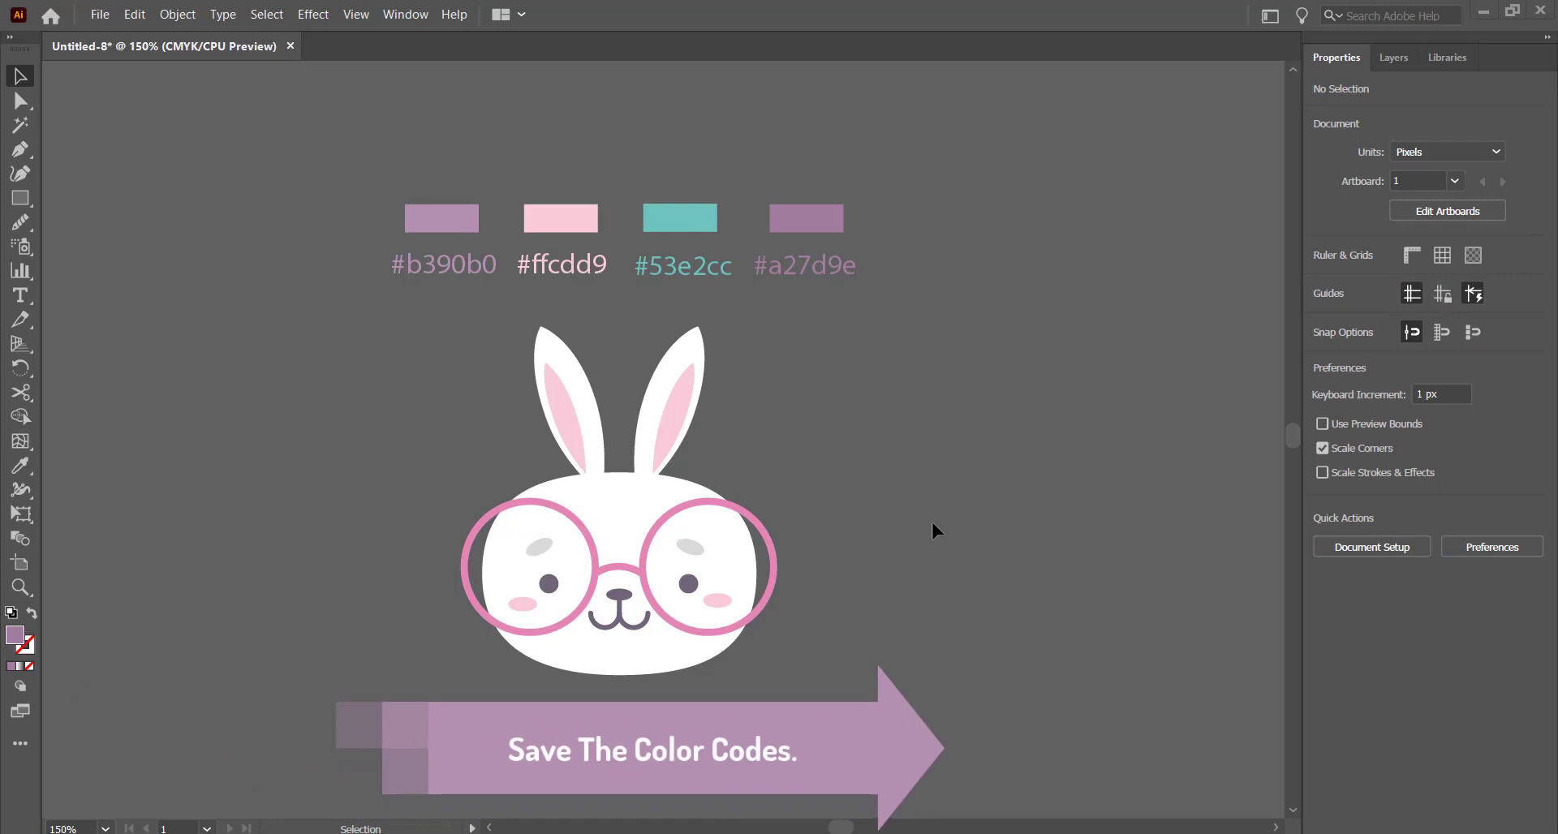
Ungroup the bunny and delete both of its ears, including their pink inner shapes
{"action": "left_click", "coordinate": [724, 542]}
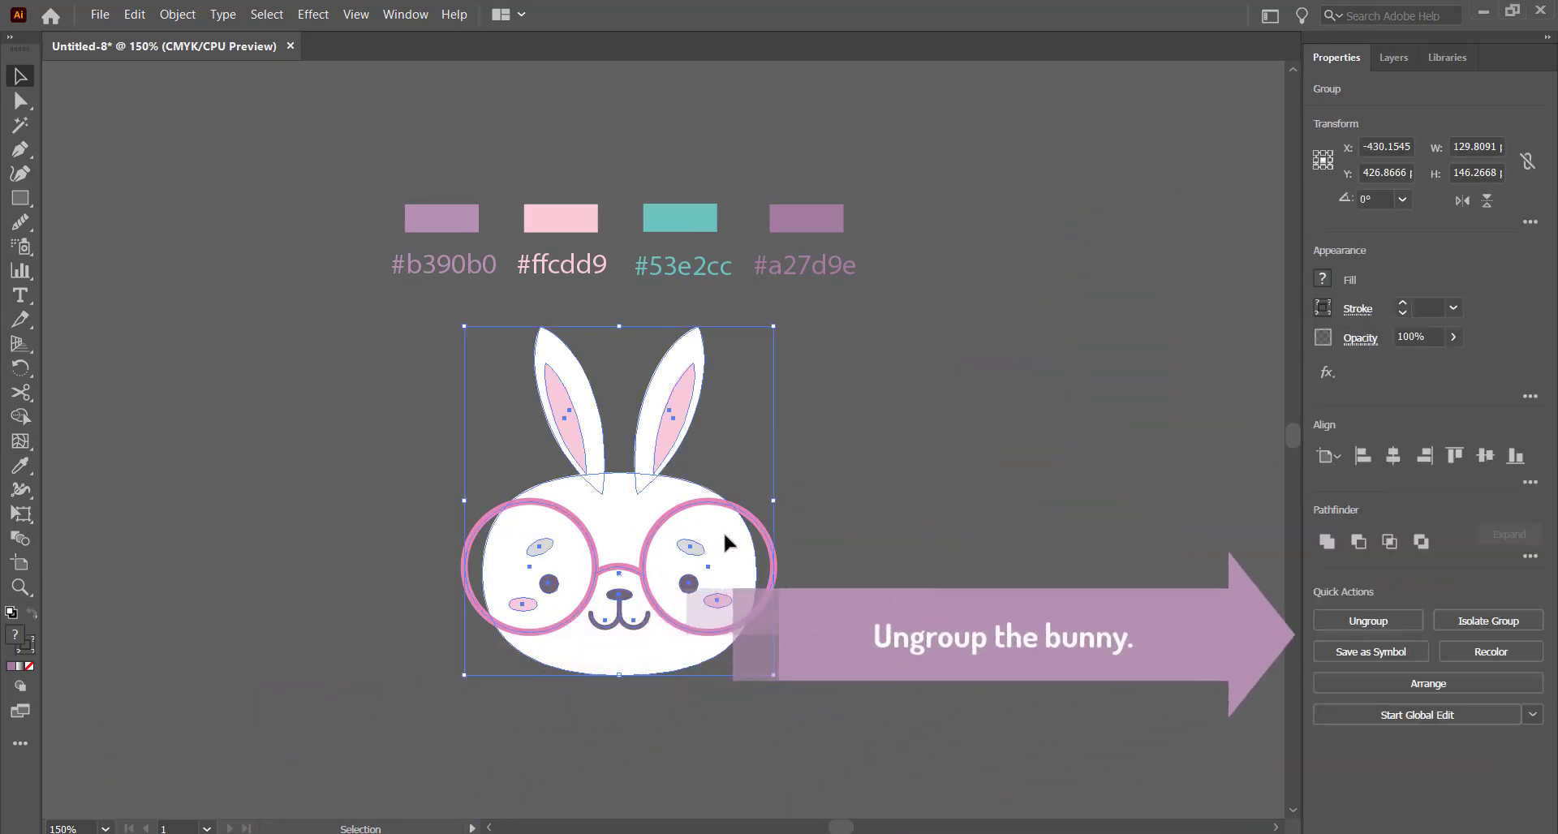
{"action": "left_click", "coordinate": [1401, 620]}
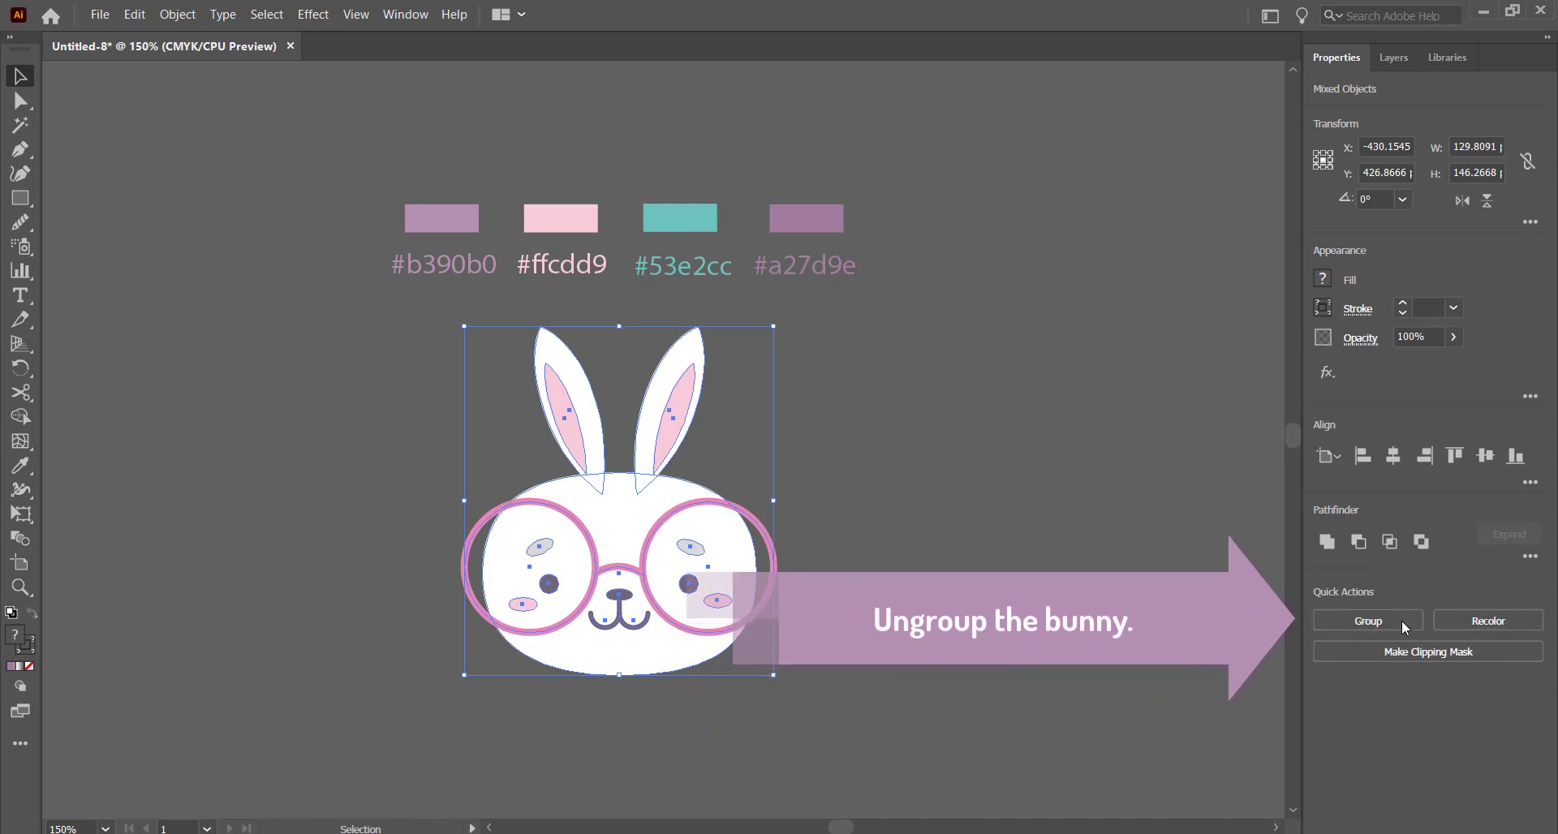
{"action": "left_click", "coordinate": [913, 372]}
{"action": "left_click_drag", "start_coordinate": [905, 337], "coordinate": [447, 425]}
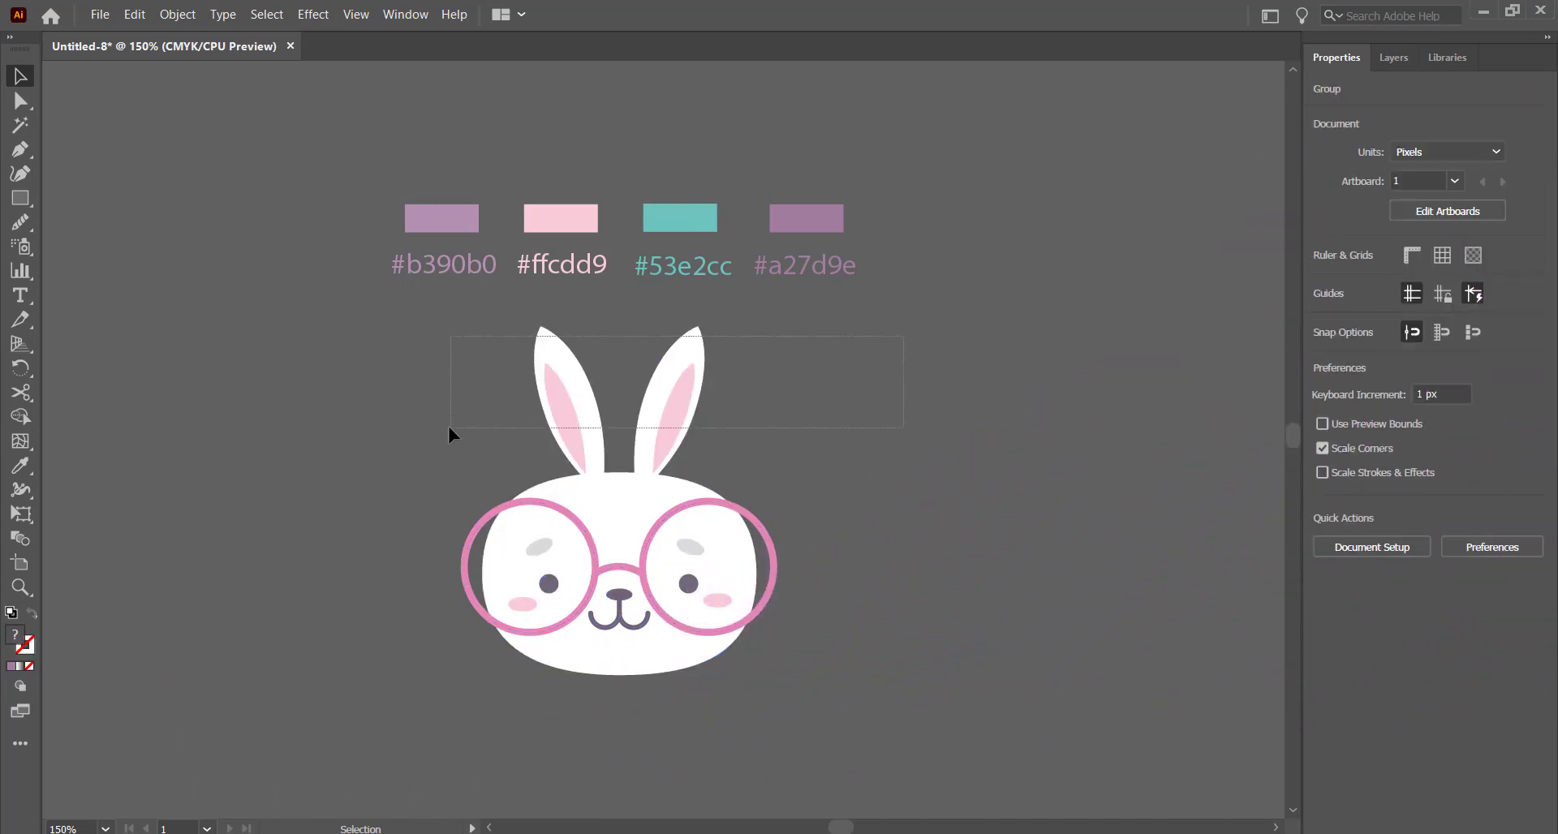
{"action": "key", "text": "Delete"}
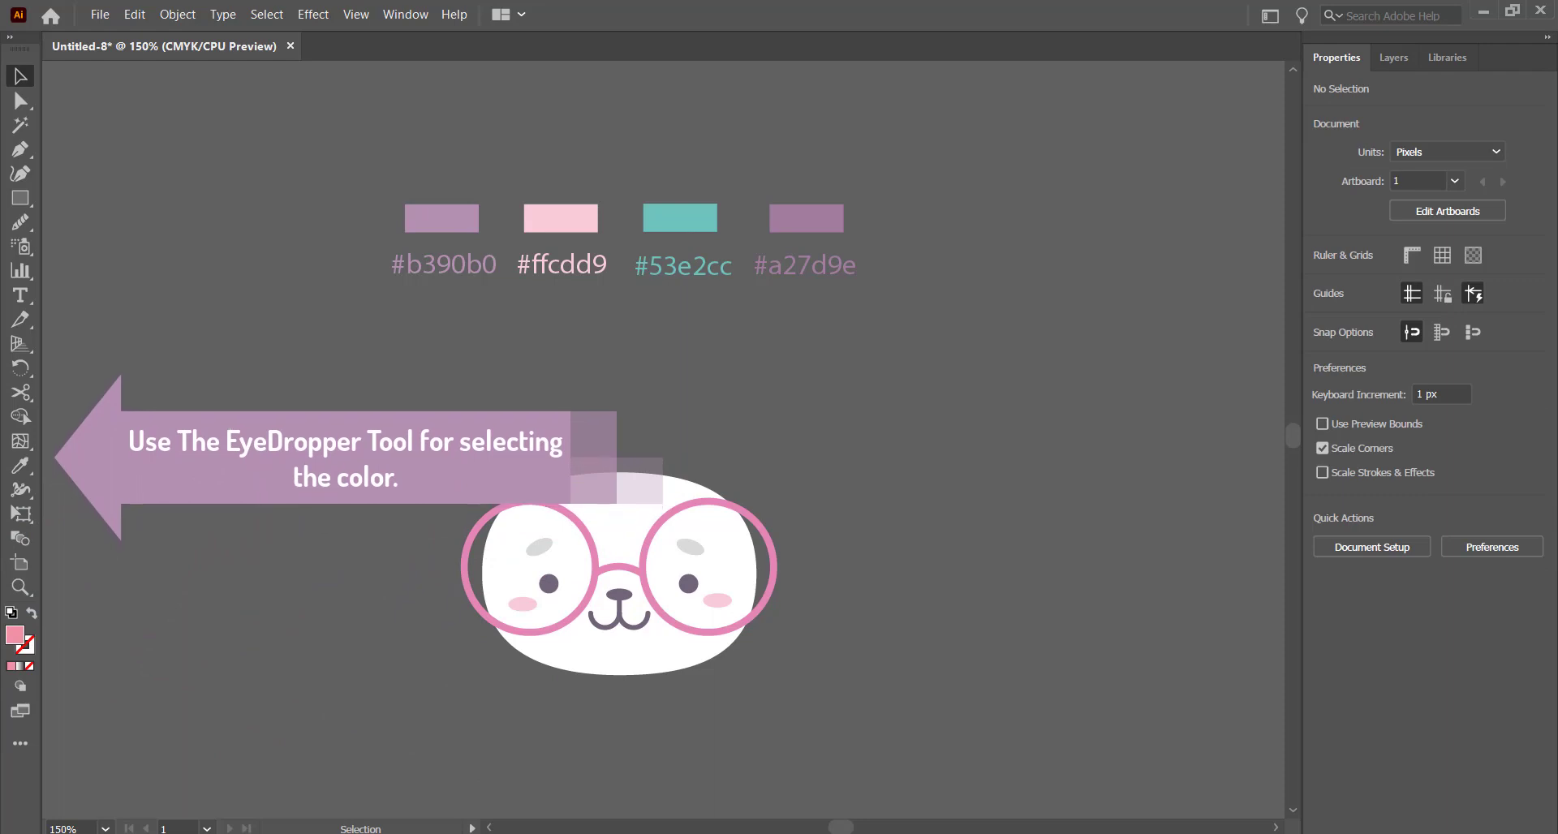
Fill the white head shape with the light purple #b390b0 sampled from its swatch using the Eyedropper
{"action": "left_click", "coordinate": [619, 493]}
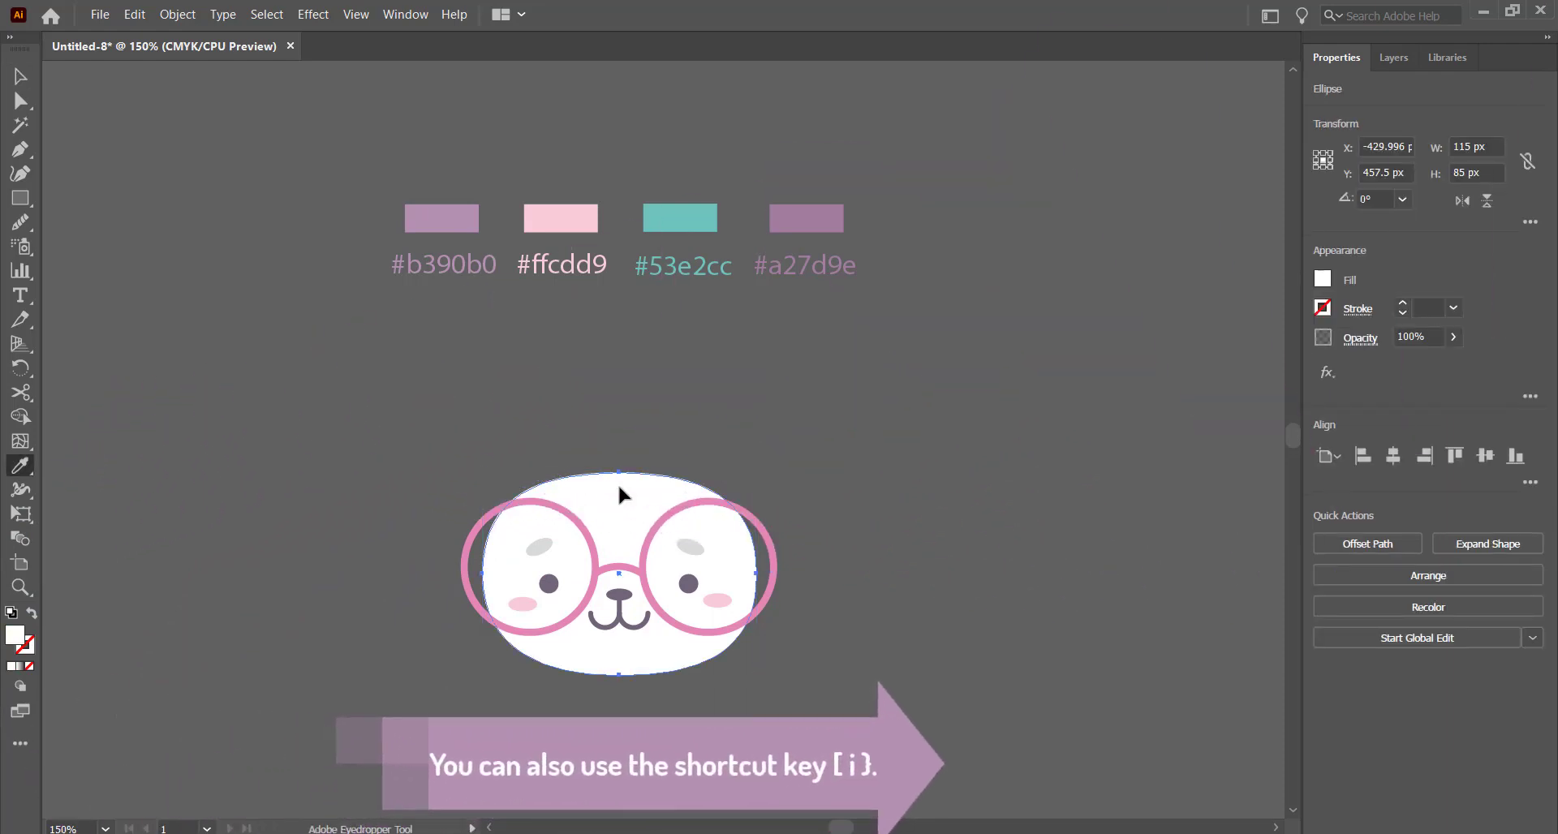
{"action": "key", "text": "i"}
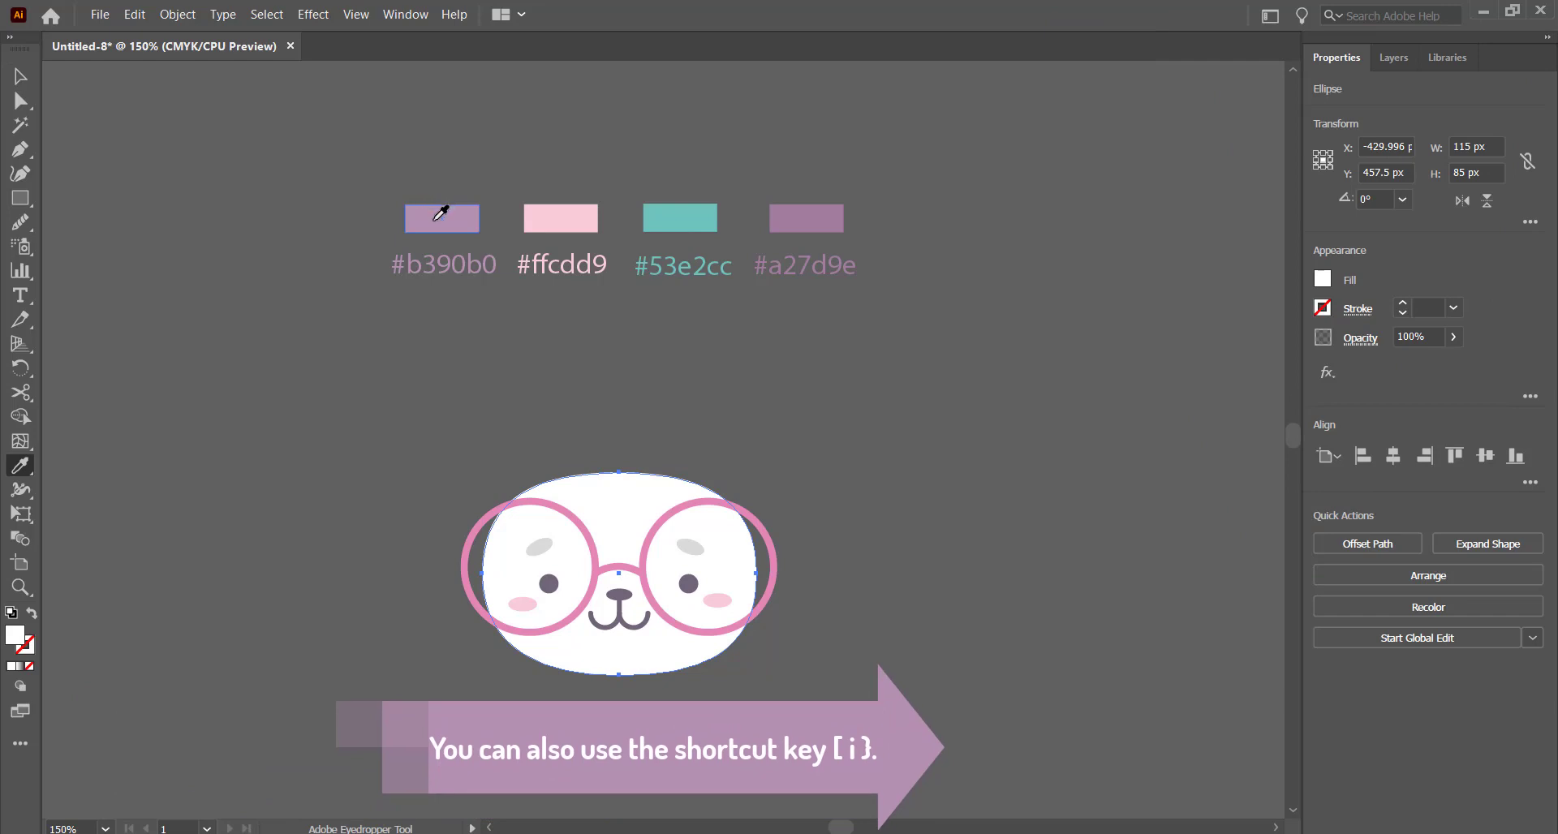
{"action": "left_click", "coordinate": [436, 219]}
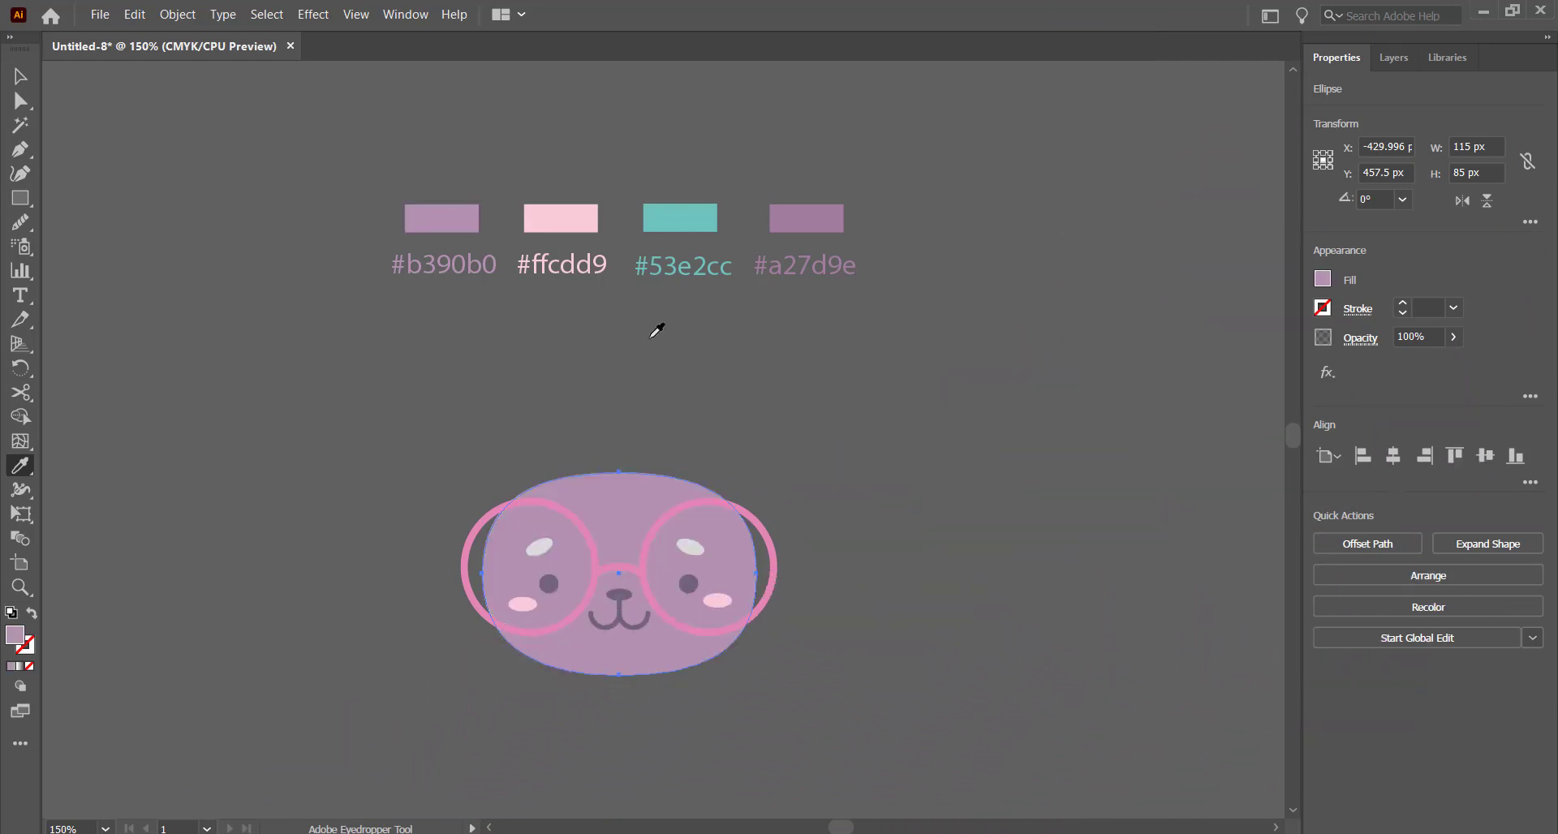
{"action": "key", "text": "v"}
Apply the pink #ffcdd9 swatch color to both cheek ellipses using the Eyedropper
{"action": "left_click", "coordinate": [714, 600]}
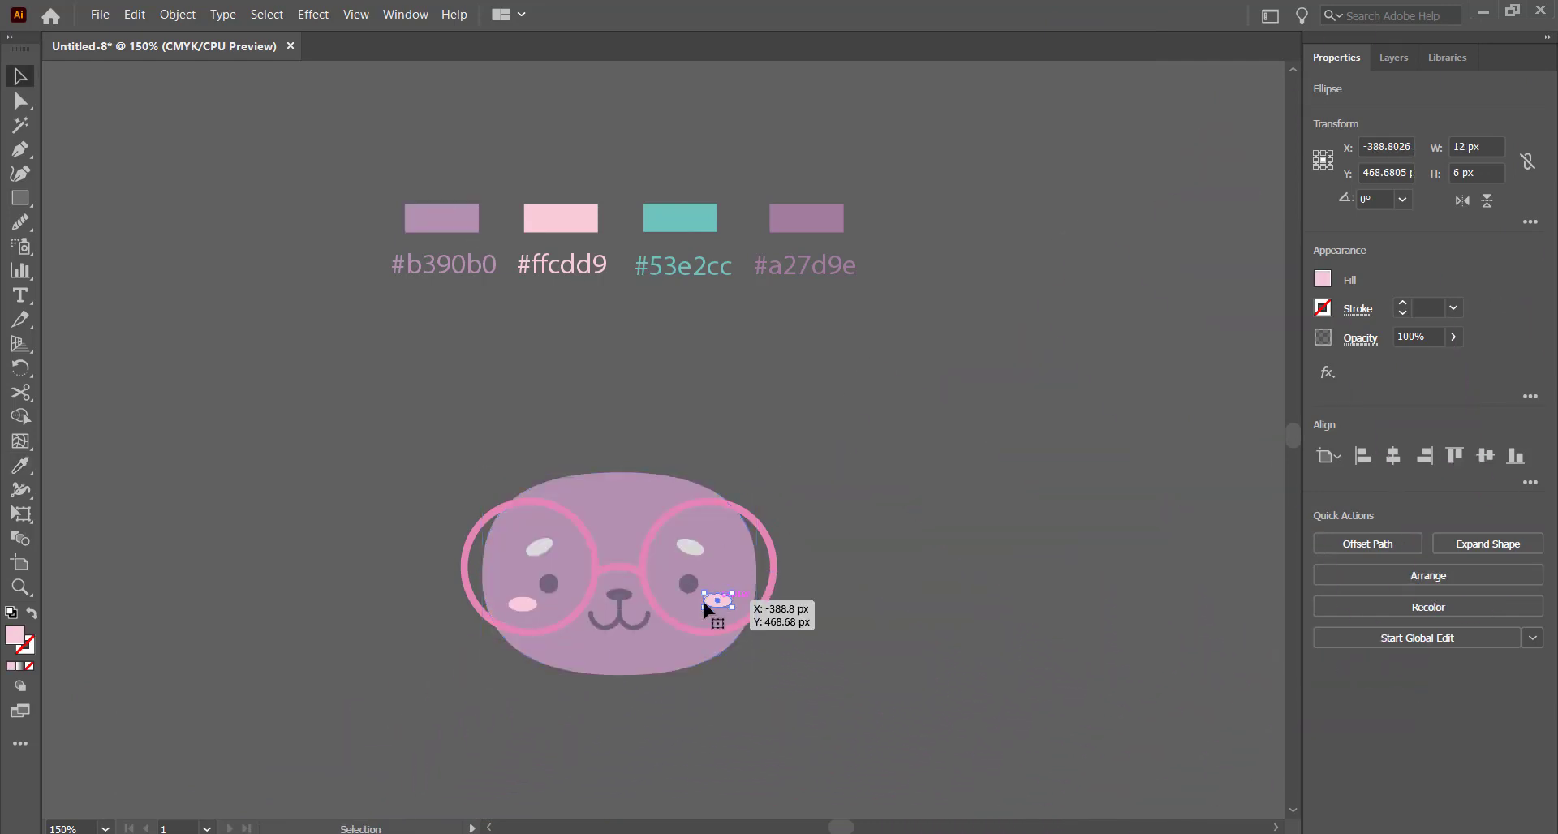
{"action": "left_click", "coordinate": [520, 602], "text": "shift"}
{"action": "key", "text": "i"}
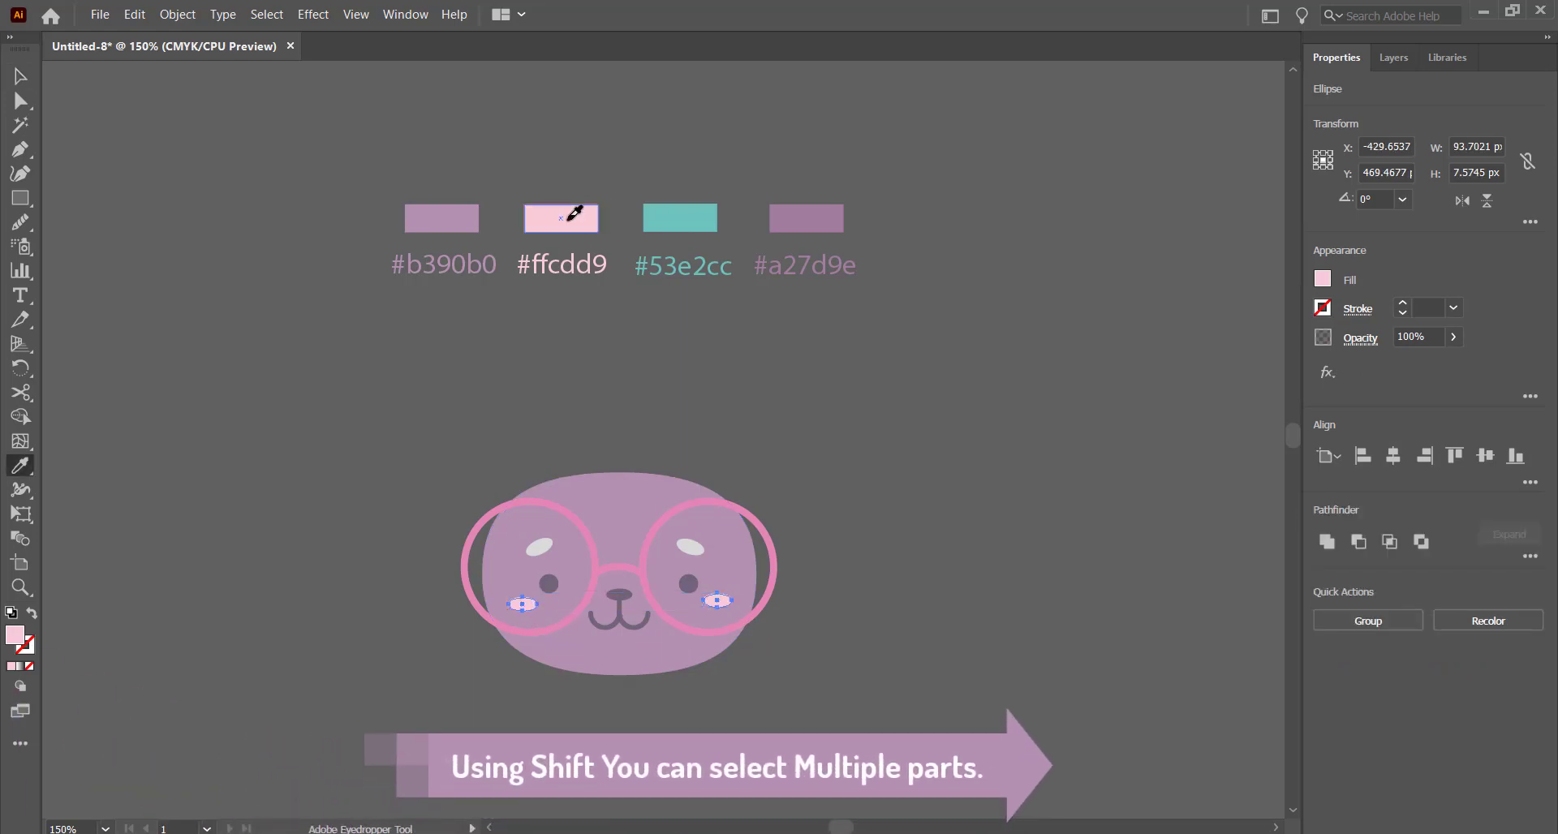
{"action": "key", "text": "v"}
Fill both eyebrows with the darker purple #a27d9e sampled from its swatch
{"action": "left_click", "coordinate": [689, 546]}
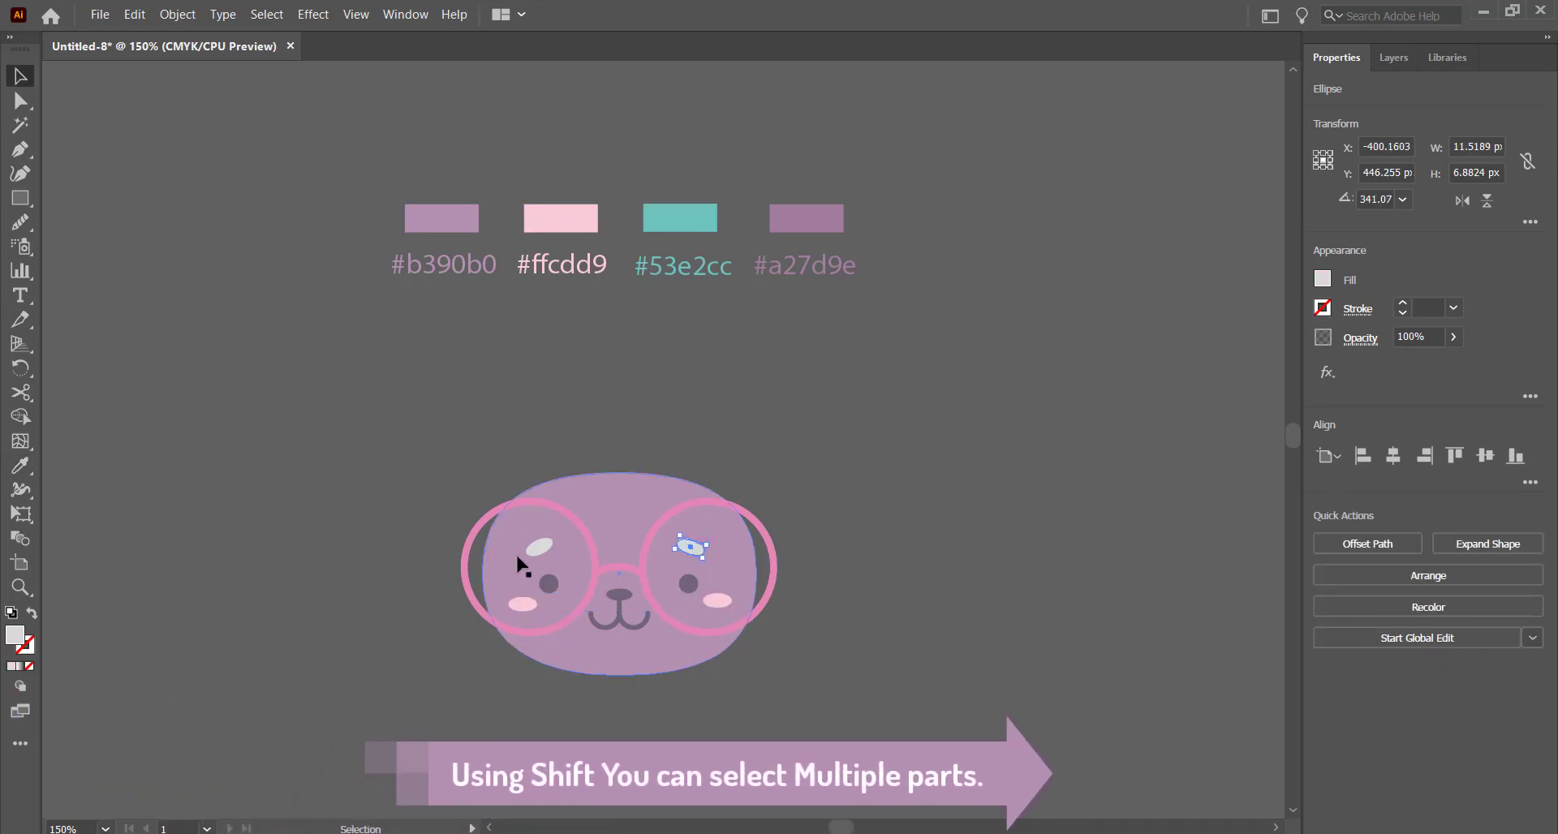
{"action": "left_click", "coordinate": [535, 545], "text": "shift"}
{"action": "key", "text": "i"}
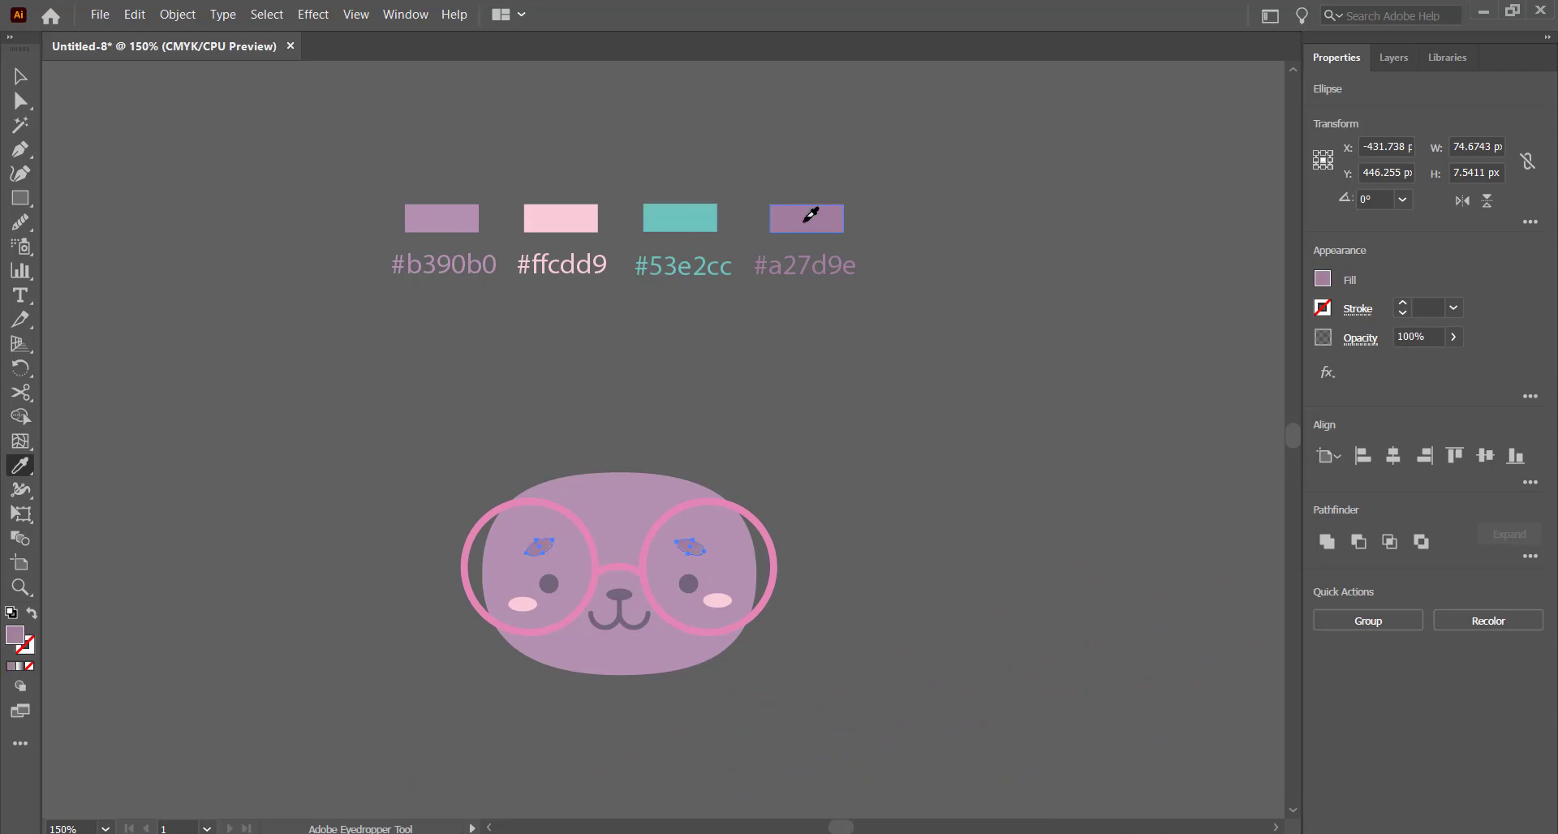
{"action": "left_click", "coordinate": [810, 216]}
{"action": "key", "text": "v"}
Recolor the outline of both lenses and the bridge of the glasses with the teal #53e2cc swatch, leaving no fill
{"action": "left_click", "coordinate": [758, 517]}
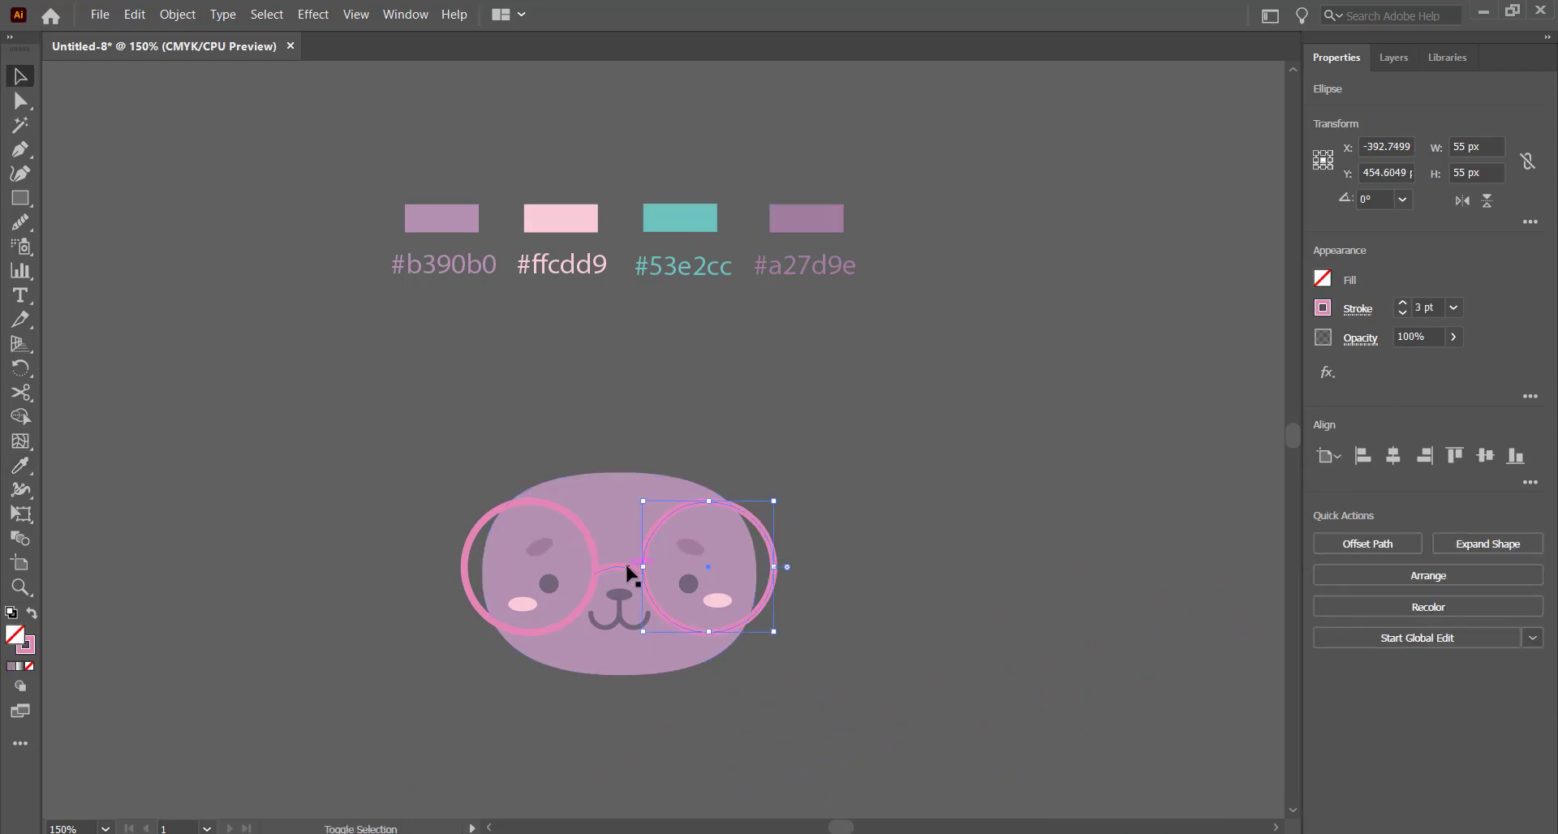
{"action": "left_click", "coordinate": [599, 561], "text": "shift"}
{"action": "left_click", "coordinate": [579, 524], "text": "shift"}
{"action": "key", "text": "i"}
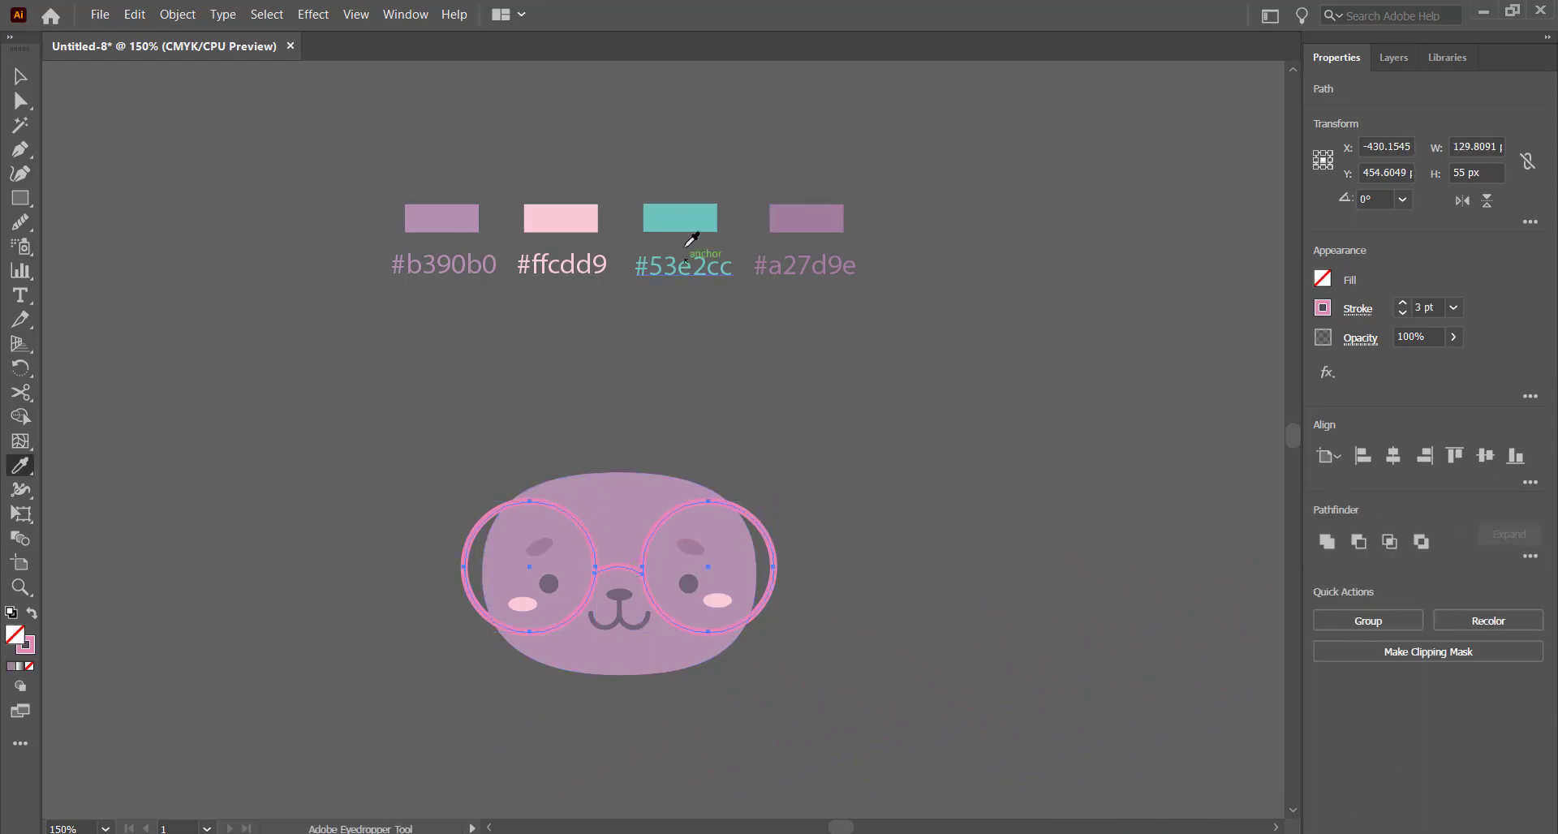
{"action": "left_click", "coordinate": [686, 217]}
{"action": "key", "text": "ctrl+z"}
{"action": "left_click", "coordinate": [32, 646]}
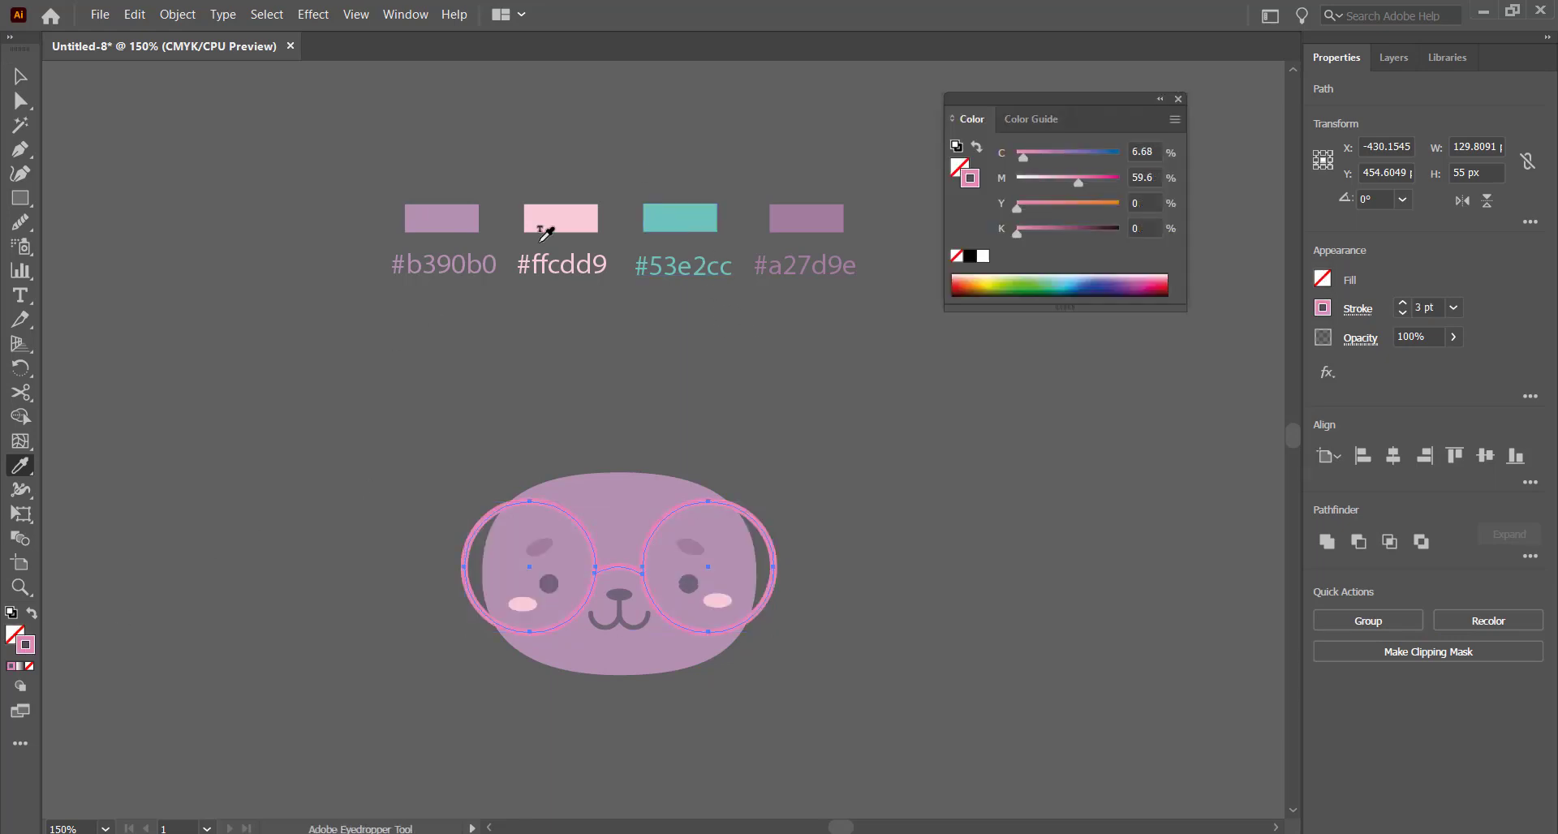
{"action": "left_click", "coordinate": [681, 213]}
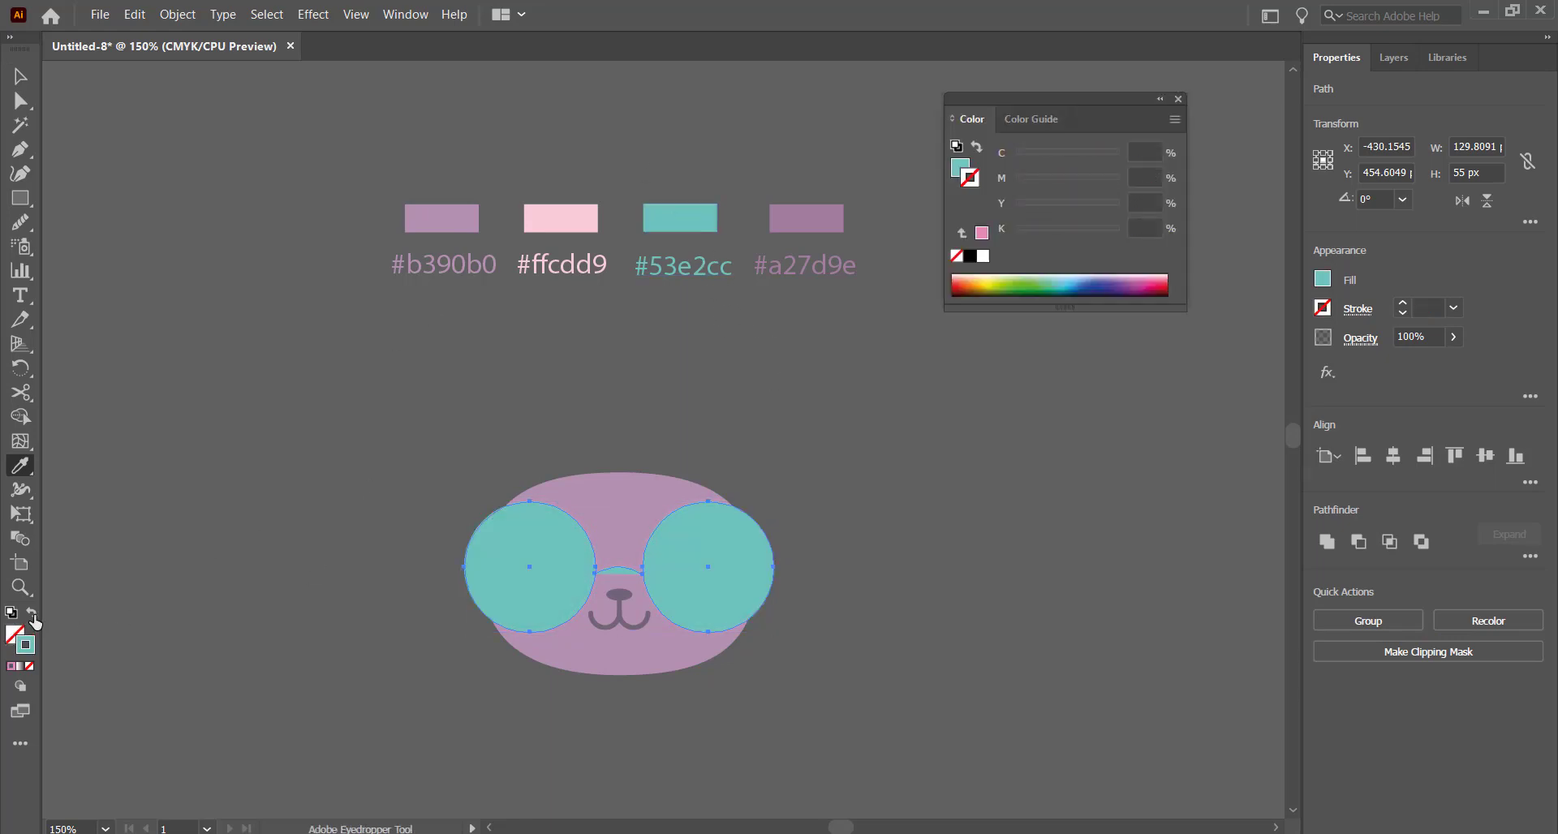
{"action": "left_click", "coordinate": [31, 616]}
Set the glasses' stroke weight to 3 pt, close the floating color settings and deselect the glasses
{"action": "scroll", "coordinate": [1420, 310], "scroll_direction": "up", "scroll_amount": 2}
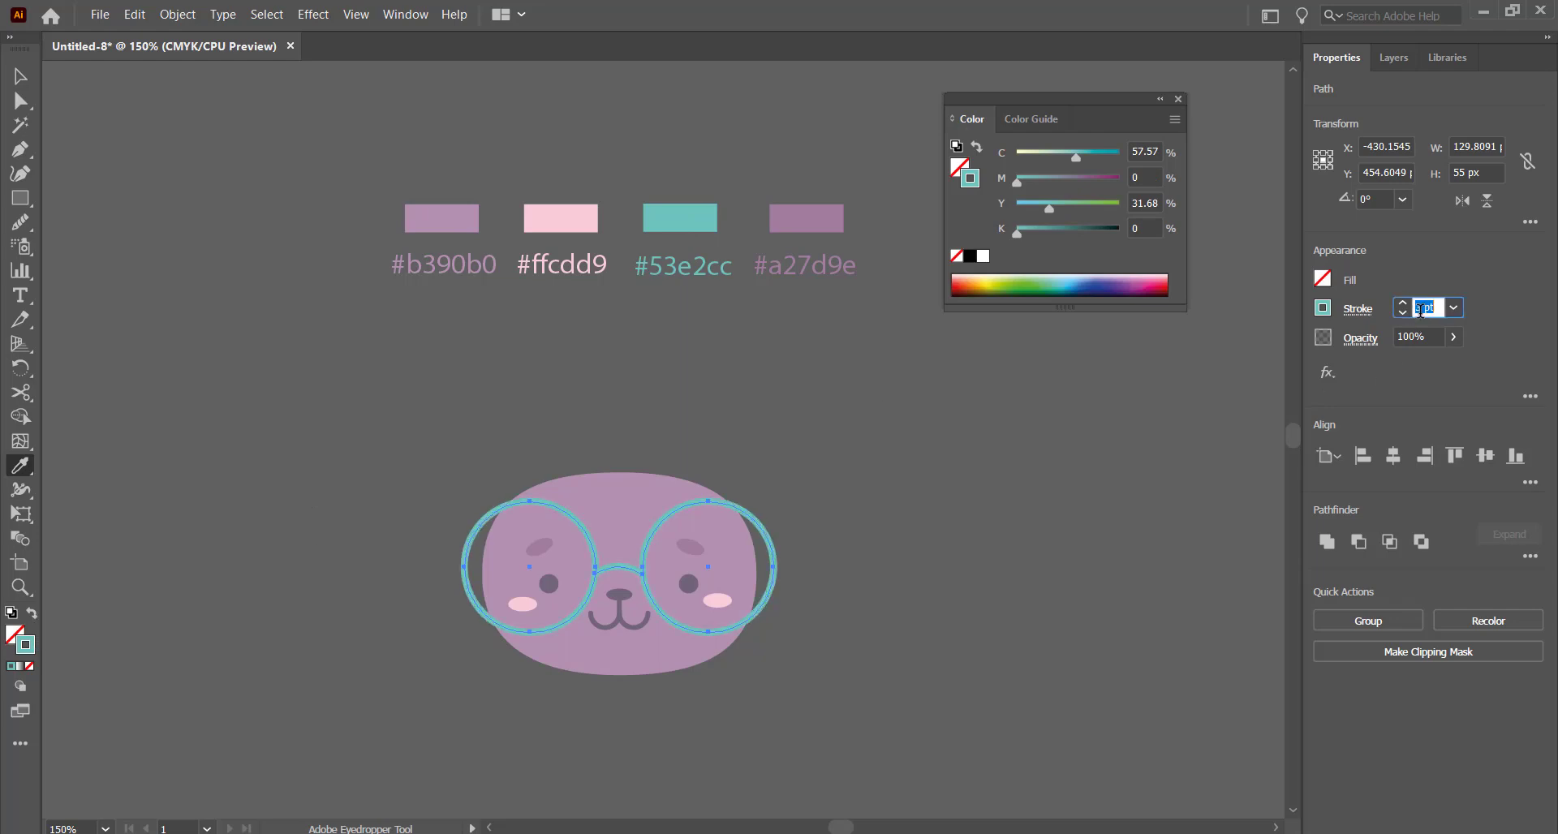
{"action": "left_click", "coordinate": [1178, 100]}
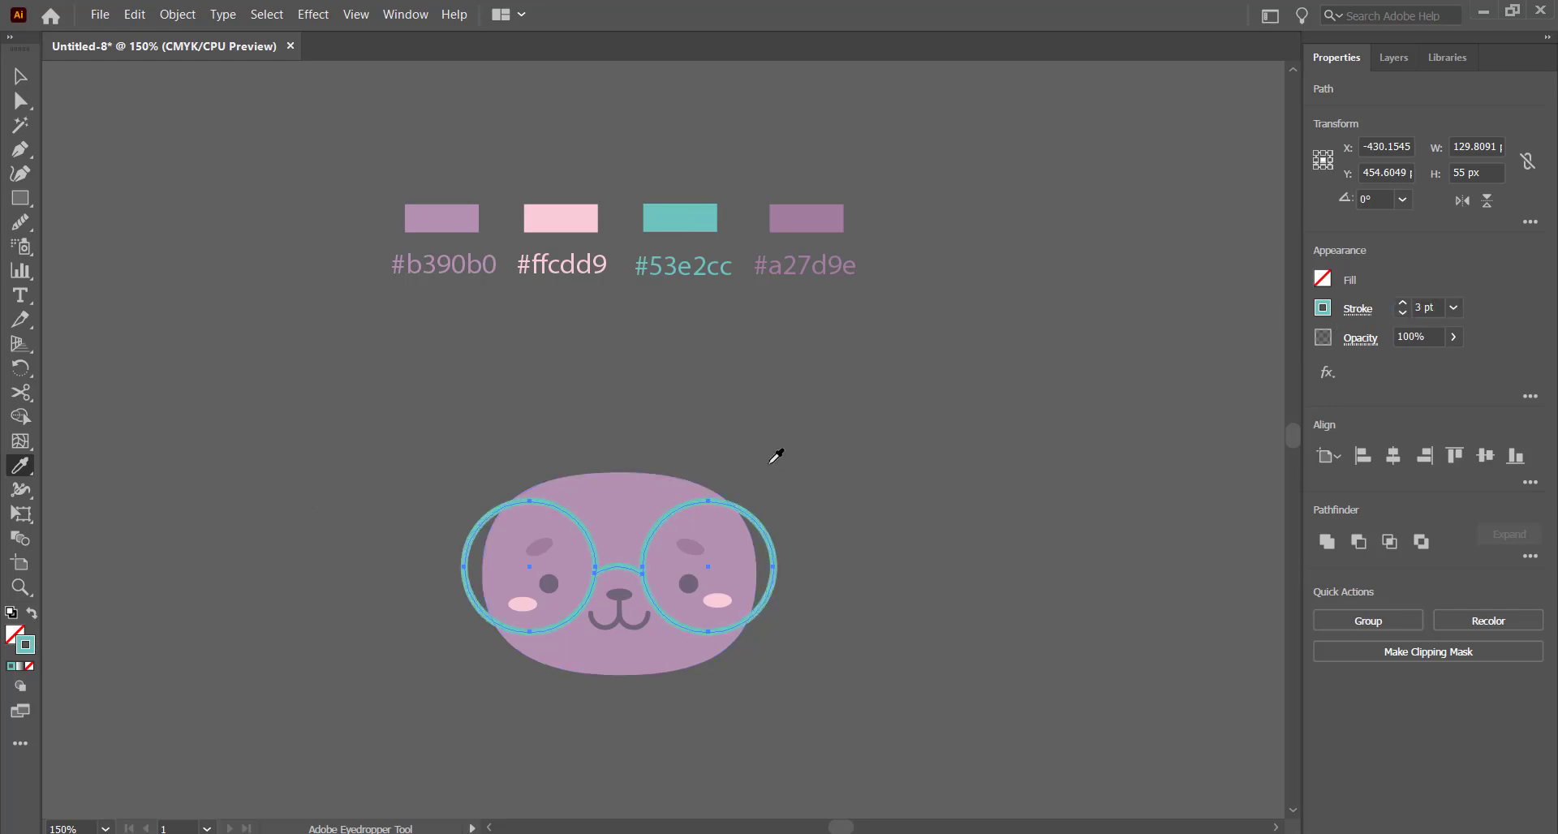
{"action": "key", "text": "v"}
{"action": "left_click", "coordinate": [854, 507]}
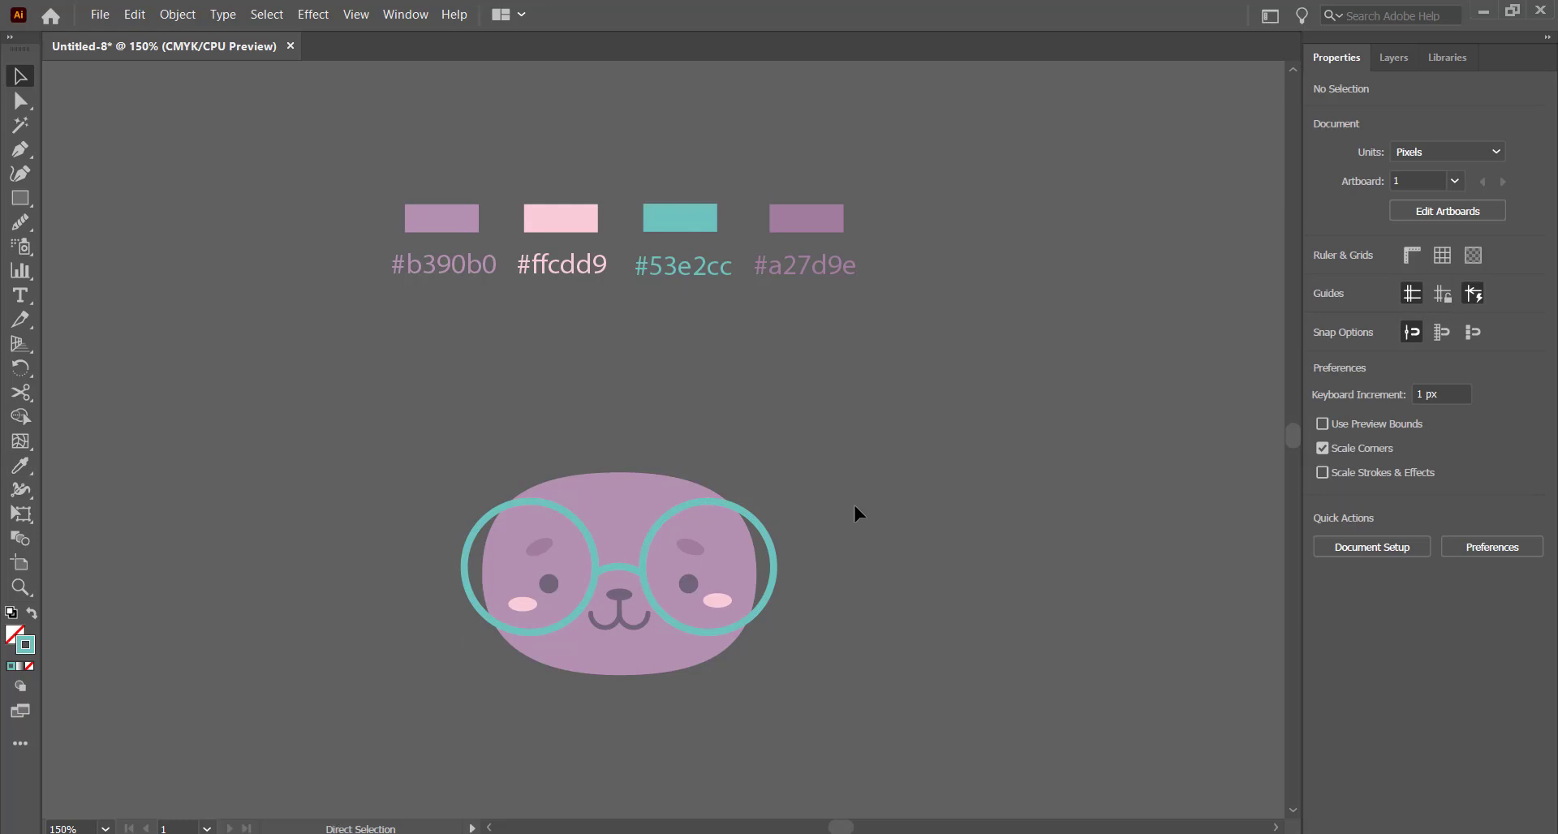
Draw a short diagonal eyelash with the Pen tool, from the center of the right eye up and outward
{"action": "key", "text": "ctrl+equal"}
{"action": "key", "text": "ctrl+equal"}
{"action": "scroll", "coordinate": [854, 505], "scroll_direction": "left", "scroll_amount": 3}
{"action": "scroll", "coordinate": [854, 505], "scroll_direction": "down", "scroll_amount": 10}
{"action": "scroll", "coordinate": [853, 504], "scroll_direction": "up", "scroll_amount": 3}
{"action": "scroll", "coordinate": [854, 506], "scroll_direction": "up", "scroll_amount": 1}
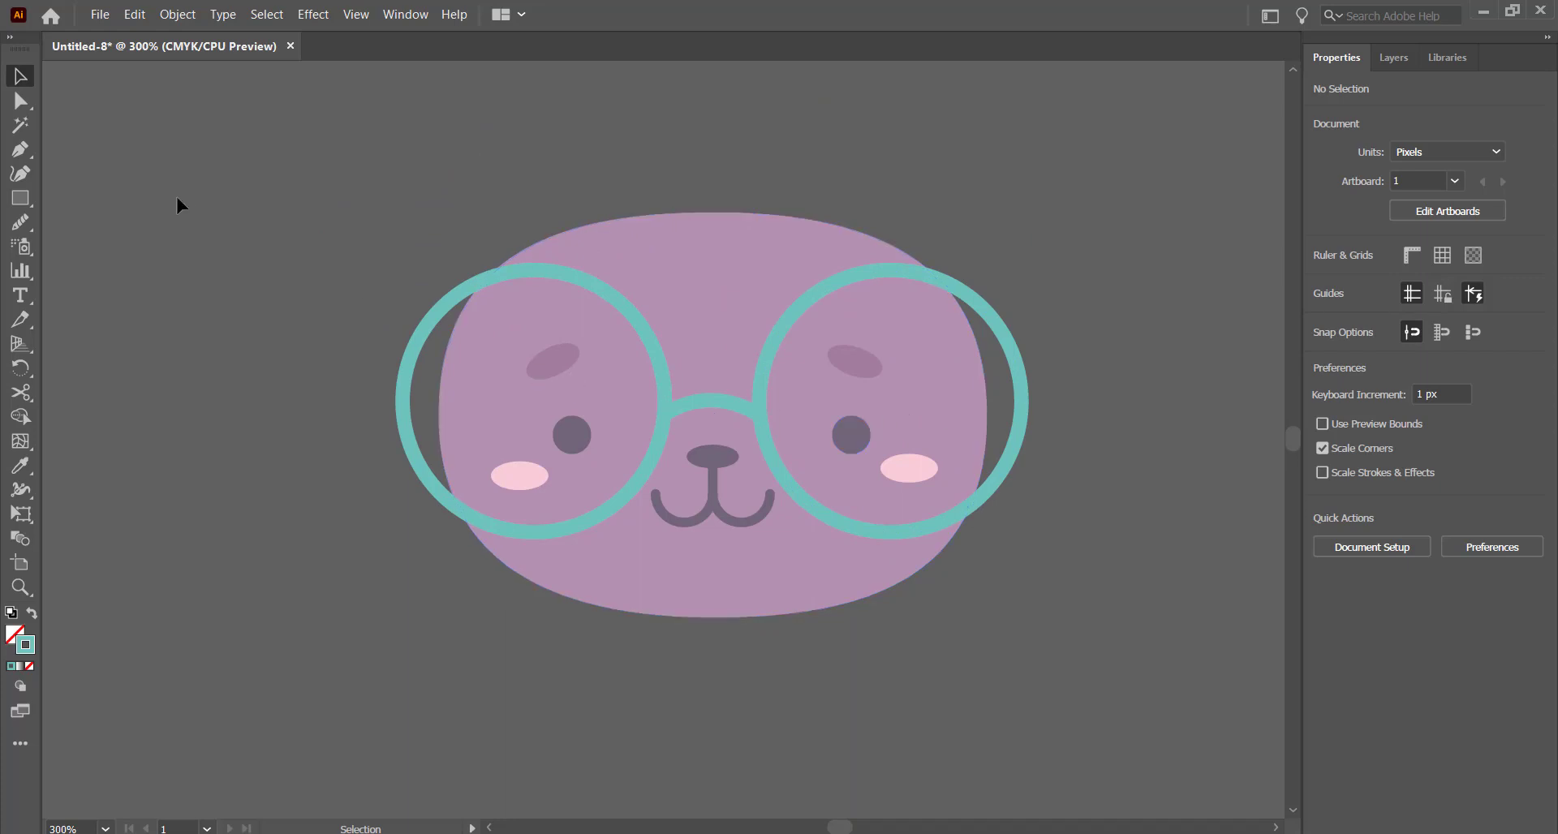
{"action": "left_click", "coordinate": [27, 149]}
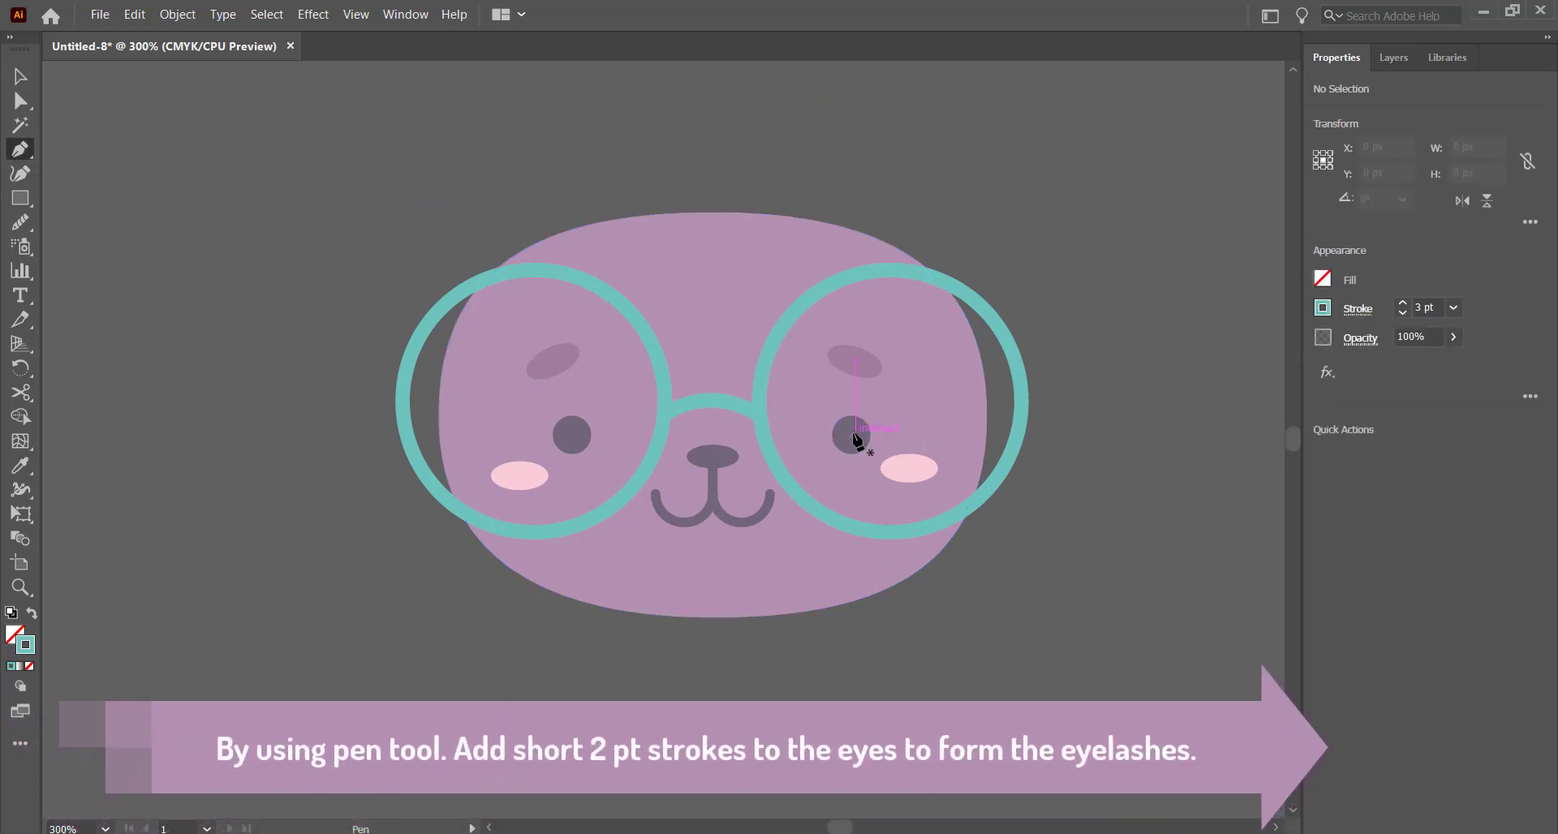
{"action": "left_click", "coordinate": [865, 422]}
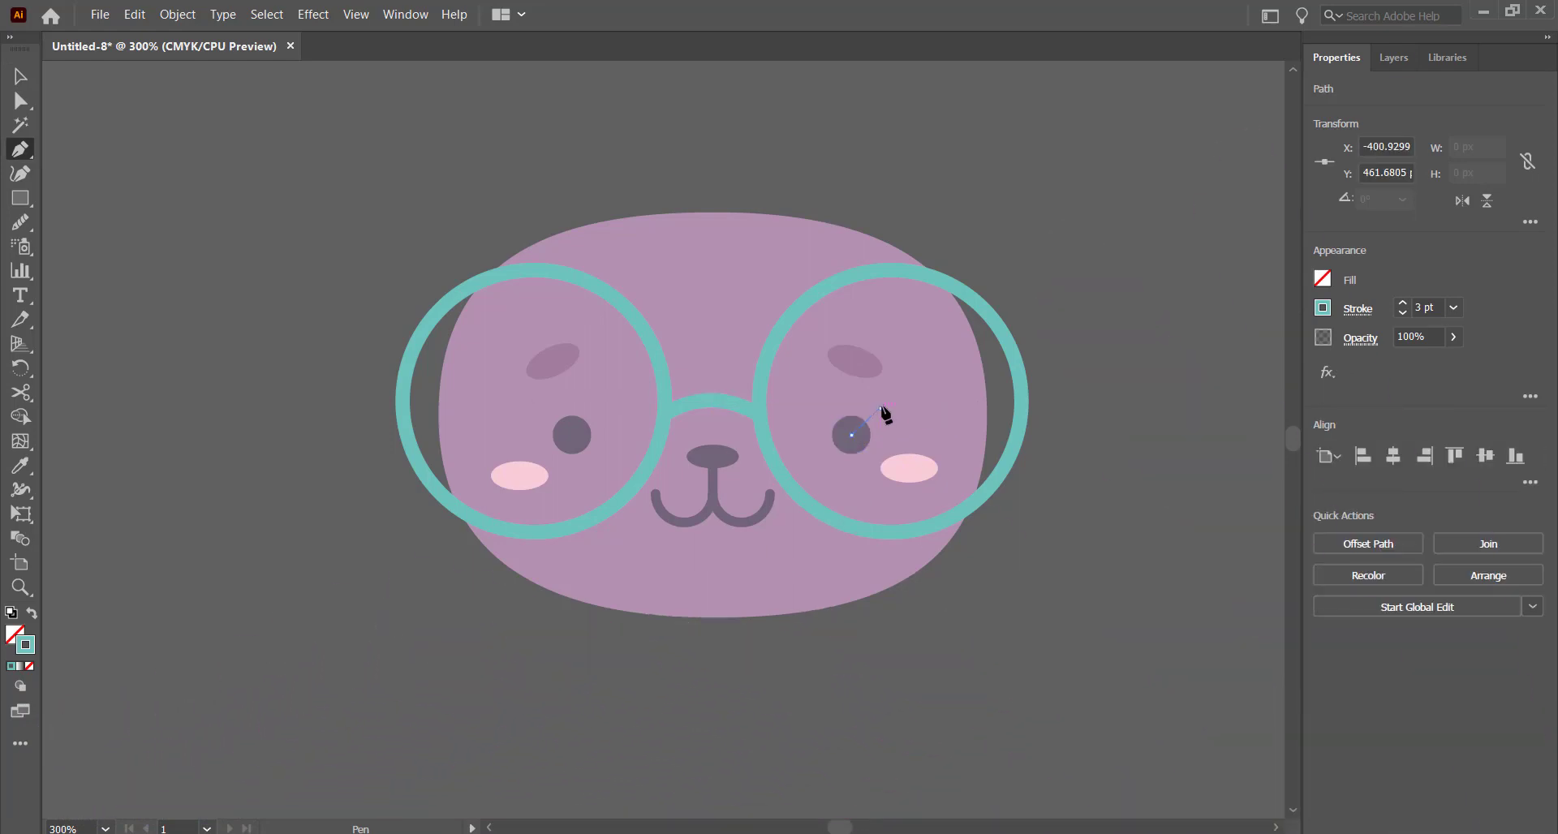
{"action": "left_click", "coordinate": [881, 406]}
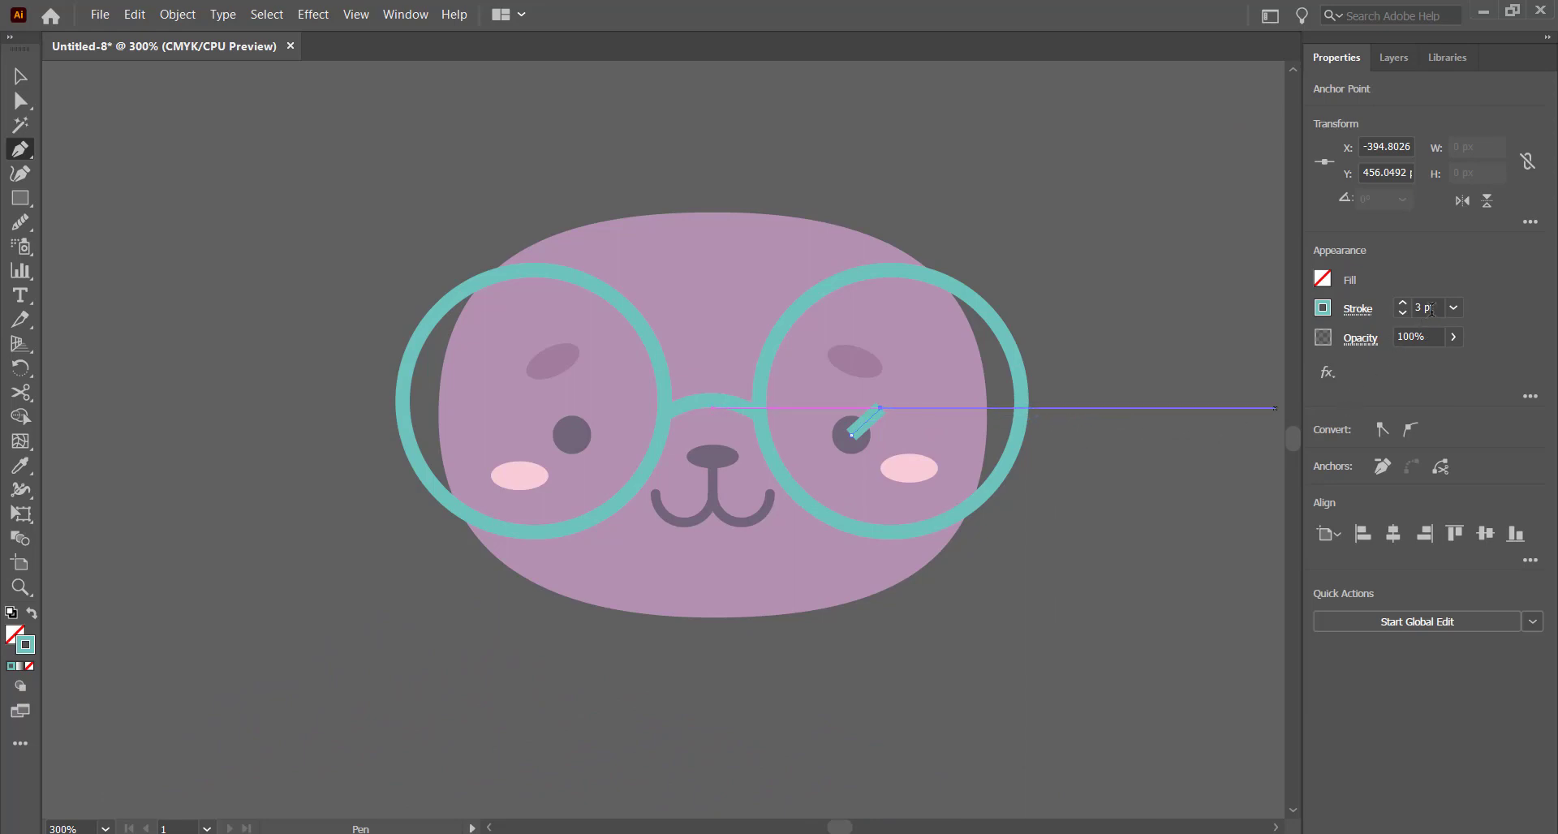
Set the eyelash stroke to 2 pt with a round cap
{"action": "left_click", "coordinate": [1355, 316]}
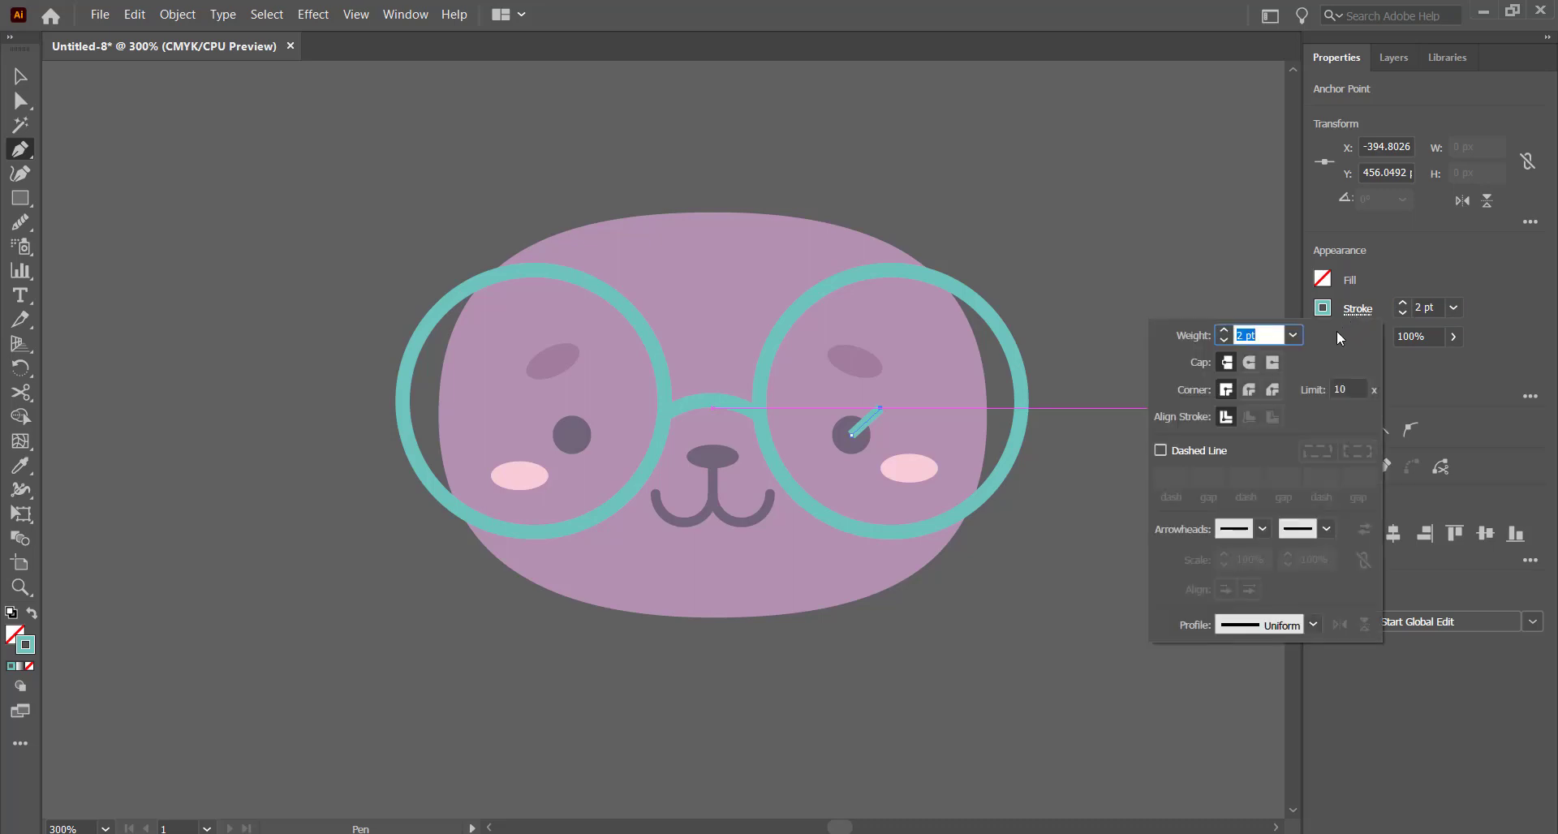
{"action": "left_click", "coordinate": [1250, 363]}
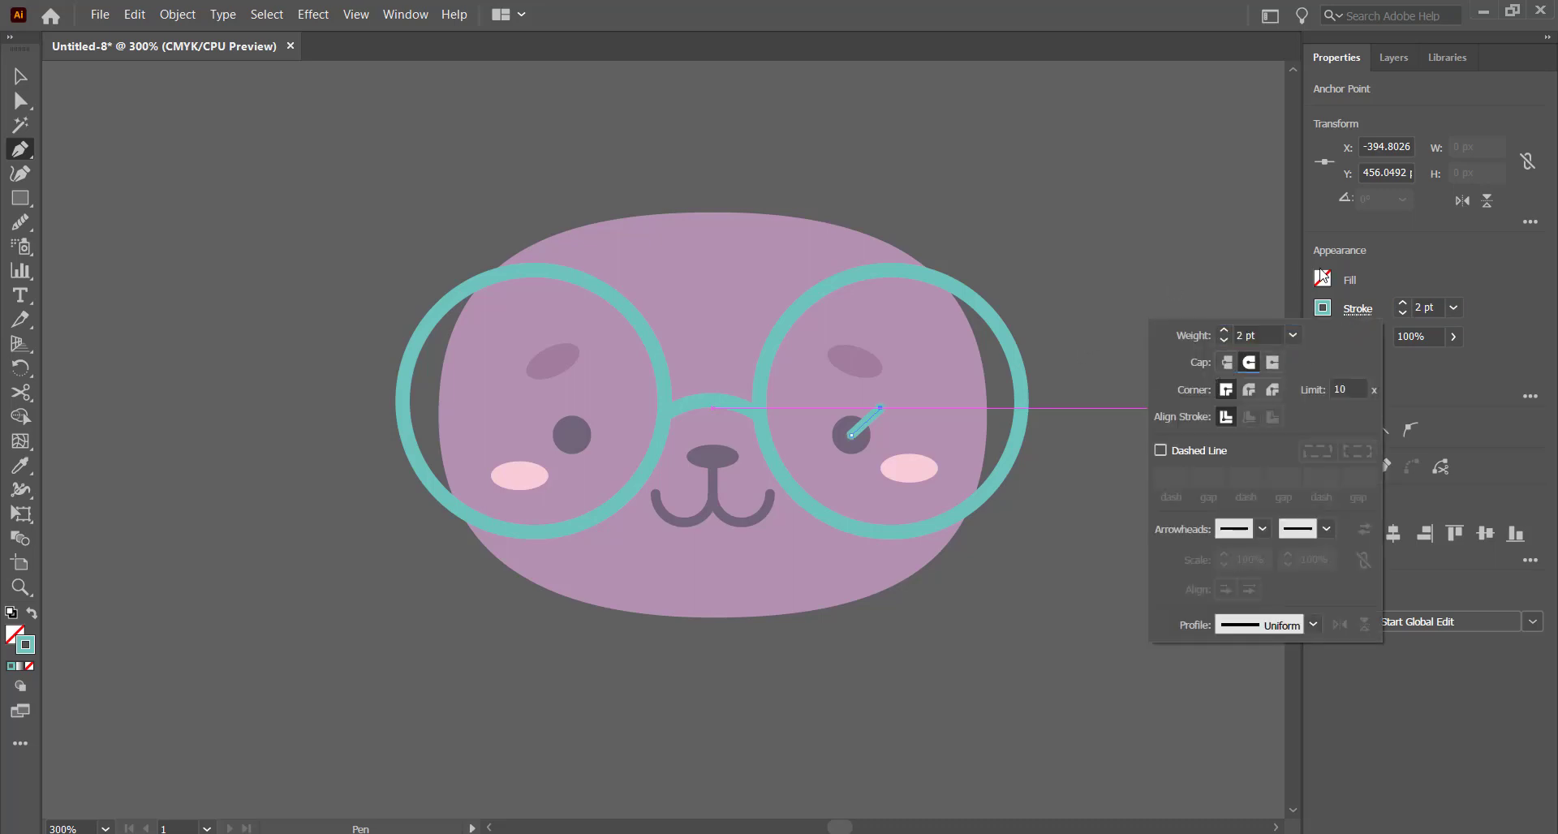
{"action": "left_click", "coordinate": [1332, 306]}
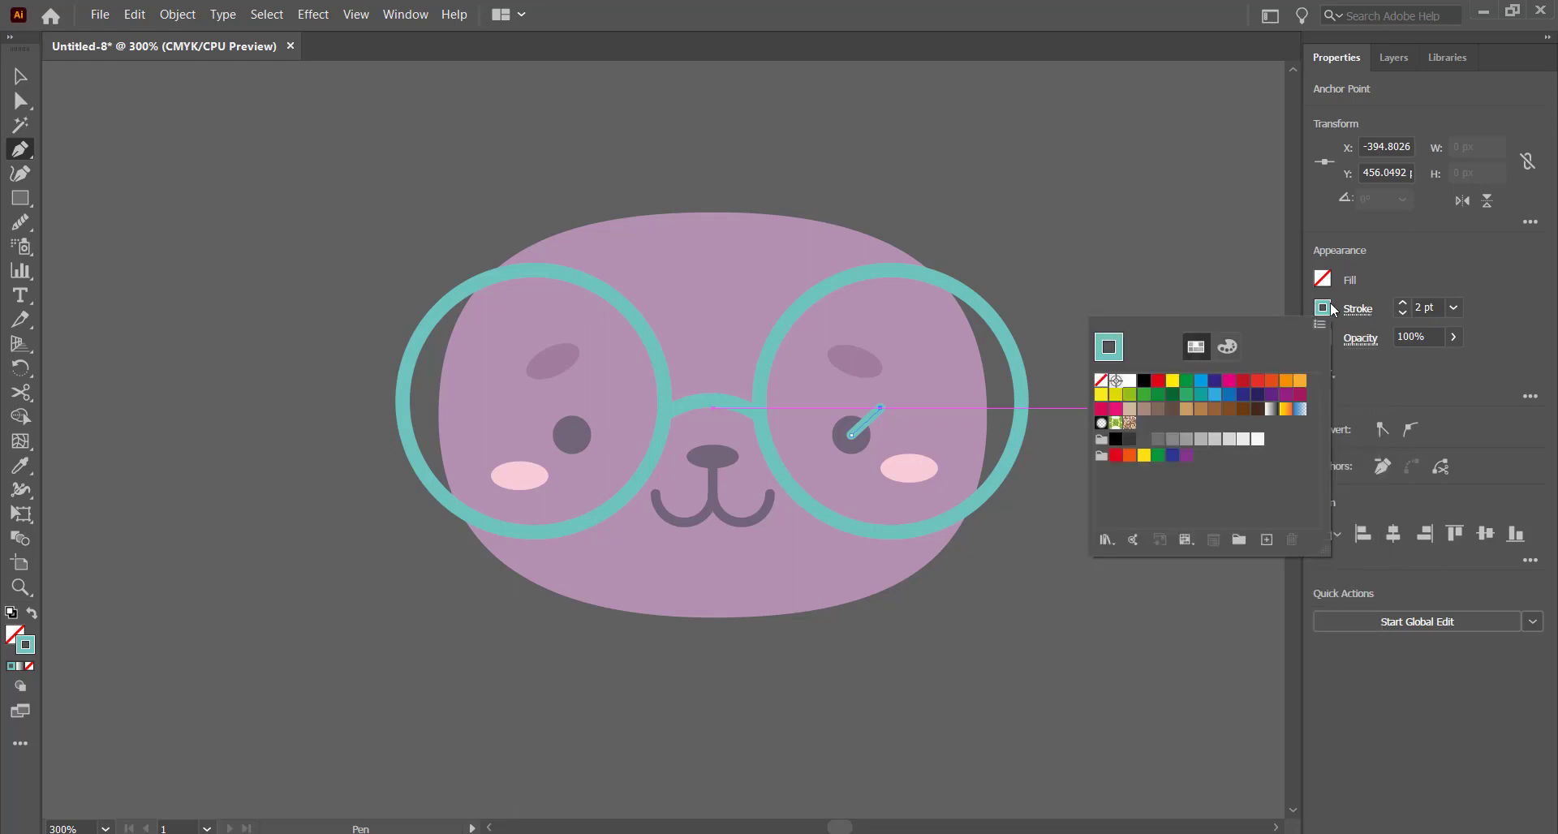
{"action": "left_click", "coordinate": [1331, 308]}
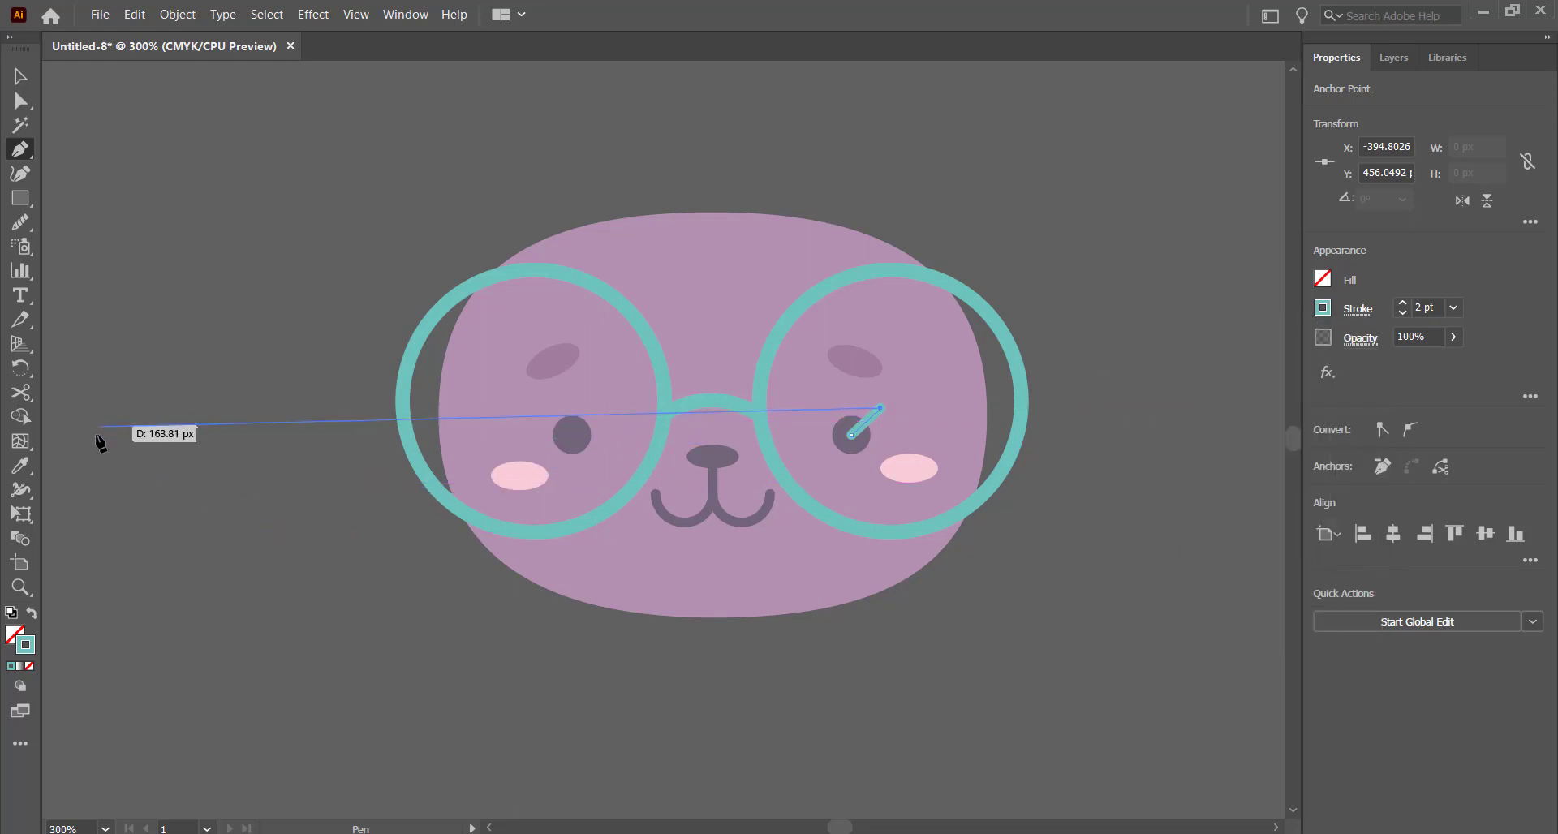
Give the eyelash the eye's dark purple as a stroke without fill, 2 pt wide with a round cap
{"action": "left_click", "coordinate": [22, 467]}
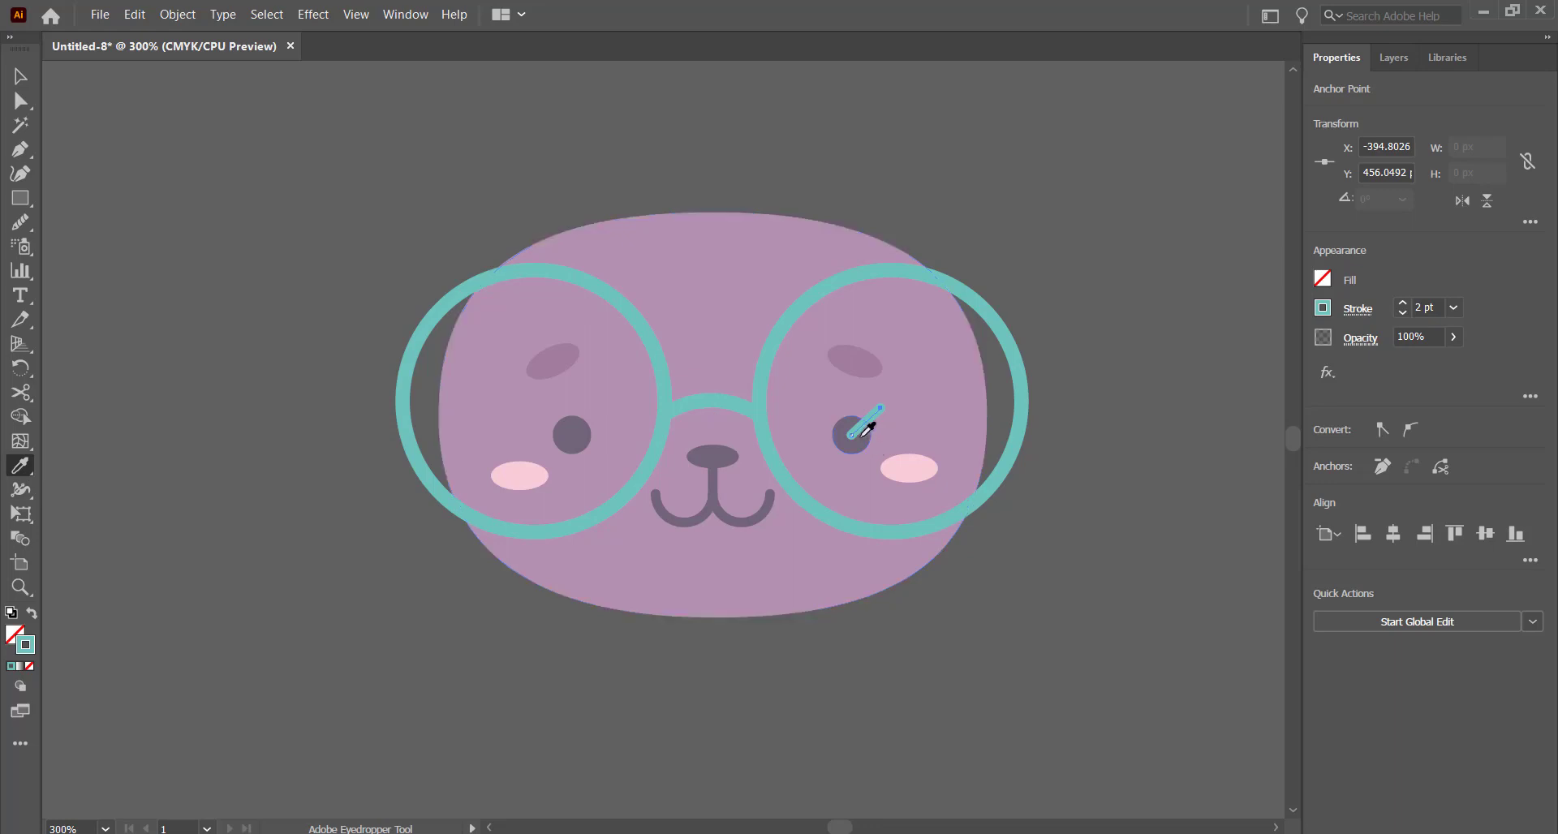
{"action": "left_click", "coordinate": [863, 441]}
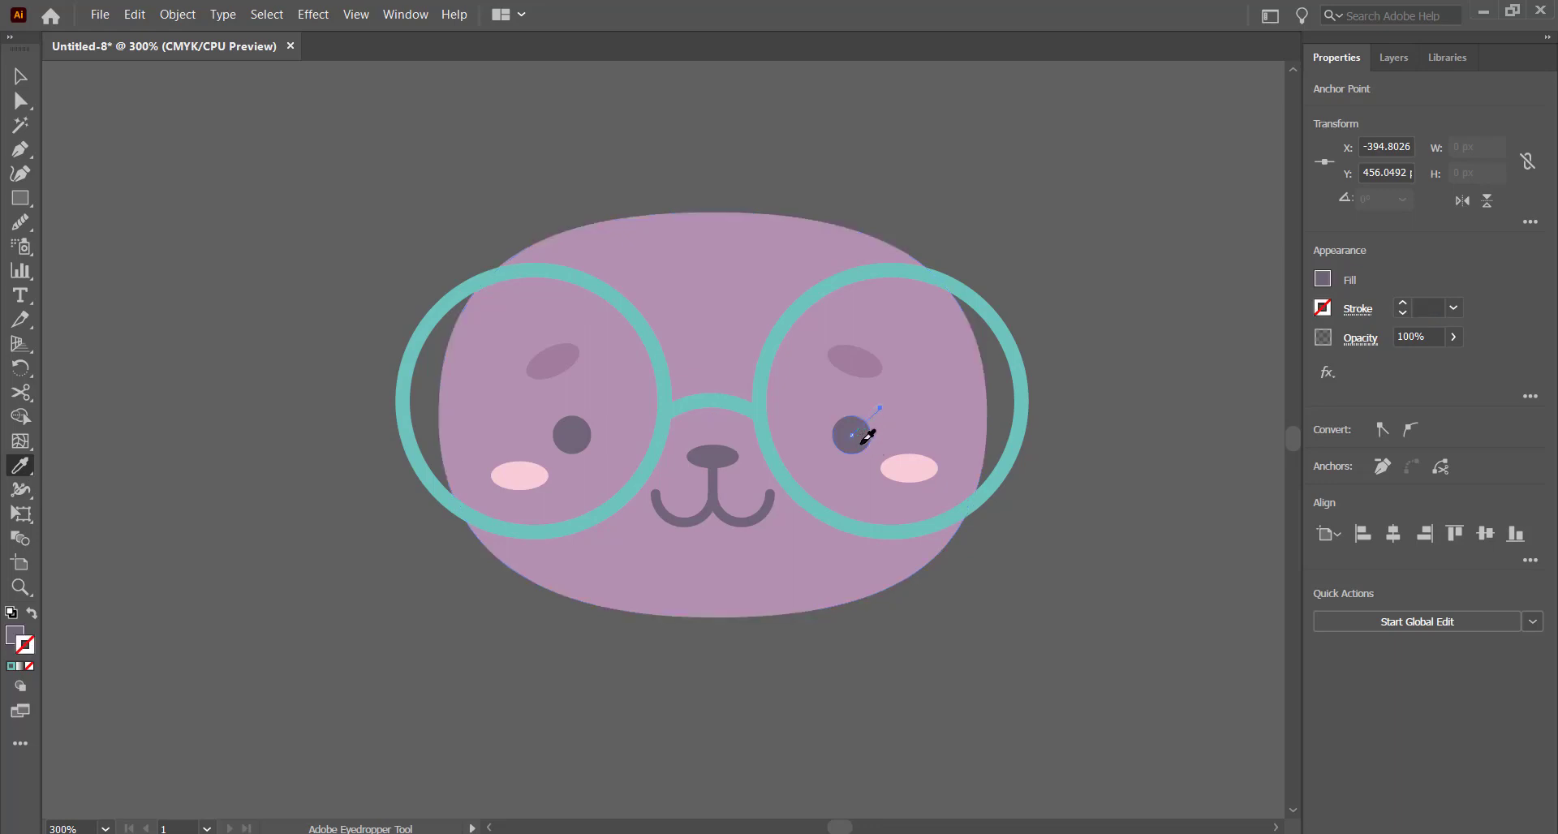
{"action": "left_click", "coordinate": [31, 617]}
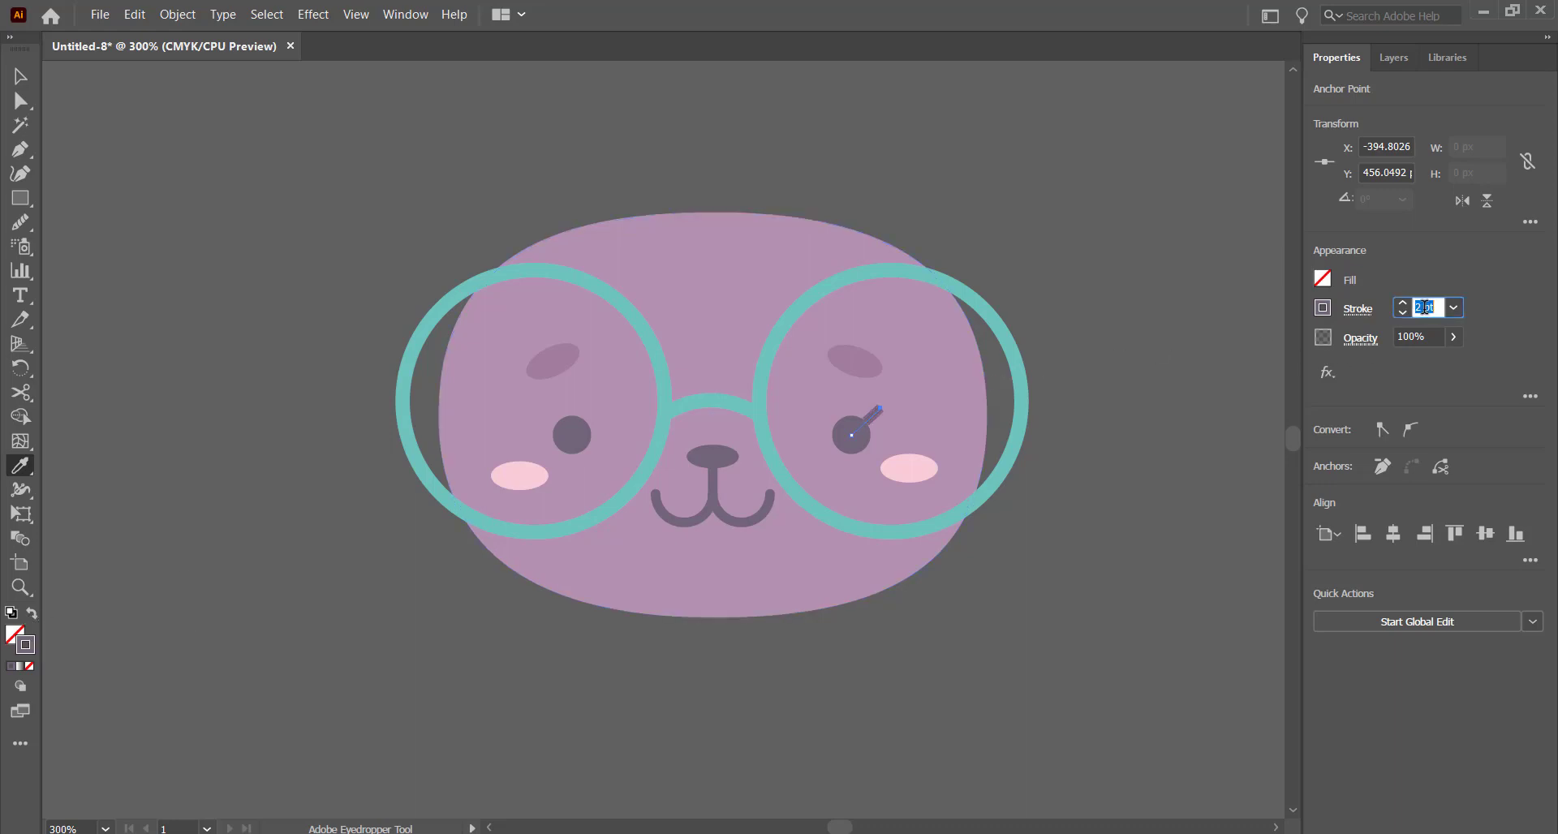
{"action": "left_click", "coordinate": [1357, 306]}
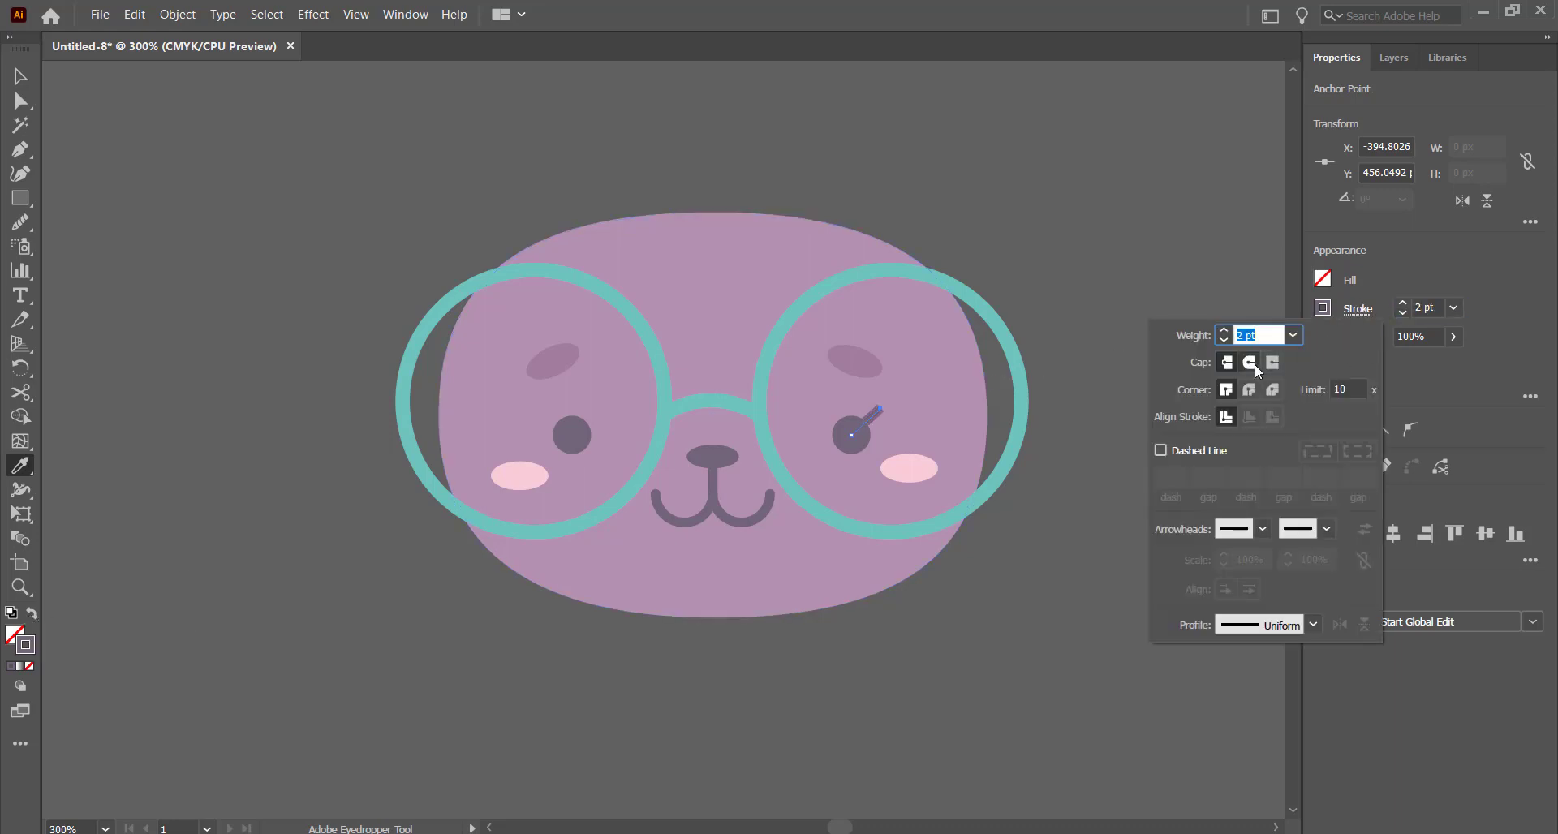
{"action": "left_click", "coordinate": [1255, 366]}
{"action": "left_click", "coordinate": [1429, 276]}
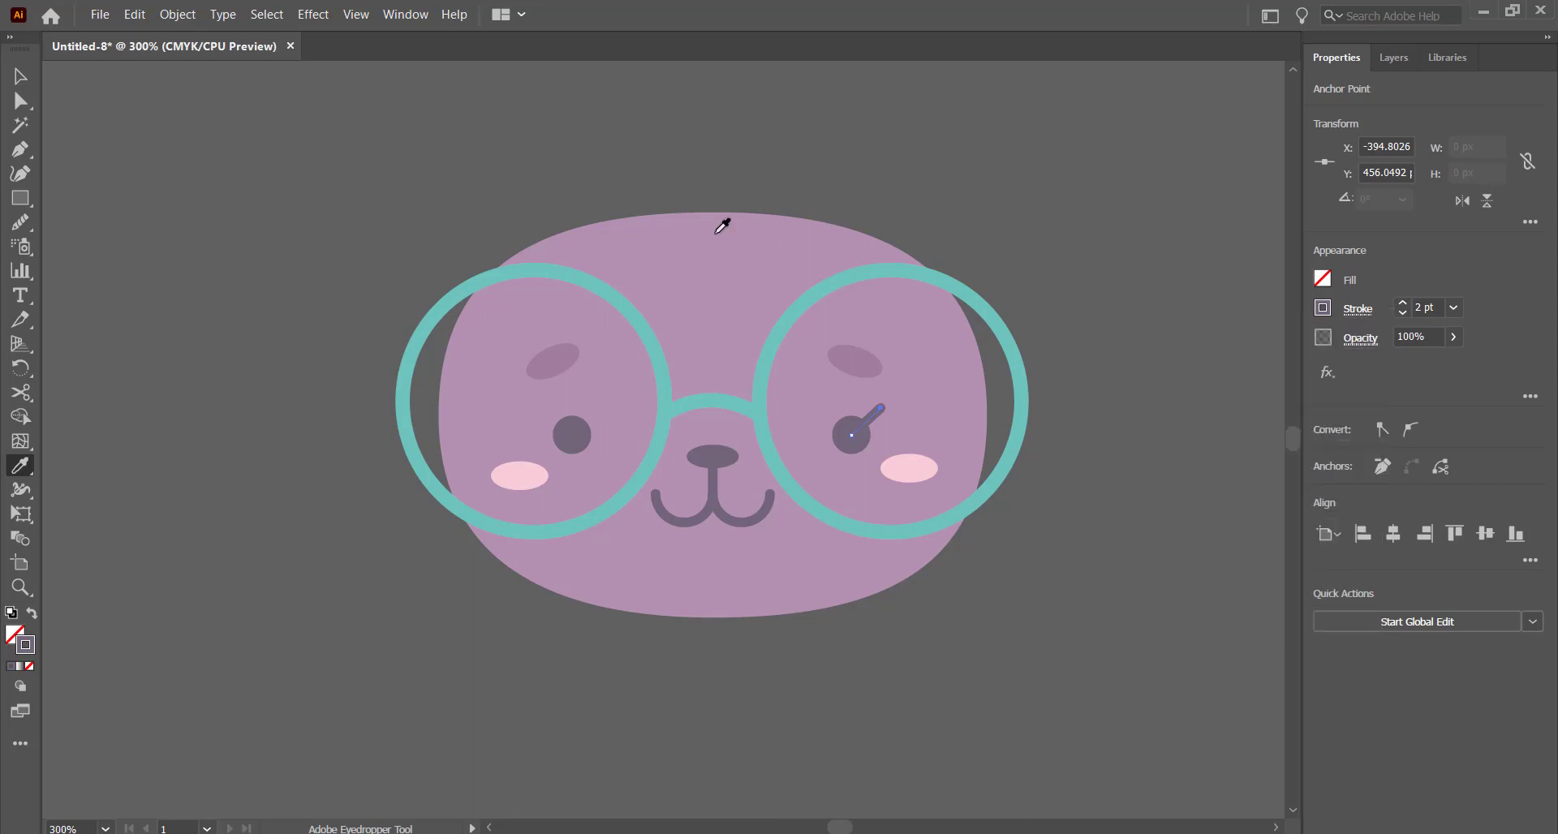
Shrink the eyelash to about 5 × 4.6 px and paste a copy of it in front, in the same place
{"action": "key", "text": "v"}
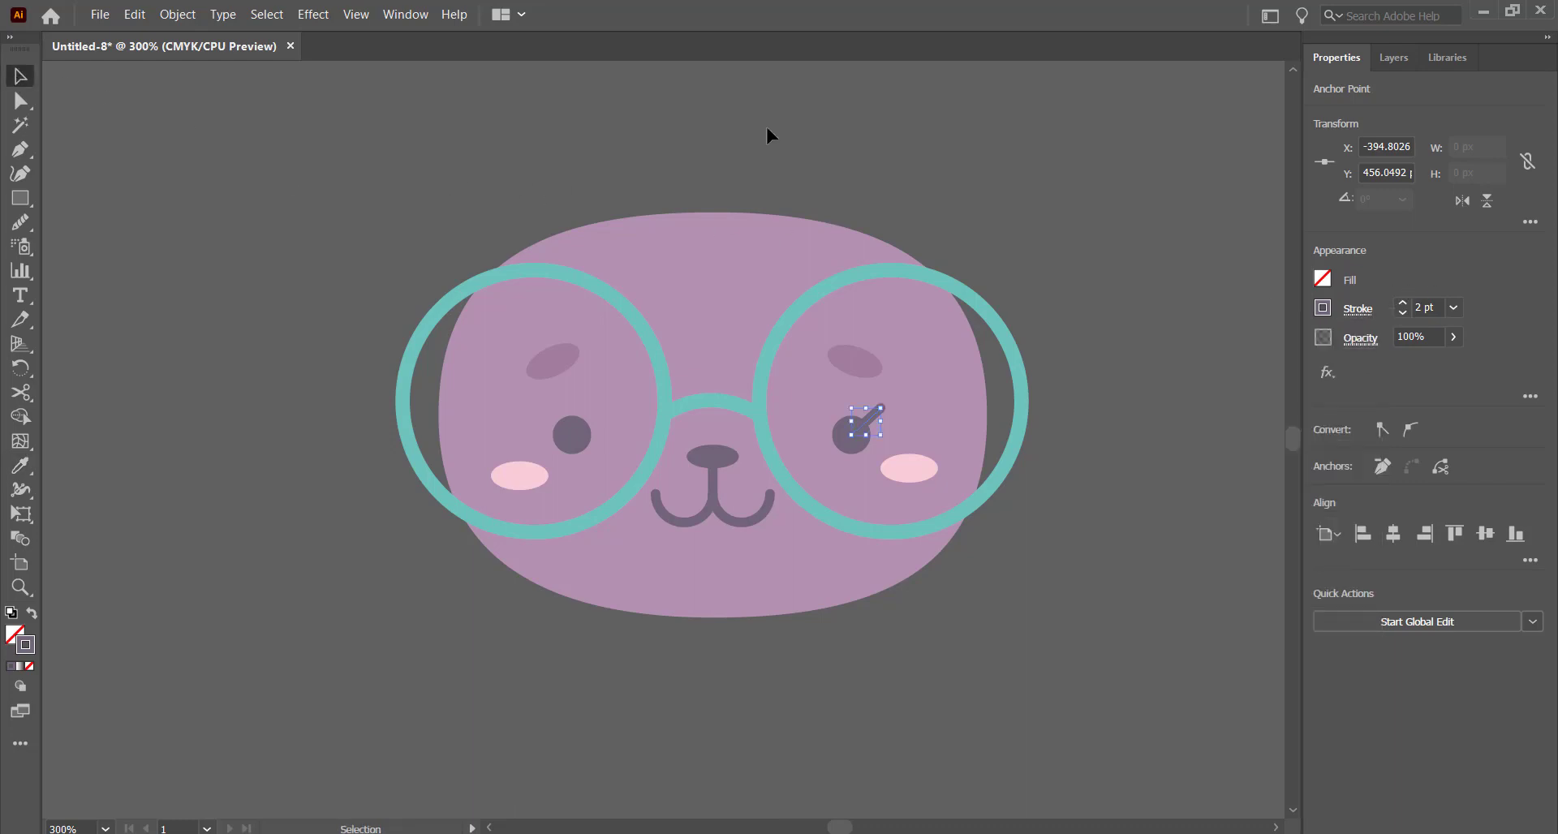
{"action": "left_click_drag", "start_coordinate": [865, 420], "coordinate": [872, 442]}
{"action": "key", "text": "ctrl+c"}
{"action": "key", "text": "ctrl+f"}
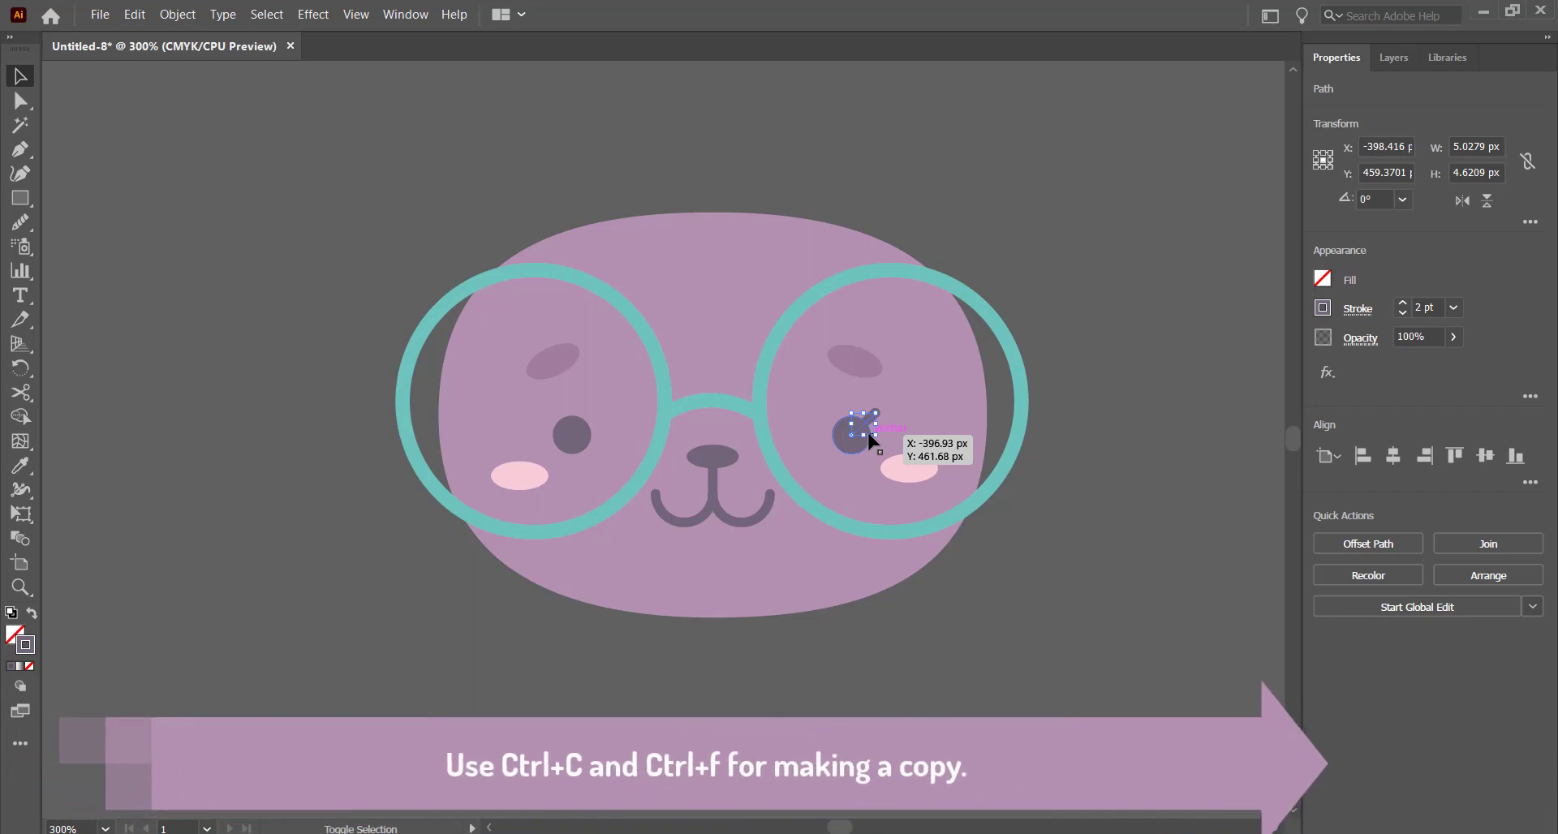
Move the copied eyelash 60 px horizontally onto the left eye
{"action": "key", "text": "shift+Left"}
{"action": "key", "text": "shift+Left"}
{"action": "key", "text": "shift+Left"}
{"action": "key", "text": "shift+Left"}
{"action": "key", "text": "shift+Left"}
{"action": "key", "text": "shift+Left"}
{"action": "key", "text": "shift+Left"}
{"action": "key", "text": "shift+Left"}
{"action": "key", "text": "shift+Left"}
{"action": "key", "text": "shift+Right"}
{"action": "key", "text": "shift+Right"}
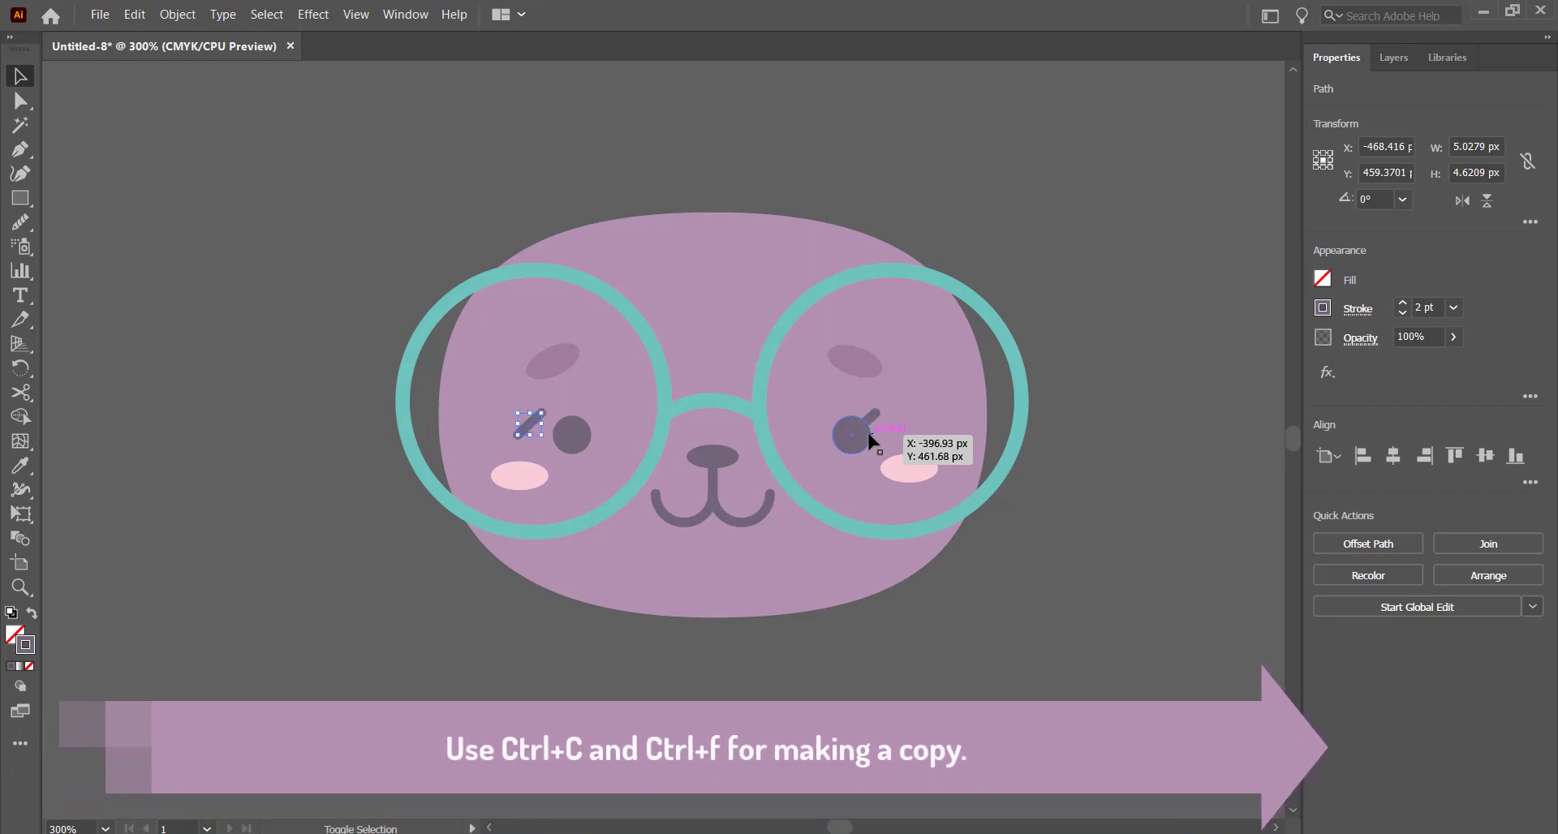
{"action": "key", "text": "shift+Right"}
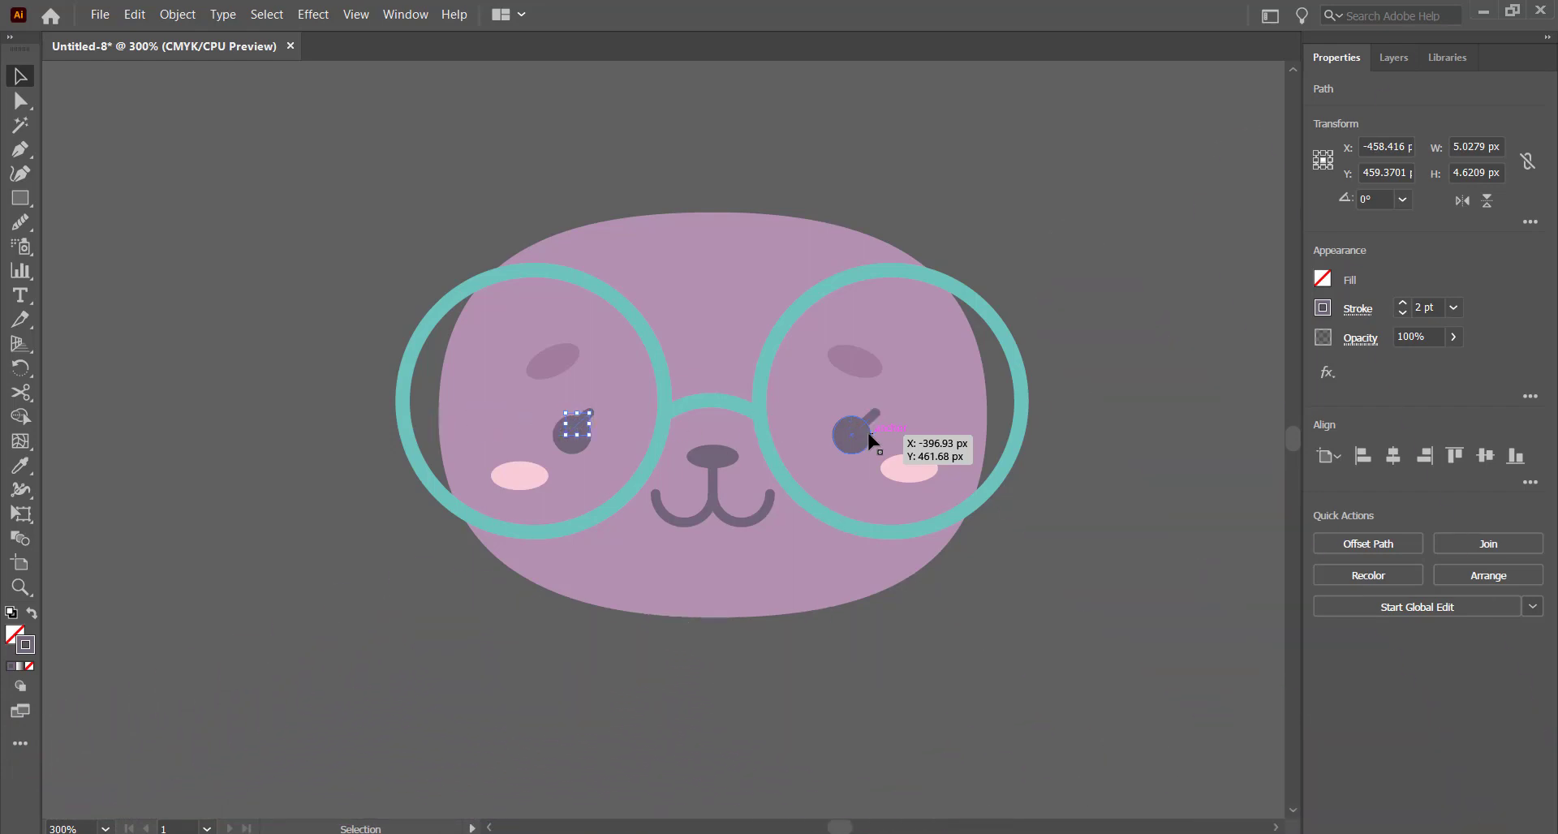
Reflect the left eye's eyelash across the vertical axis and place it at the eye's outer edge
{"action": "right_click", "coordinate": [572, 434]}
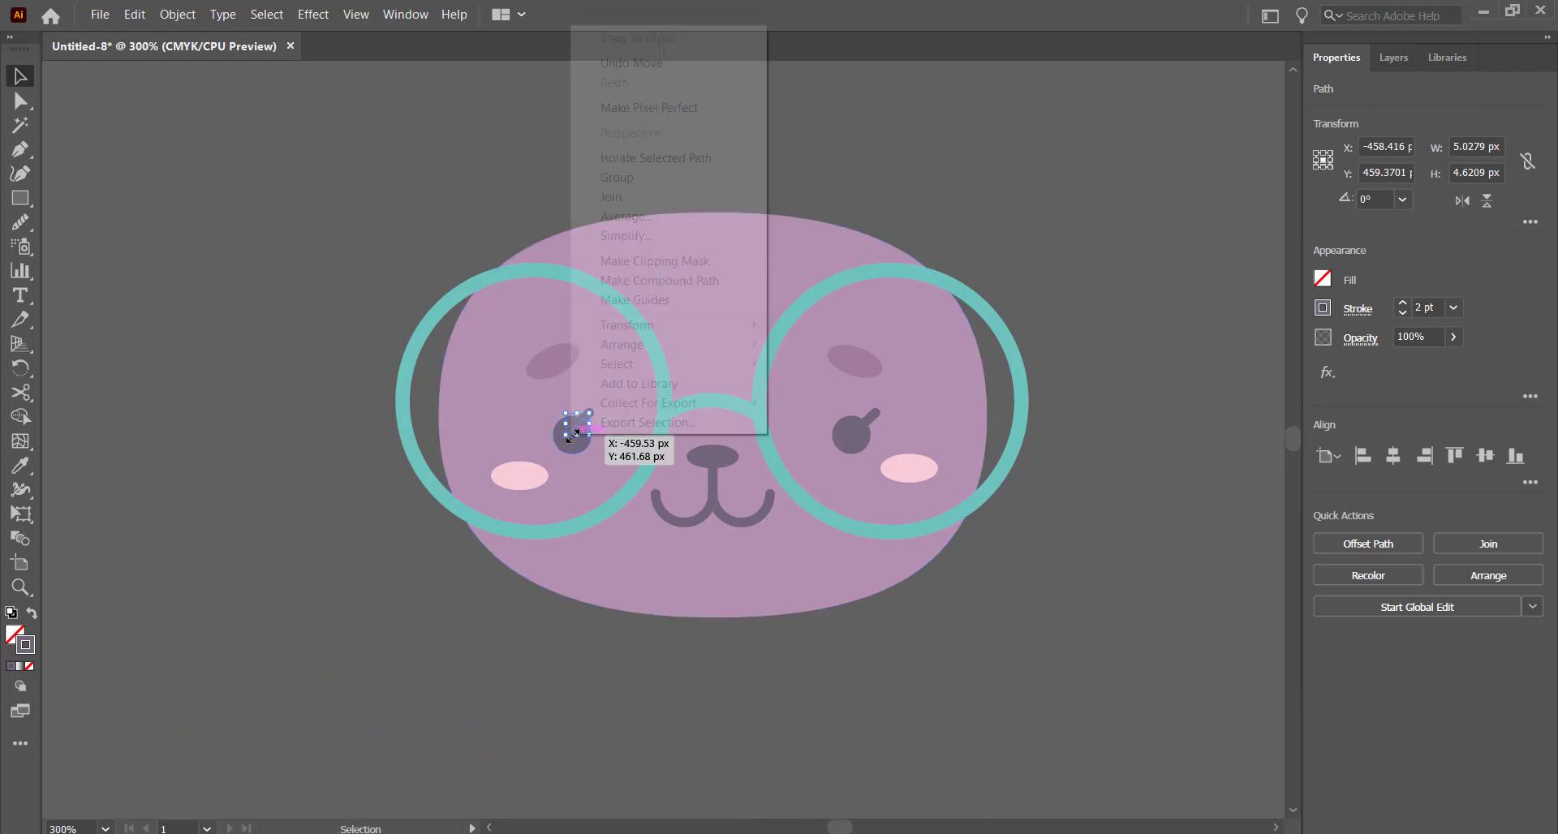
{"action": "mouse_move", "coordinate": [678, 324]}
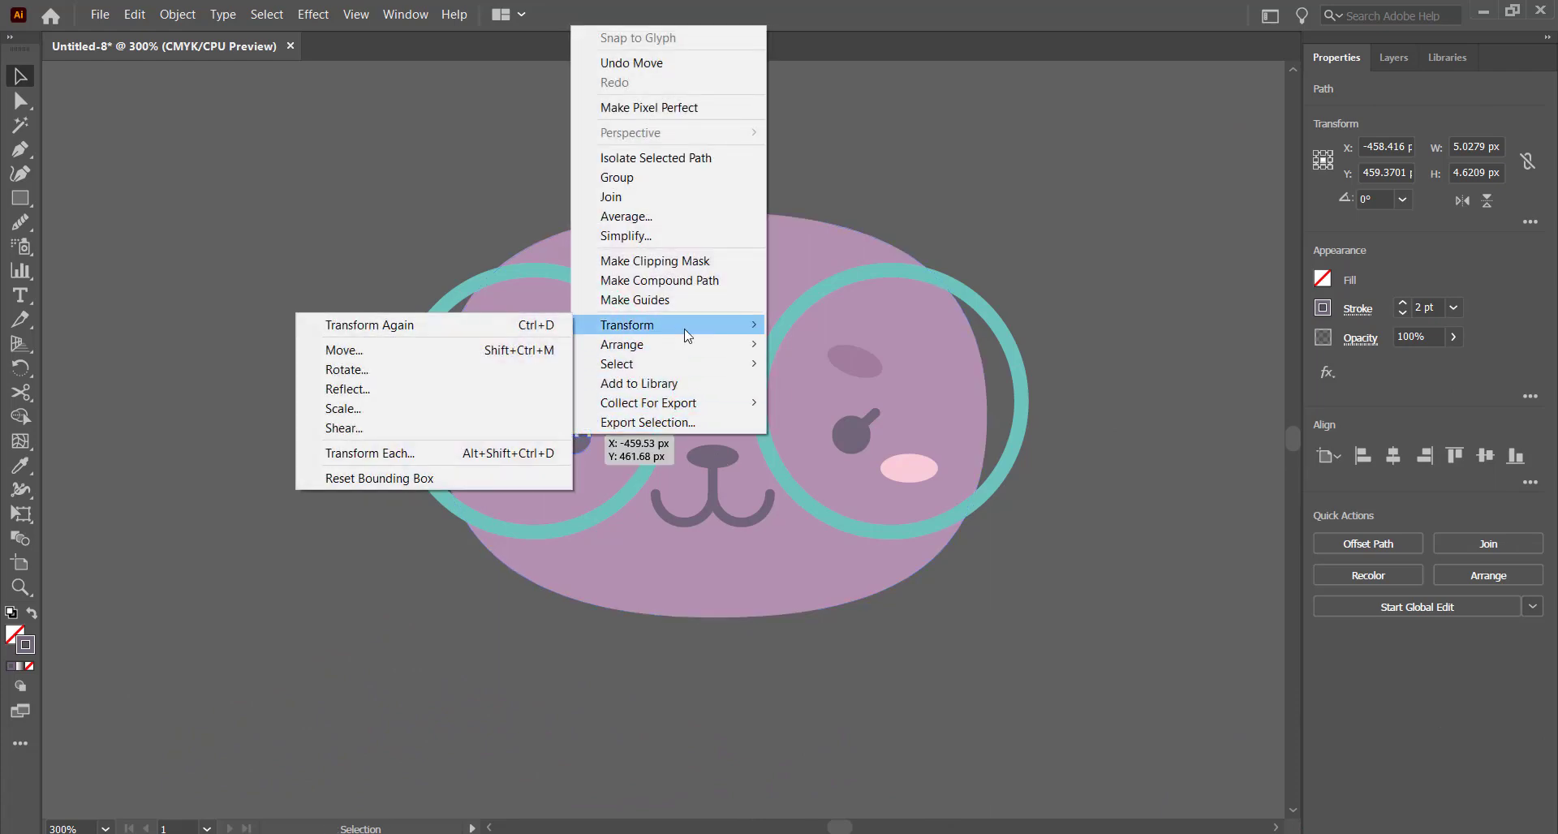
{"action": "left_click", "coordinate": [555, 388]}
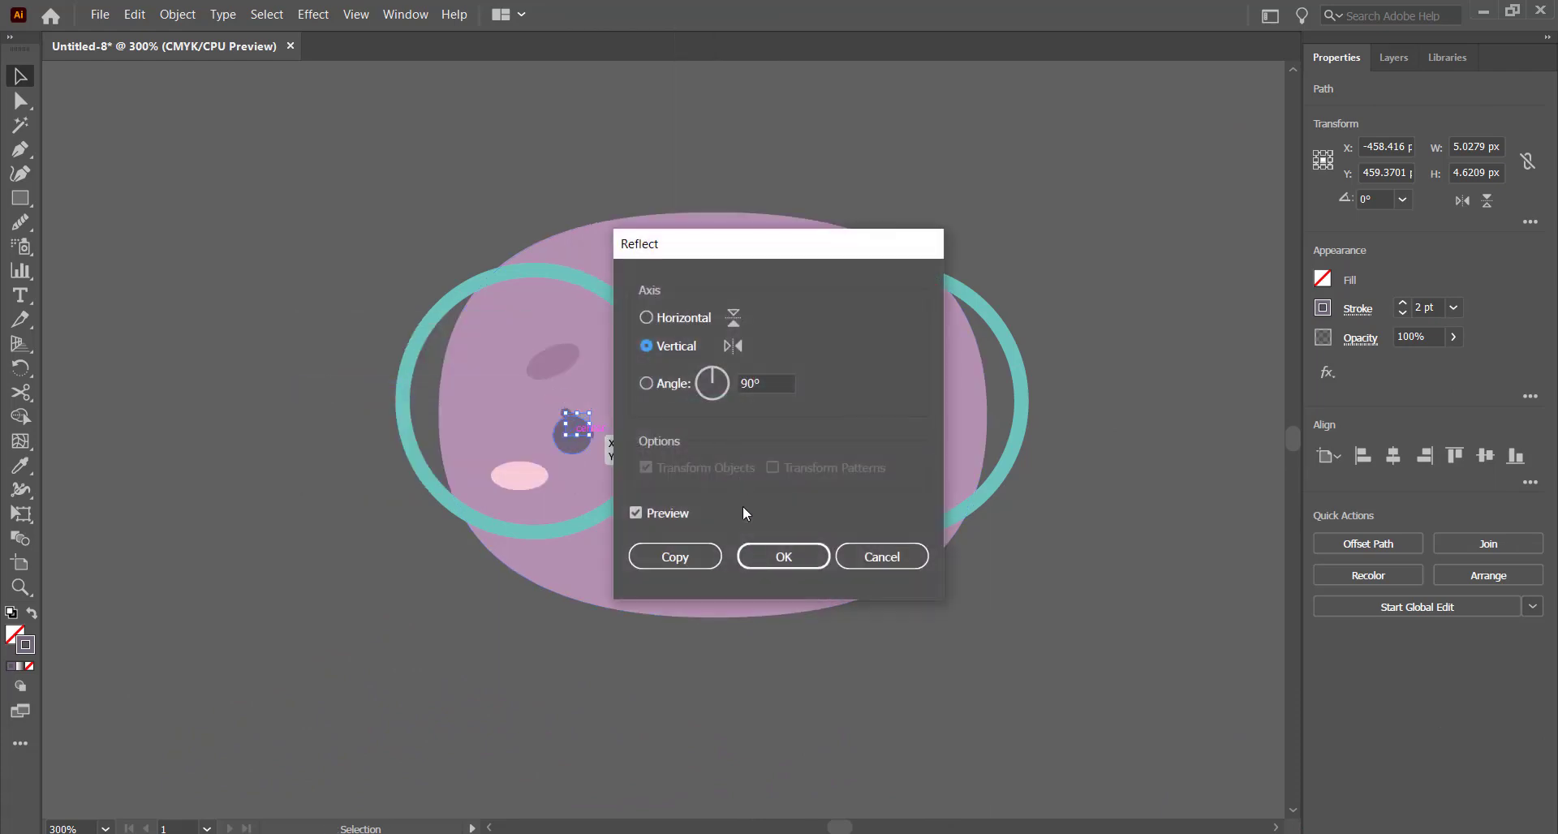
{"action": "left_click", "coordinate": [779, 557]}
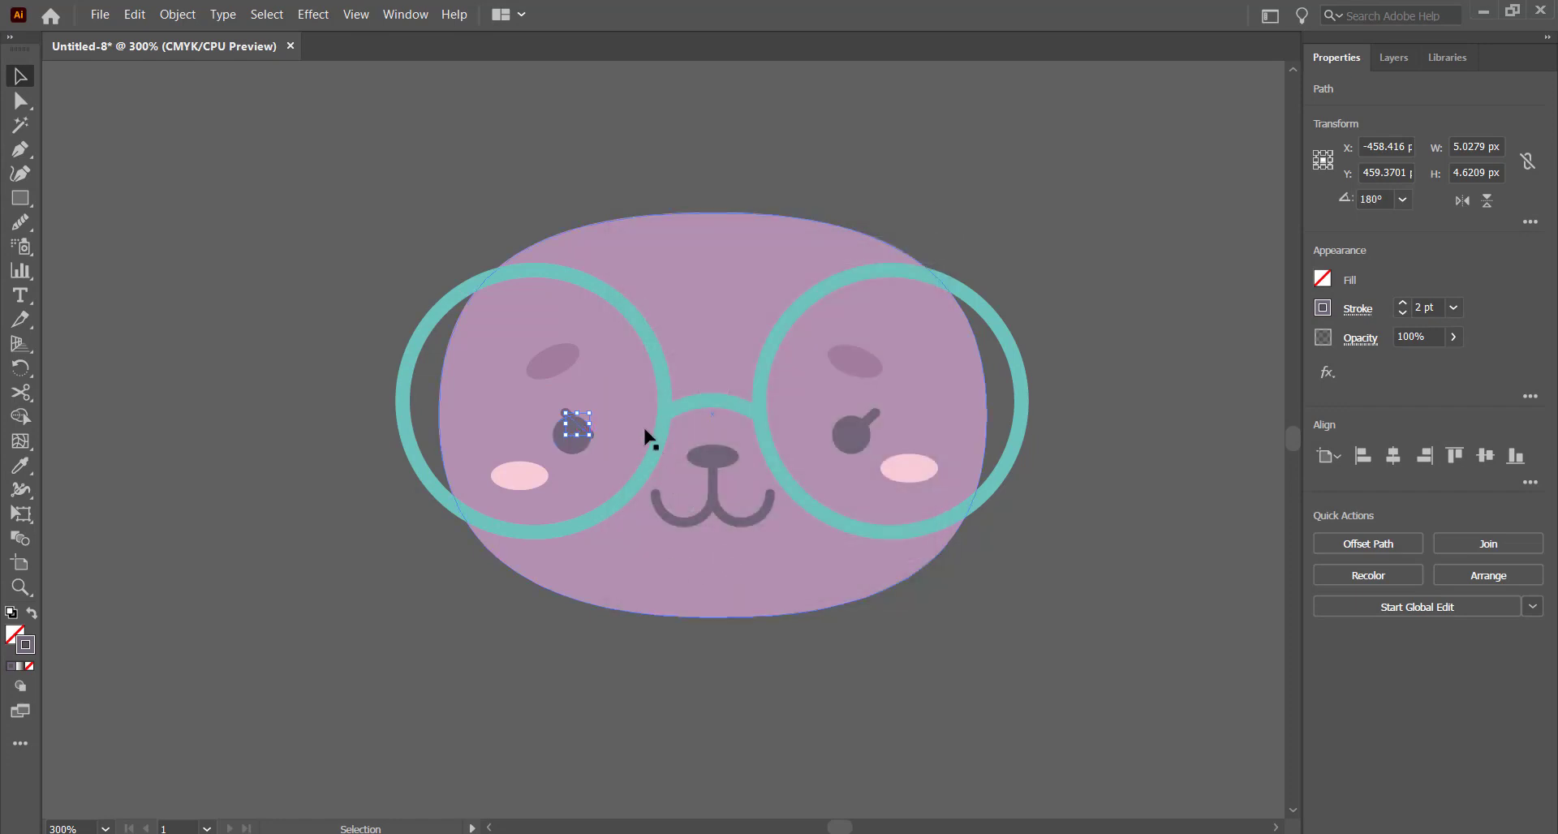
{"action": "left_click", "coordinate": [167, 296]}
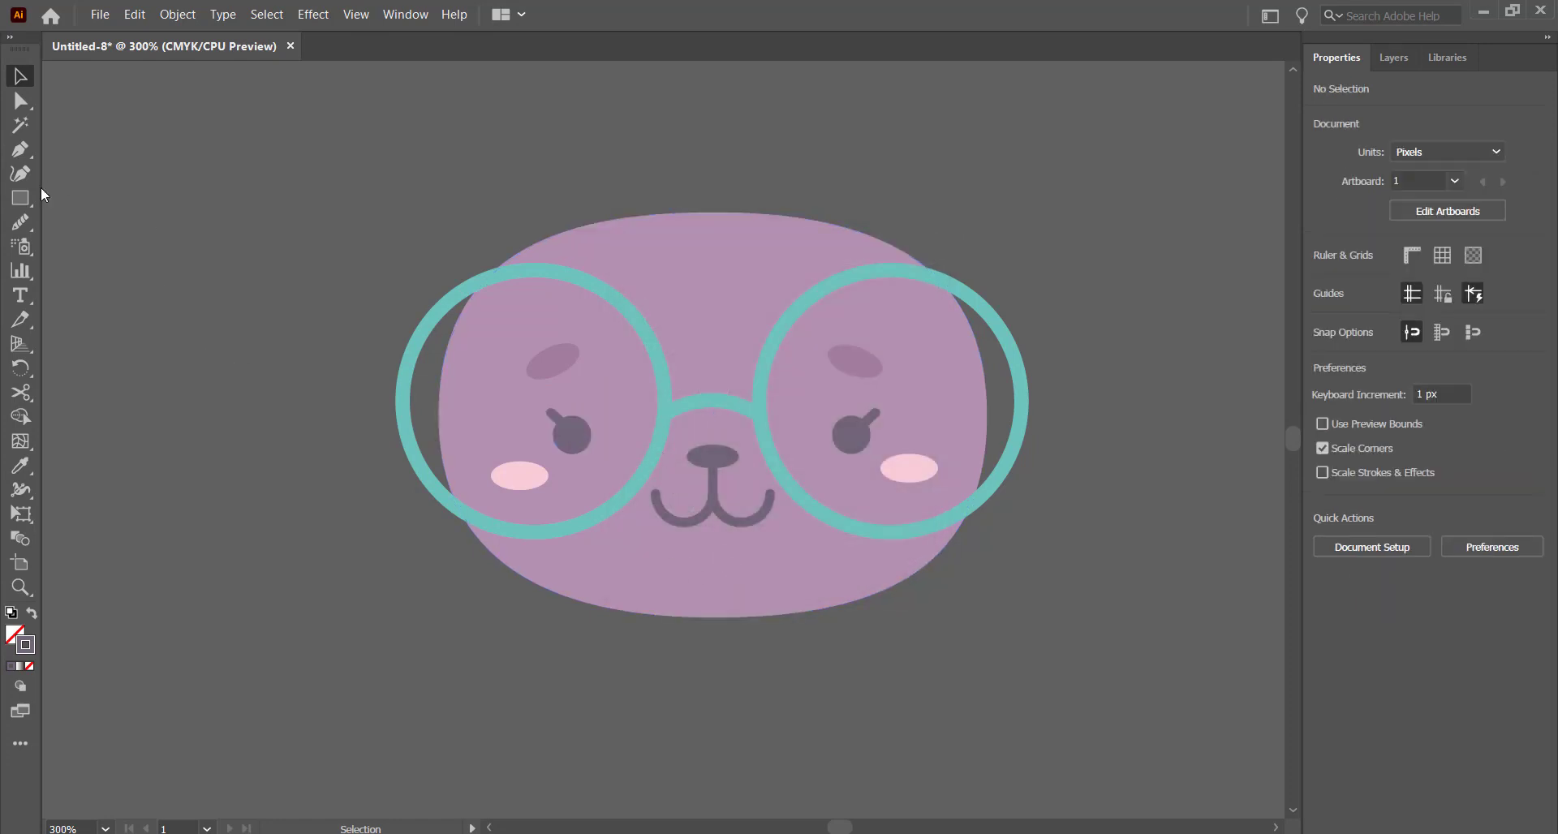
Create a 15 × 45 px ellipse beside the head and fill it with the #a27d9e swatch color, without a stroke
{"action": "left_click_drag", "start_coordinate": [25, 198], "coordinate": [97, 223]}
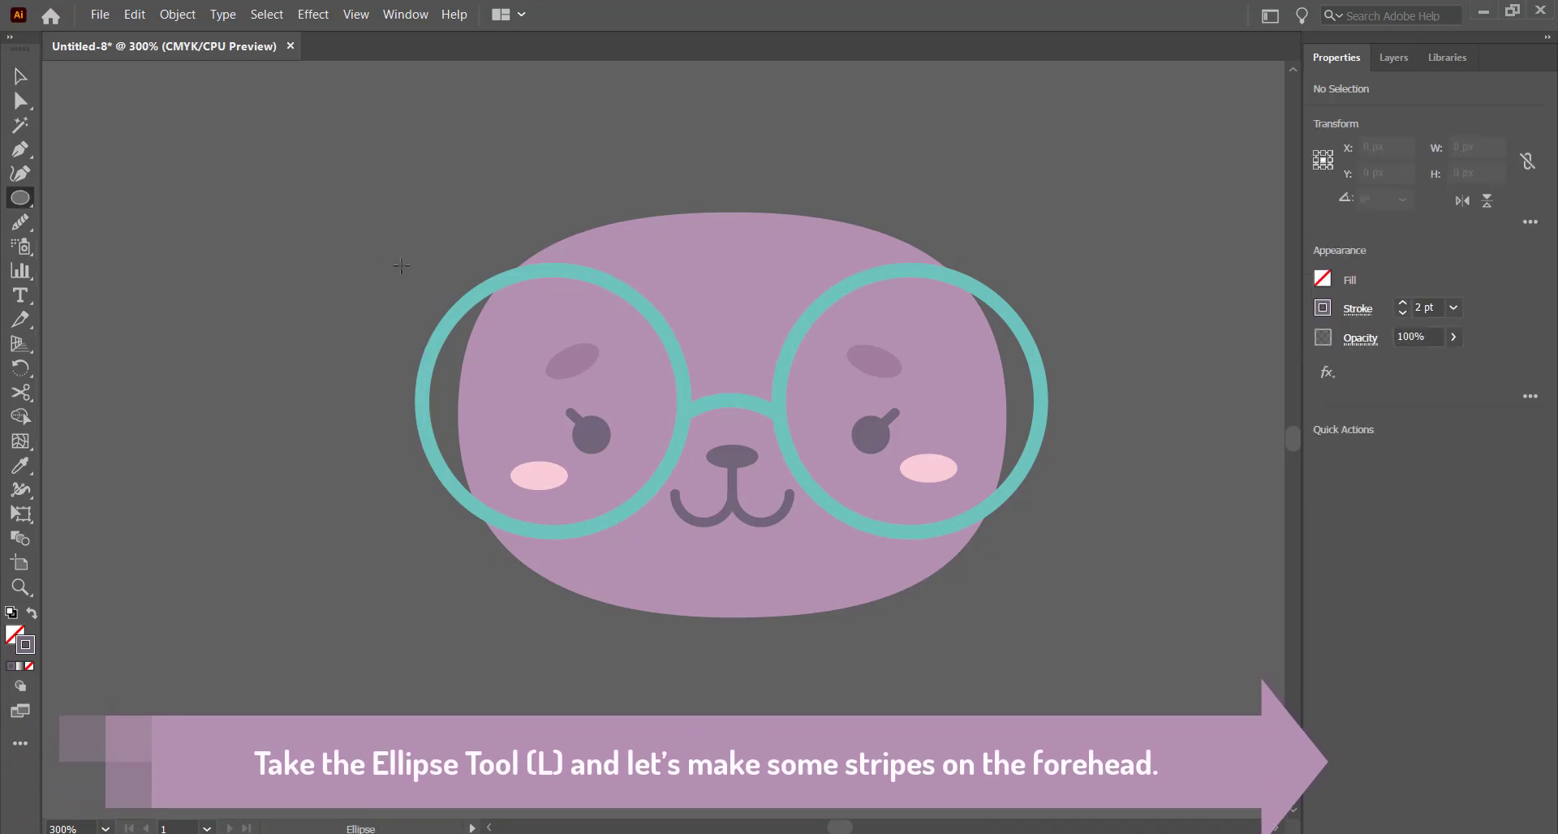
{"action": "scroll", "coordinate": [401, 265], "scroll_direction": "up", "scroll_amount": 5}
{"action": "scroll", "coordinate": [401, 266], "scroll_direction": "down", "scroll_amount": 2}
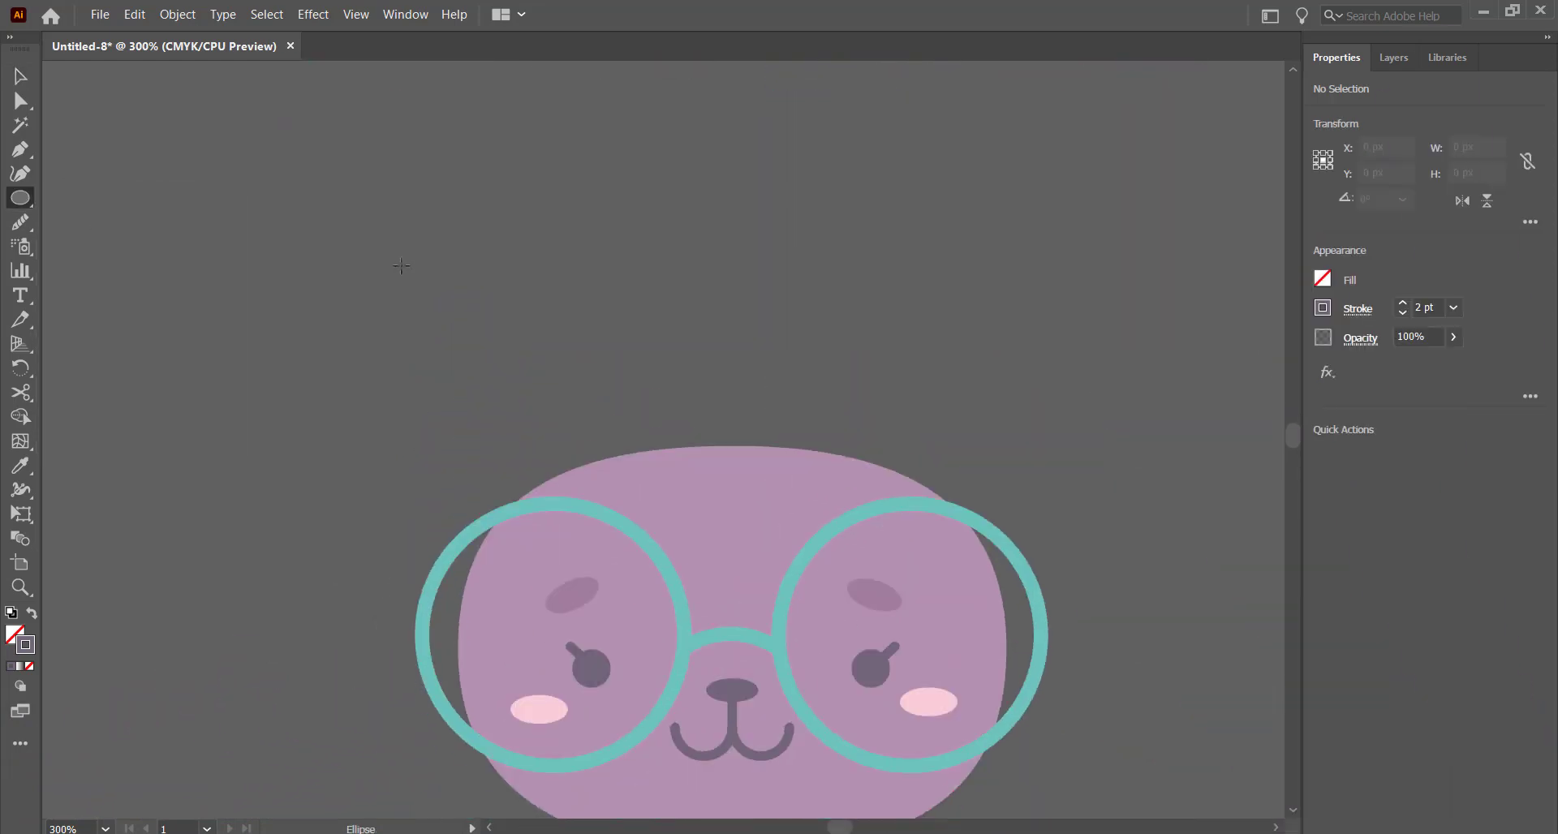
{"action": "key", "text": "ctrl+minus"}
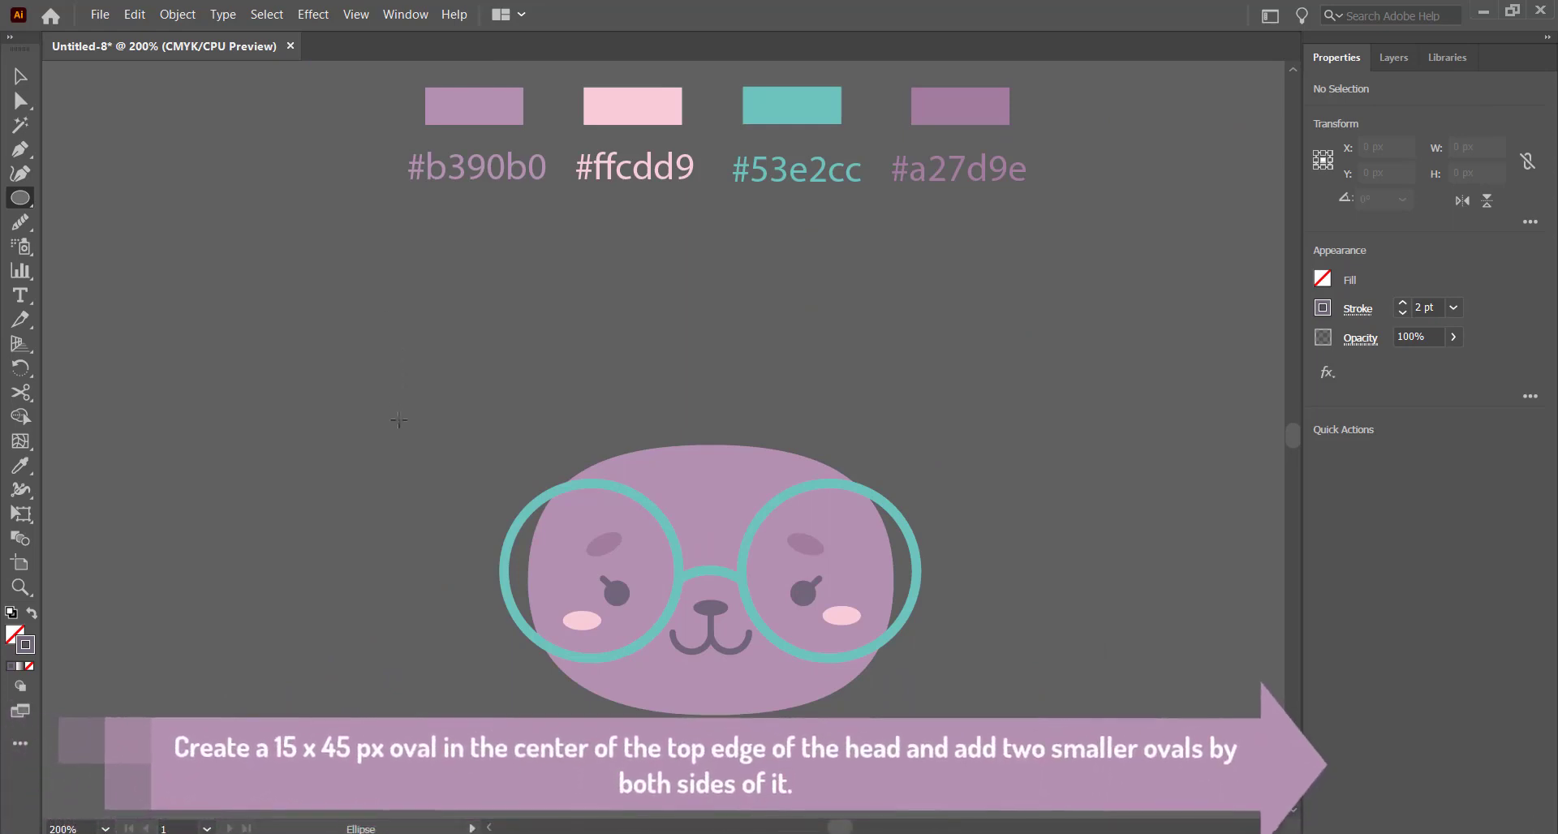
{"action": "left_click", "coordinate": [398, 419]}
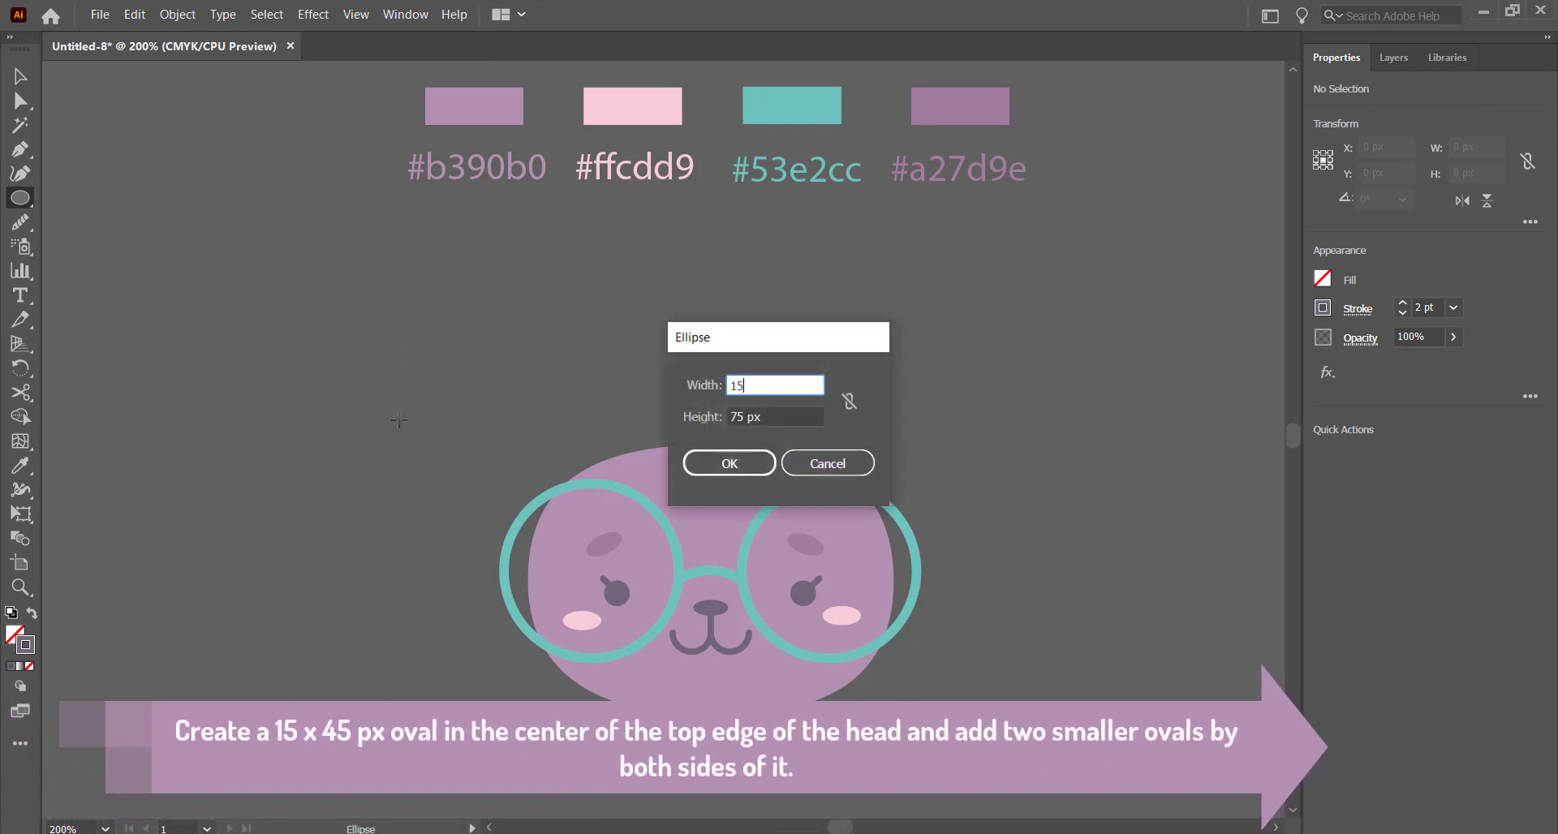
{"action": "key", "text": "Tab"}
{"action": "type", "text": "45"}
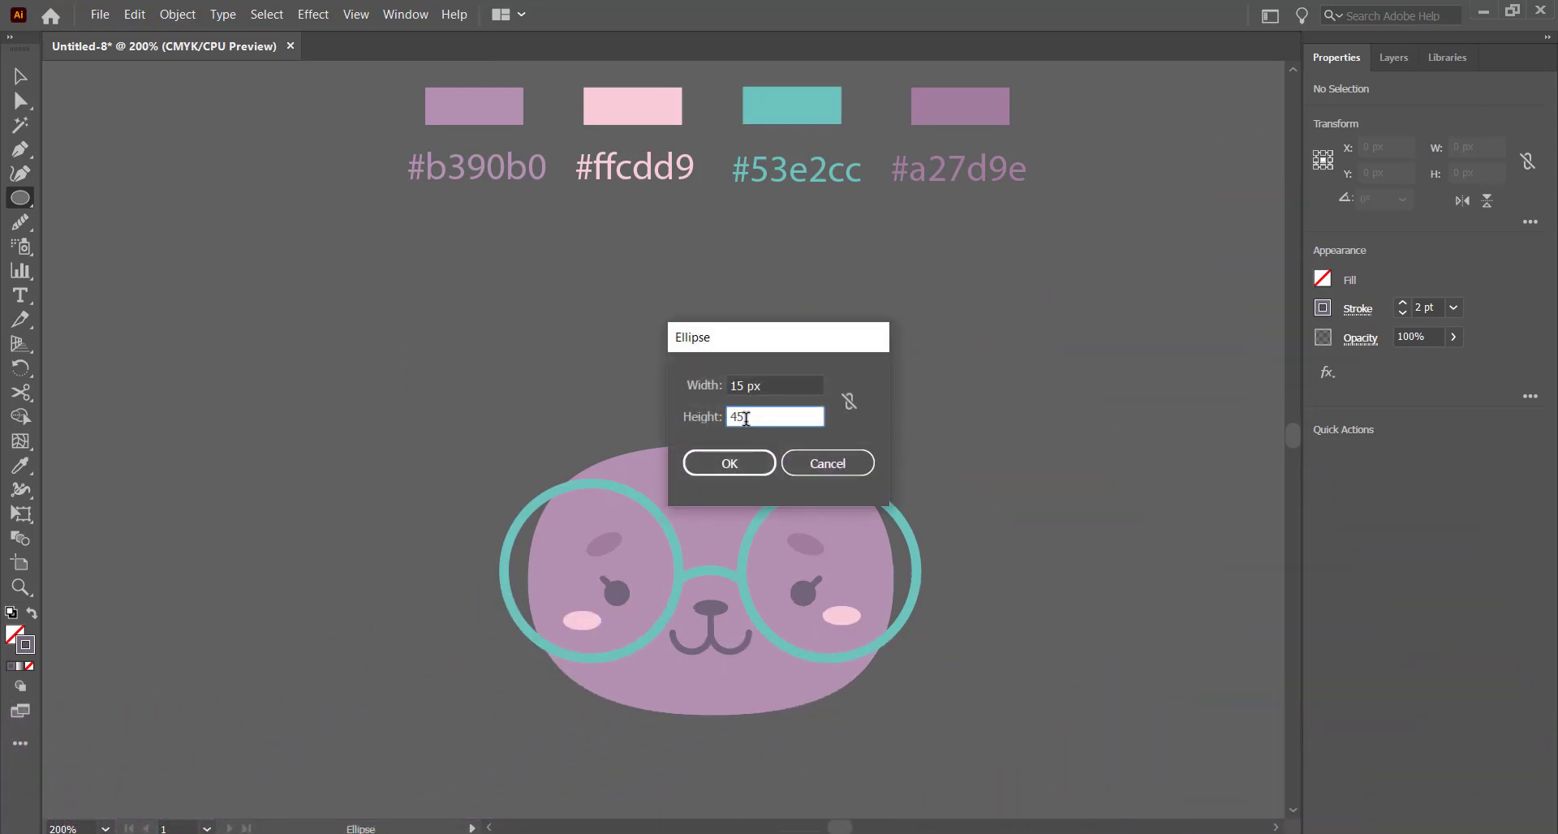
{"action": "left_click", "coordinate": [742, 462]}
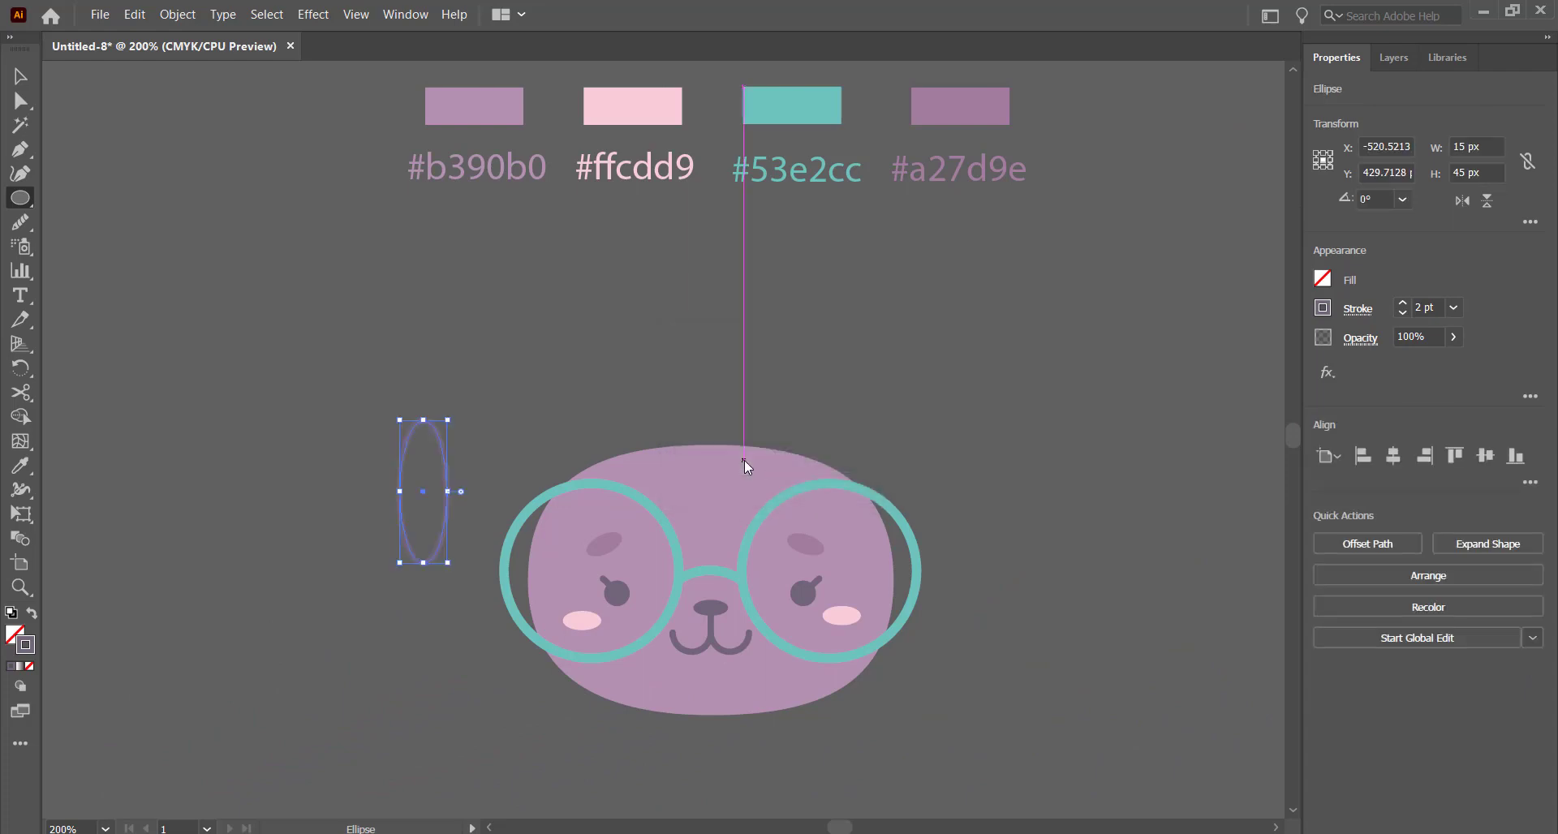
{"action": "key", "text": "i"}
{"action": "left_click", "coordinate": [955, 114]}
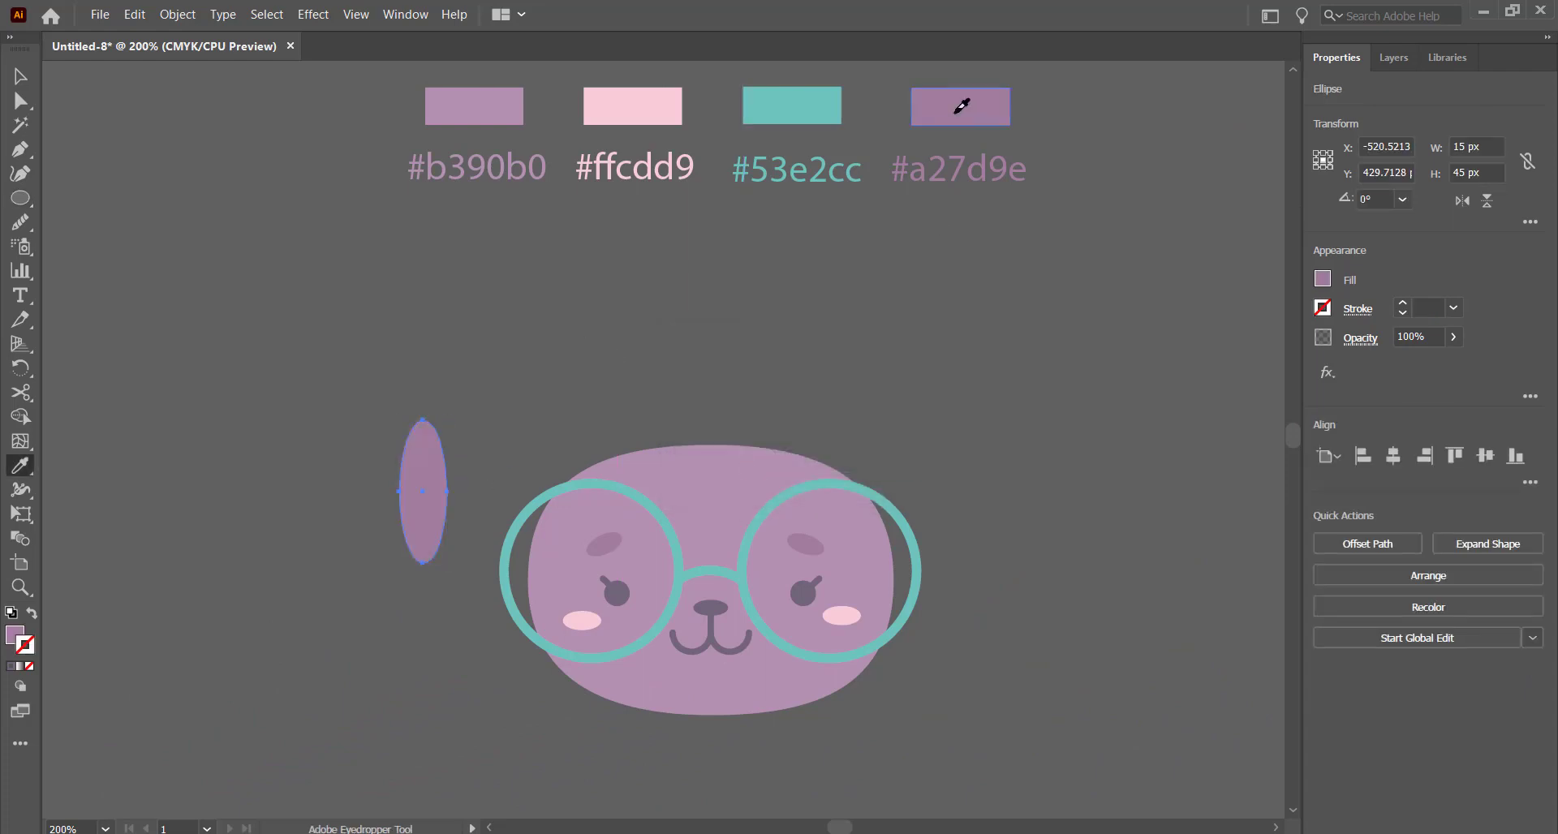
Duplicate the oval twice and place the three ovals side by side over the center of the head's top edge
{"action": "key", "text": "v"}
{"action": "left_click_drag", "start_coordinate": [420, 479], "coordinate": [480, 413]}
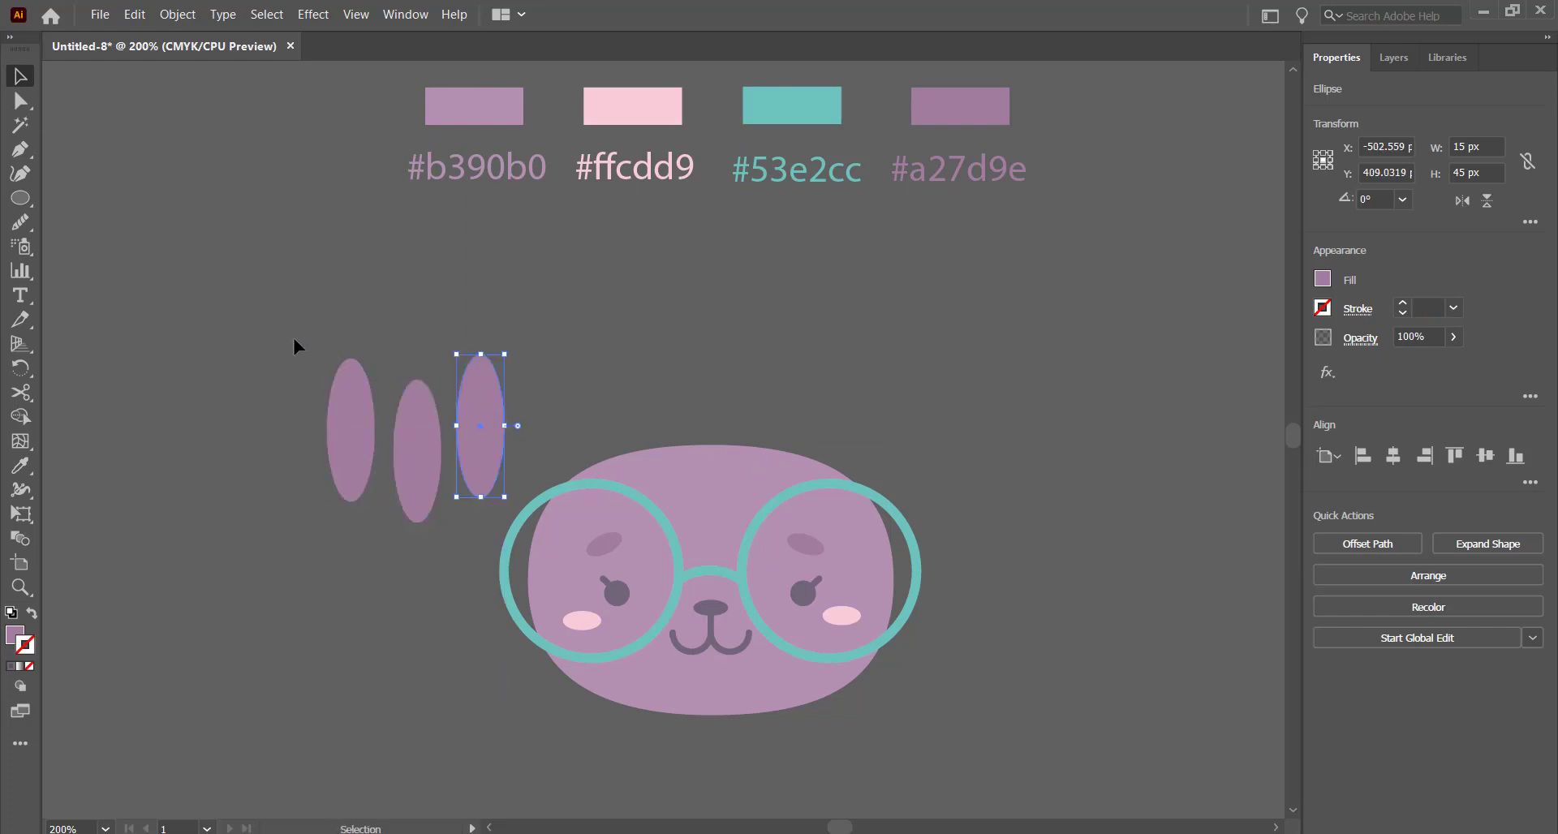
{"action": "left_click_drag", "start_coordinate": [296, 344], "coordinate": [774, 415]}
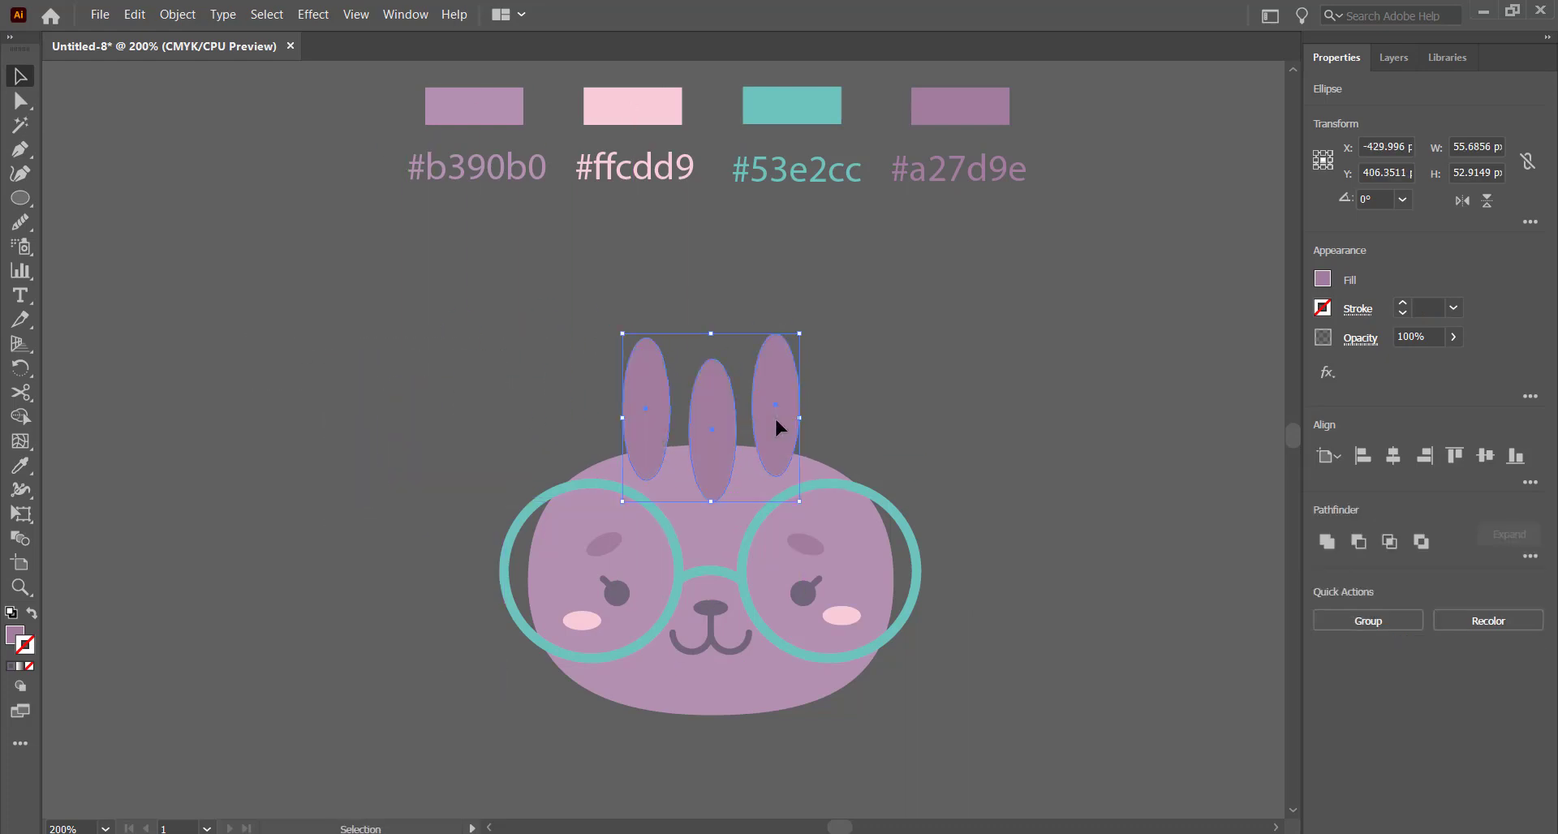
Raise the head's top anchor point by about 14 px to make the forehead taller
{"action": "left_click", "coordinate": [703, 533]}
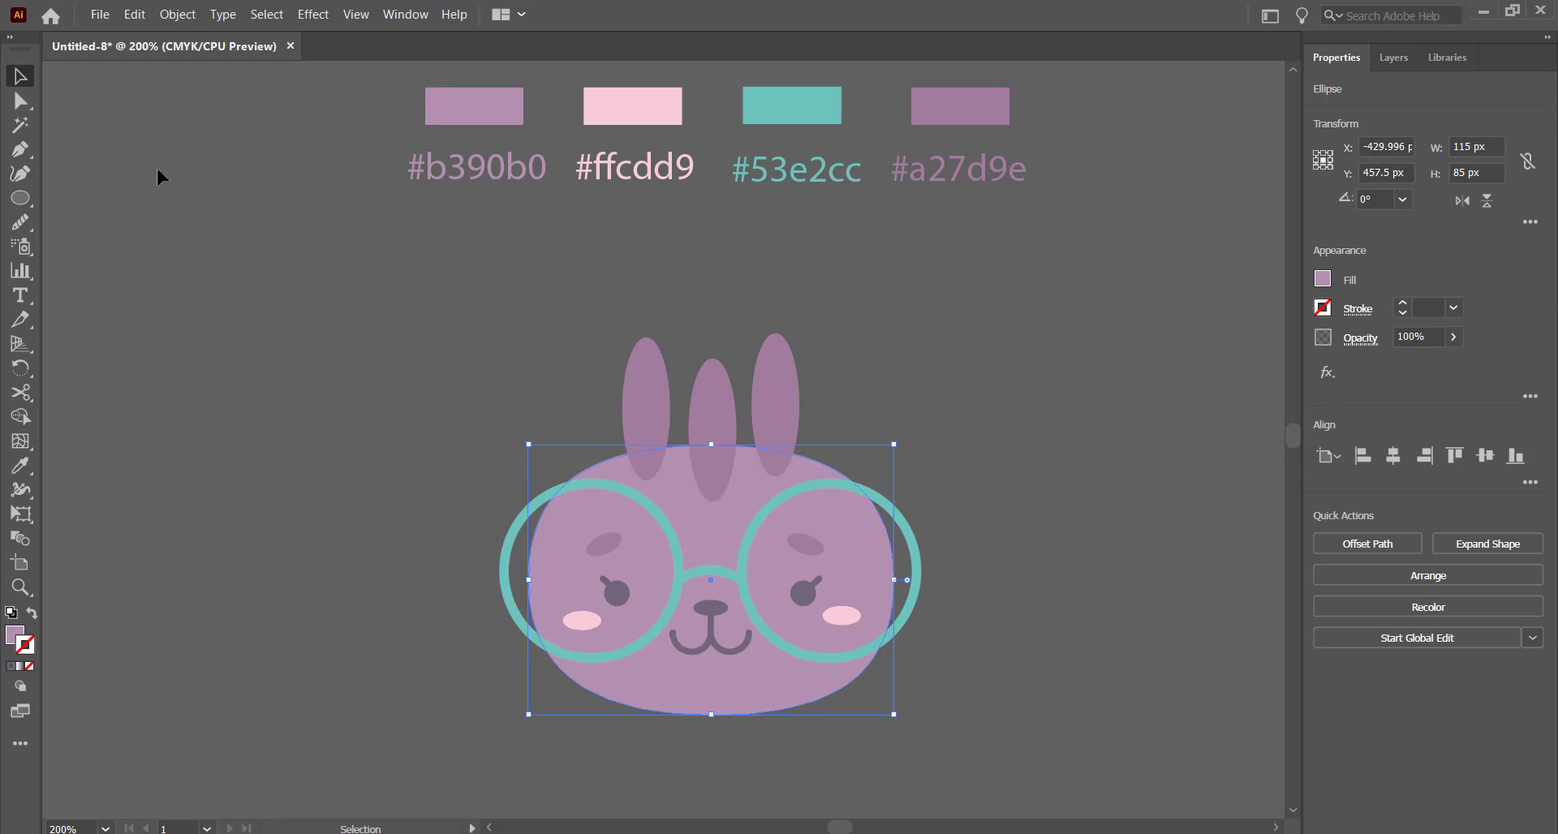
{"action": "left_click", "coordinate": [22, 101]}
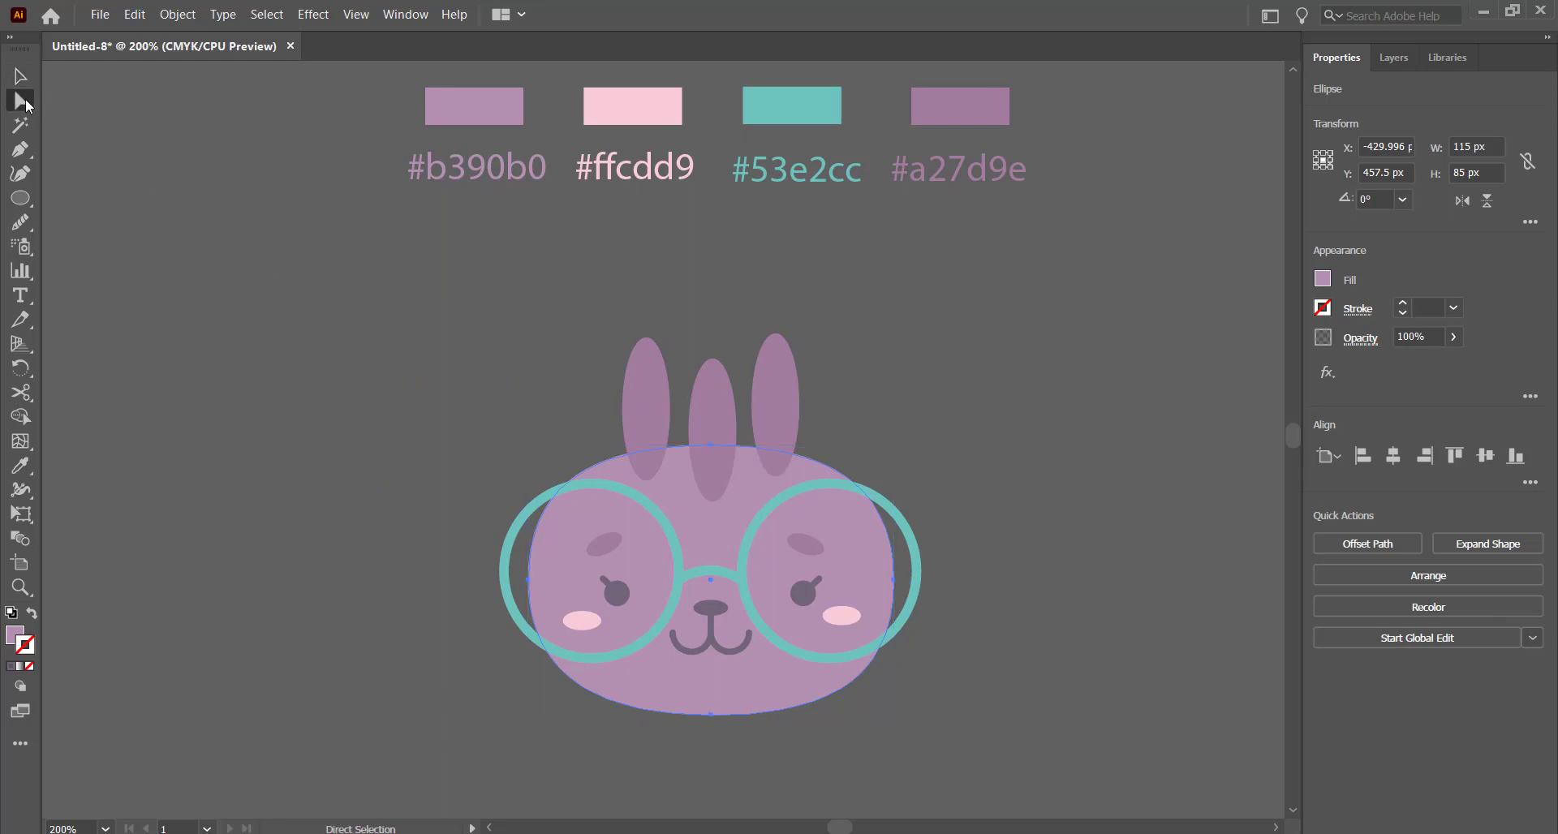
{"action": "left_click", "coordinate": [711, 444]}
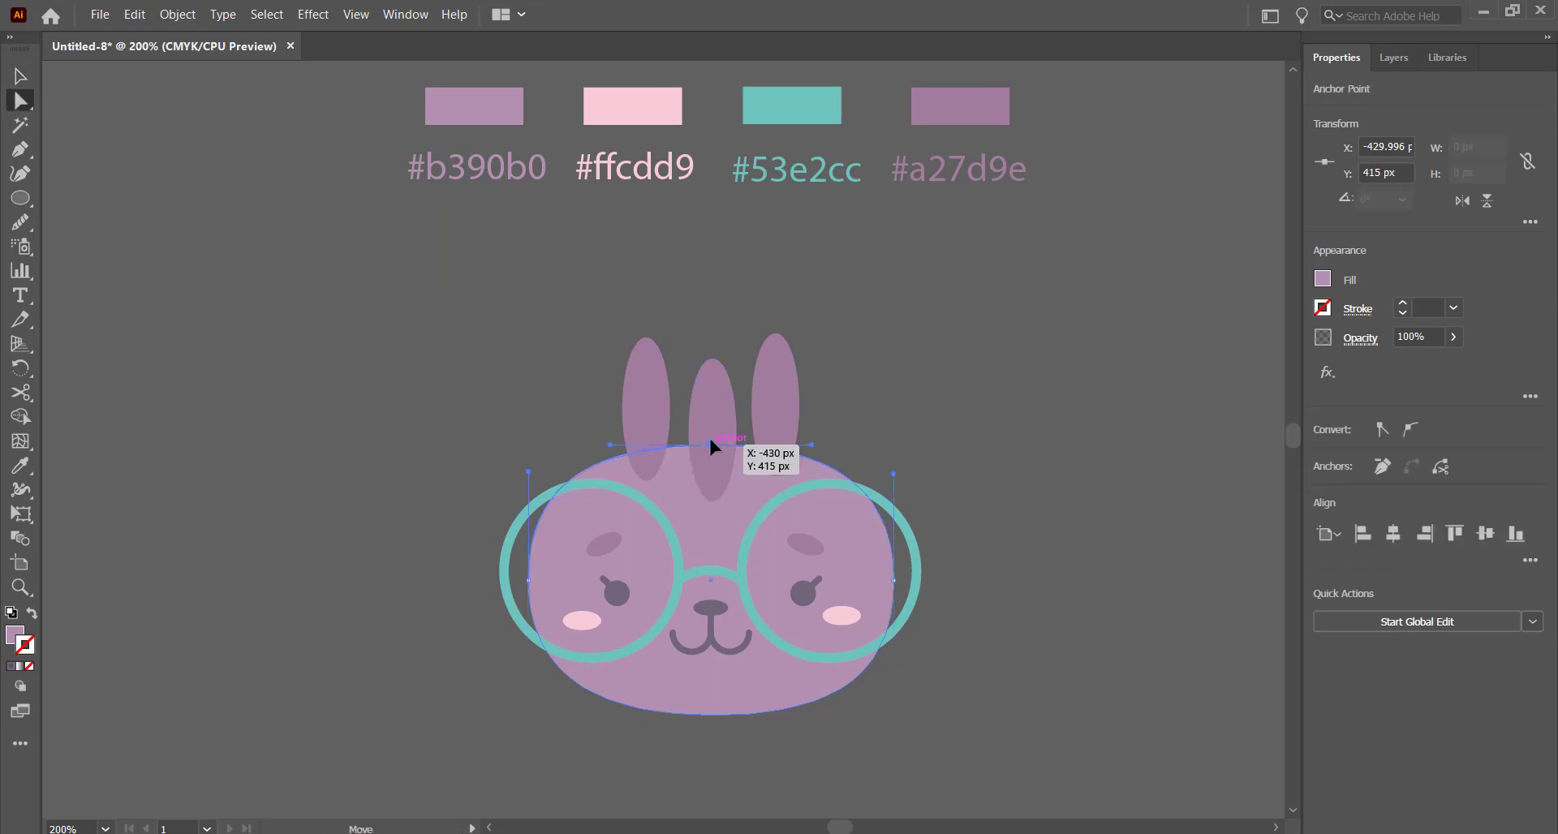
{"action": "left_click_drag", "start_coordinate": [709, 439], "coordinate": [710, 400]}
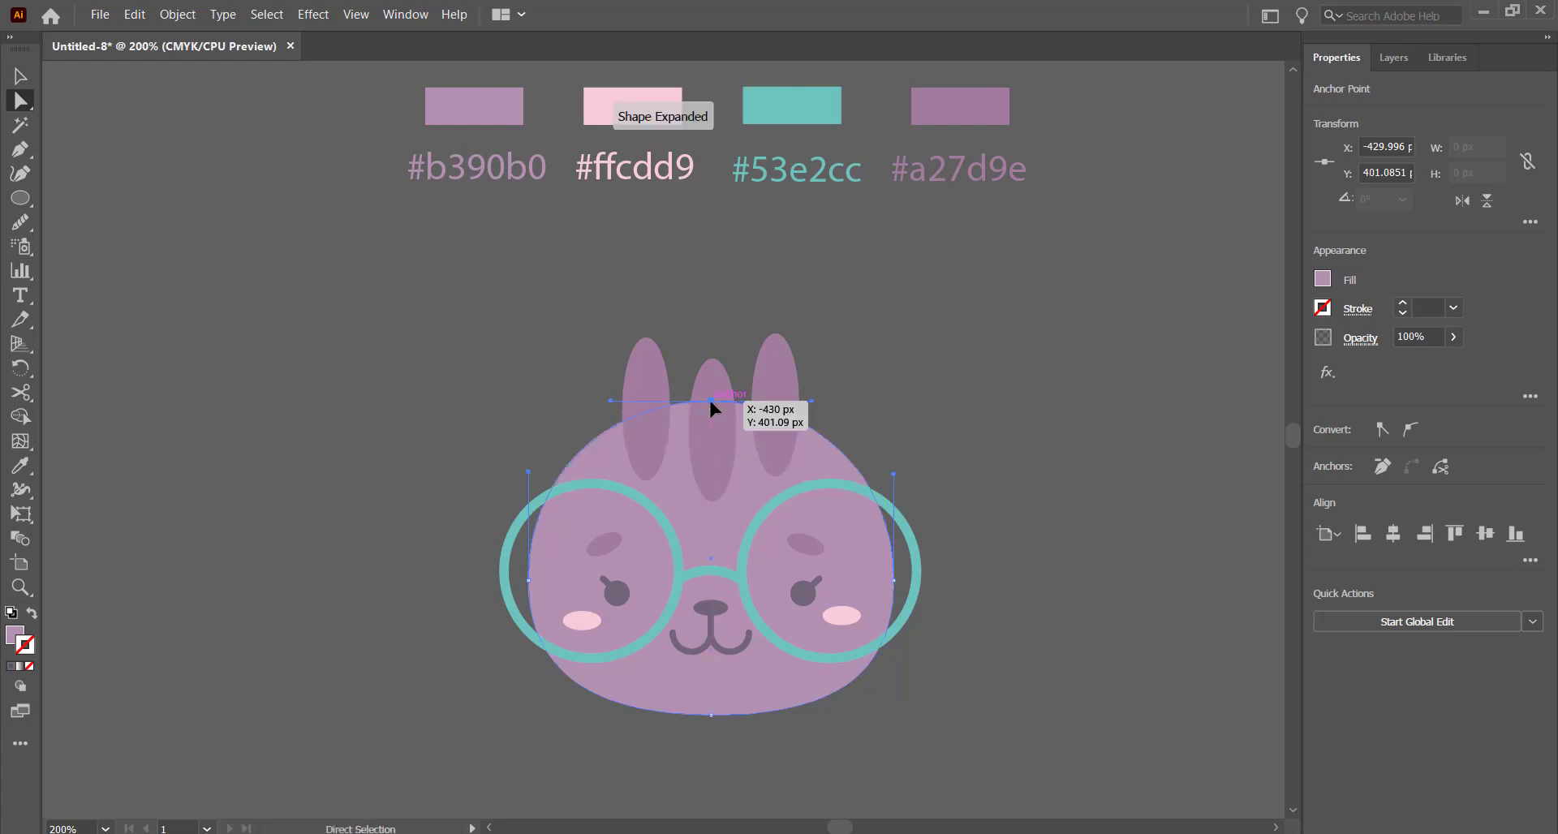
{"action": "left_click", "coordinate": [895, 406]}
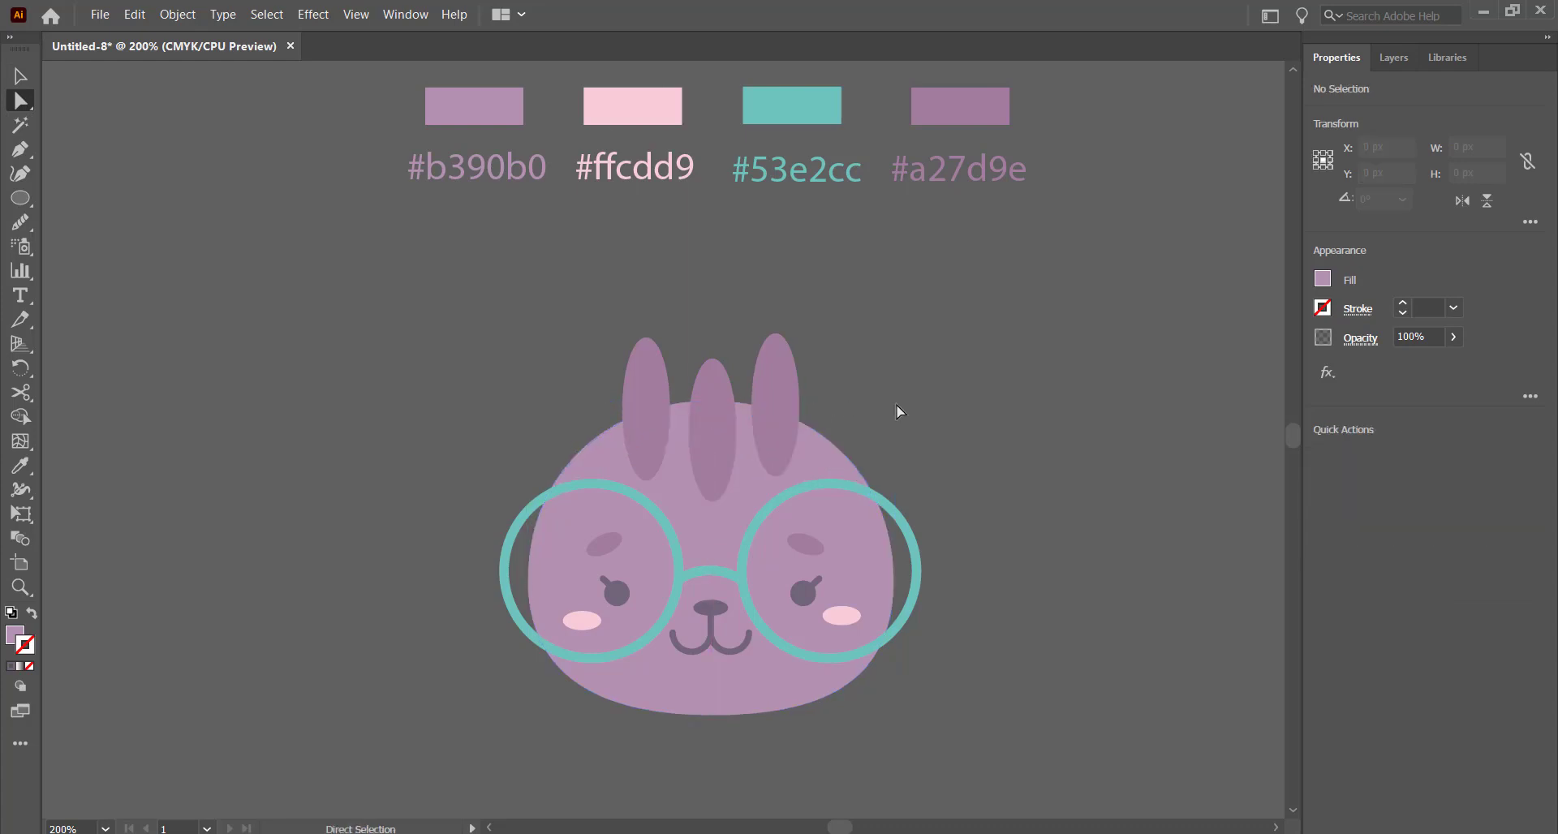
Remove the parts of the three ovals outside the head with the Shape Builder, leaving forehead stripes
{"action": "left_click_drag", "start_coordinate": [709, 369], "coordinate": [902, 420]}
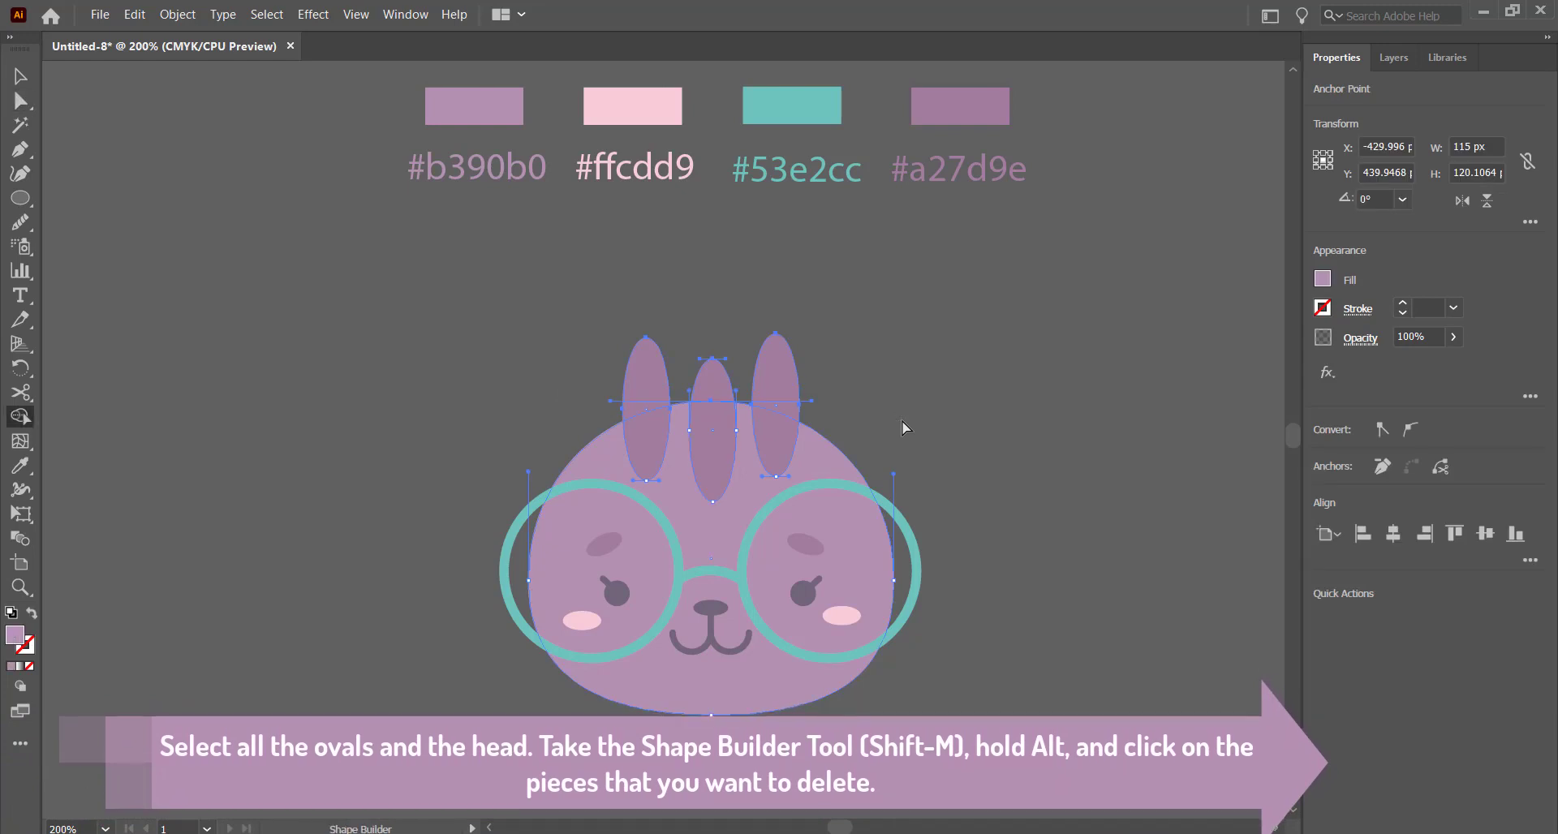
{"action": "key", "text": "shift+m"}
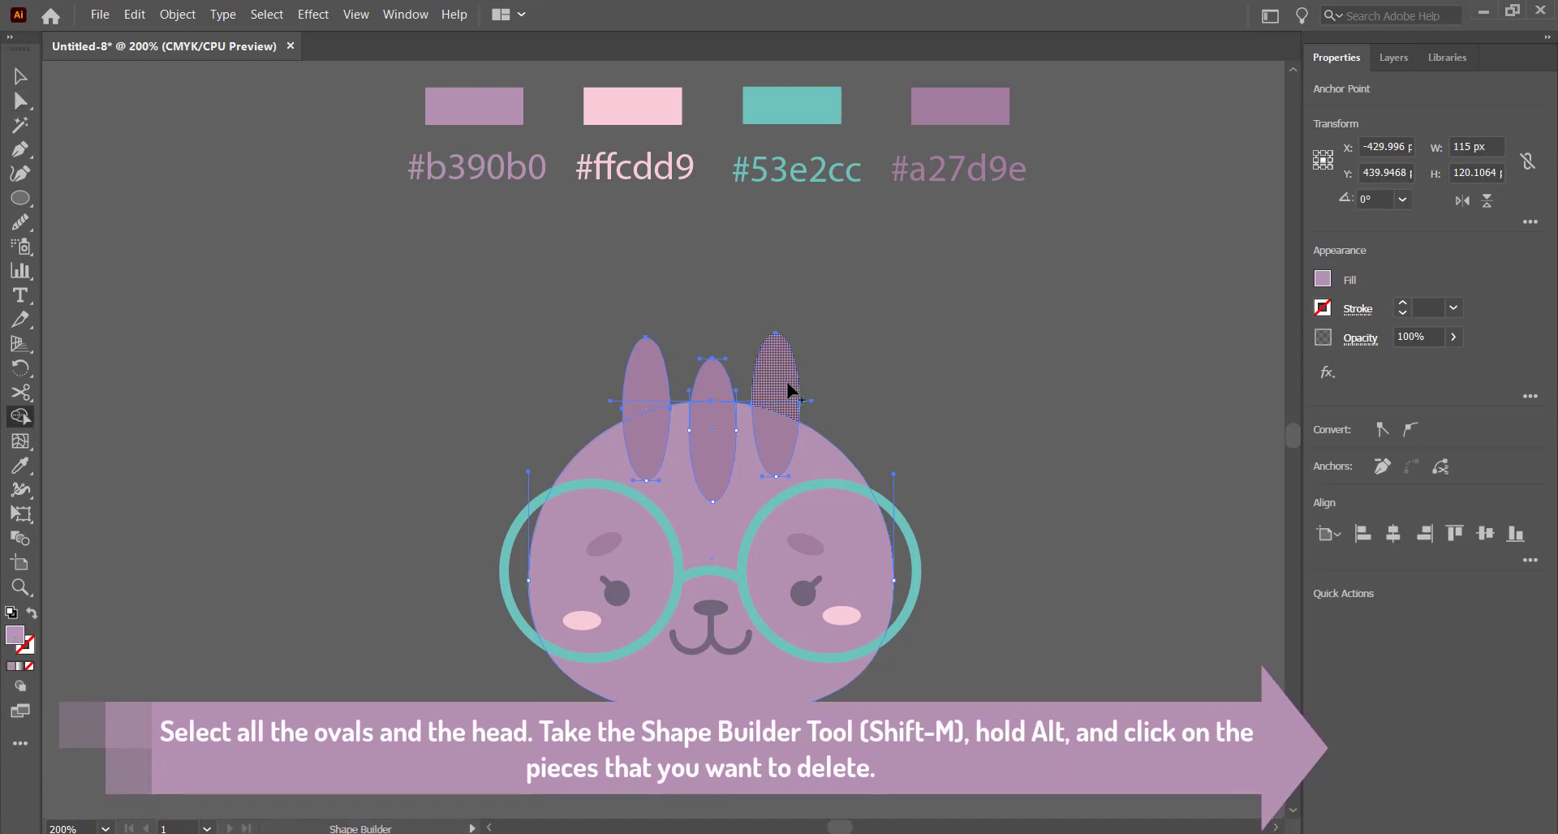
{"action": "left_click", "coordinate": [787, 385], "text": "alt"}
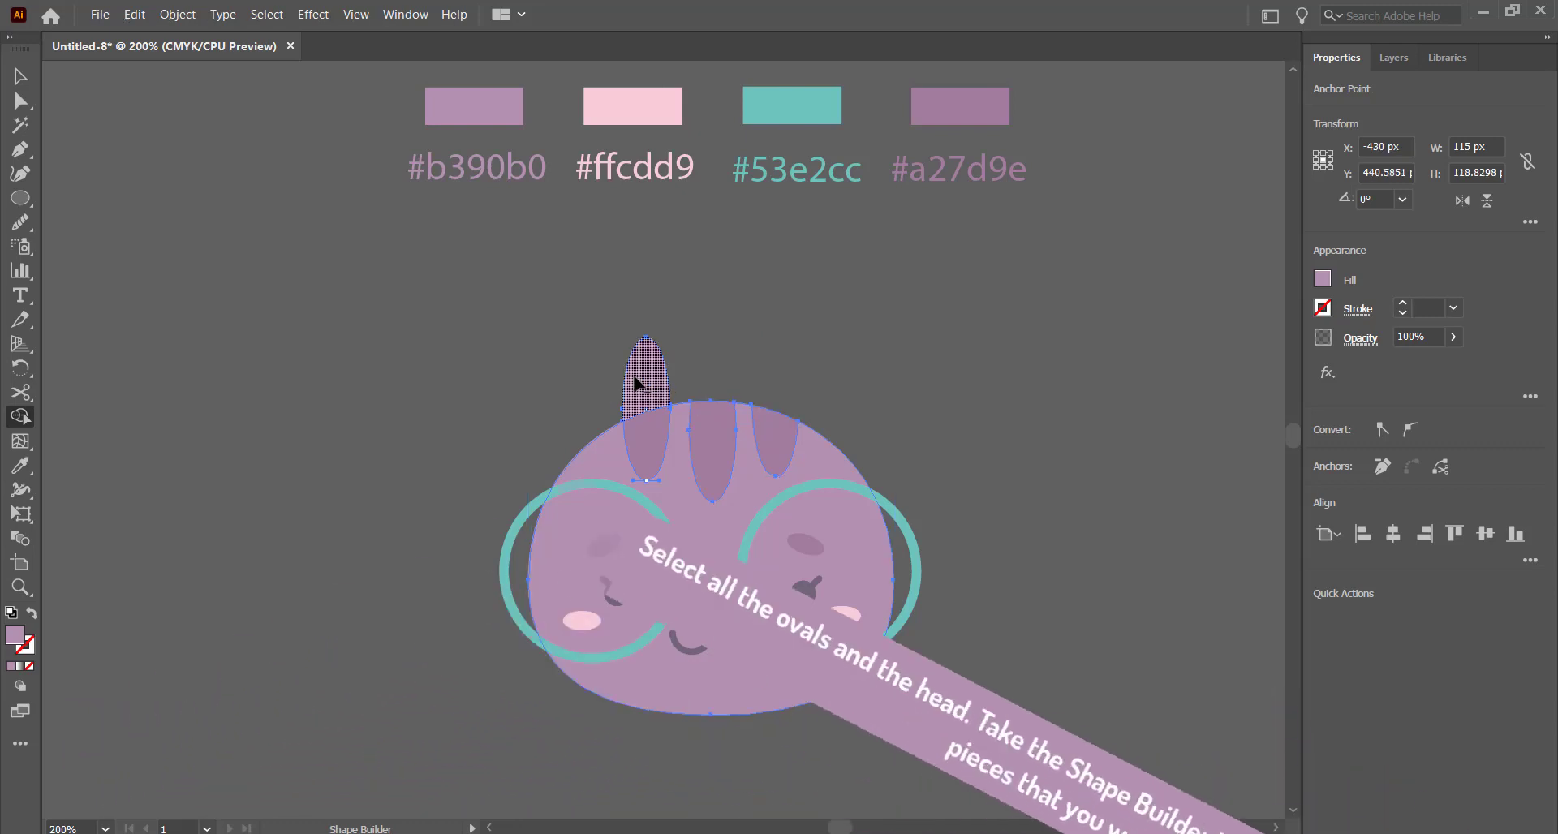
{"action": "left_click", "coordinate": [633, 373], "text": "alt"}
{"action": "key", "text": "v"}
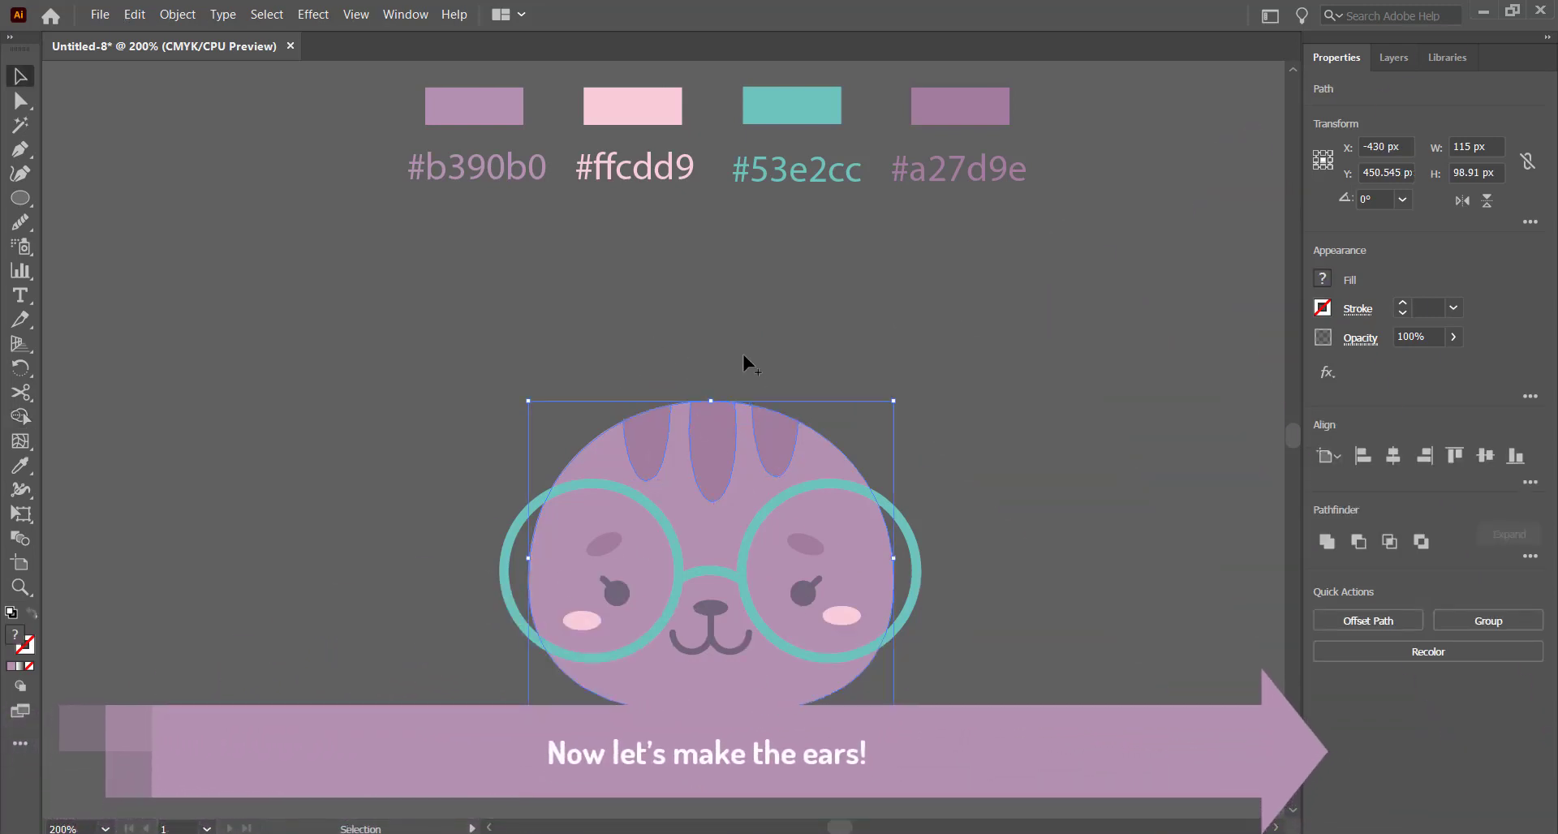
{"action": "left_click", "coordinate": [743, 355]}
Create a three-sided polygon with a 50 px radius and place it to the upper left of the head
{"action": "key", "text": "m"}
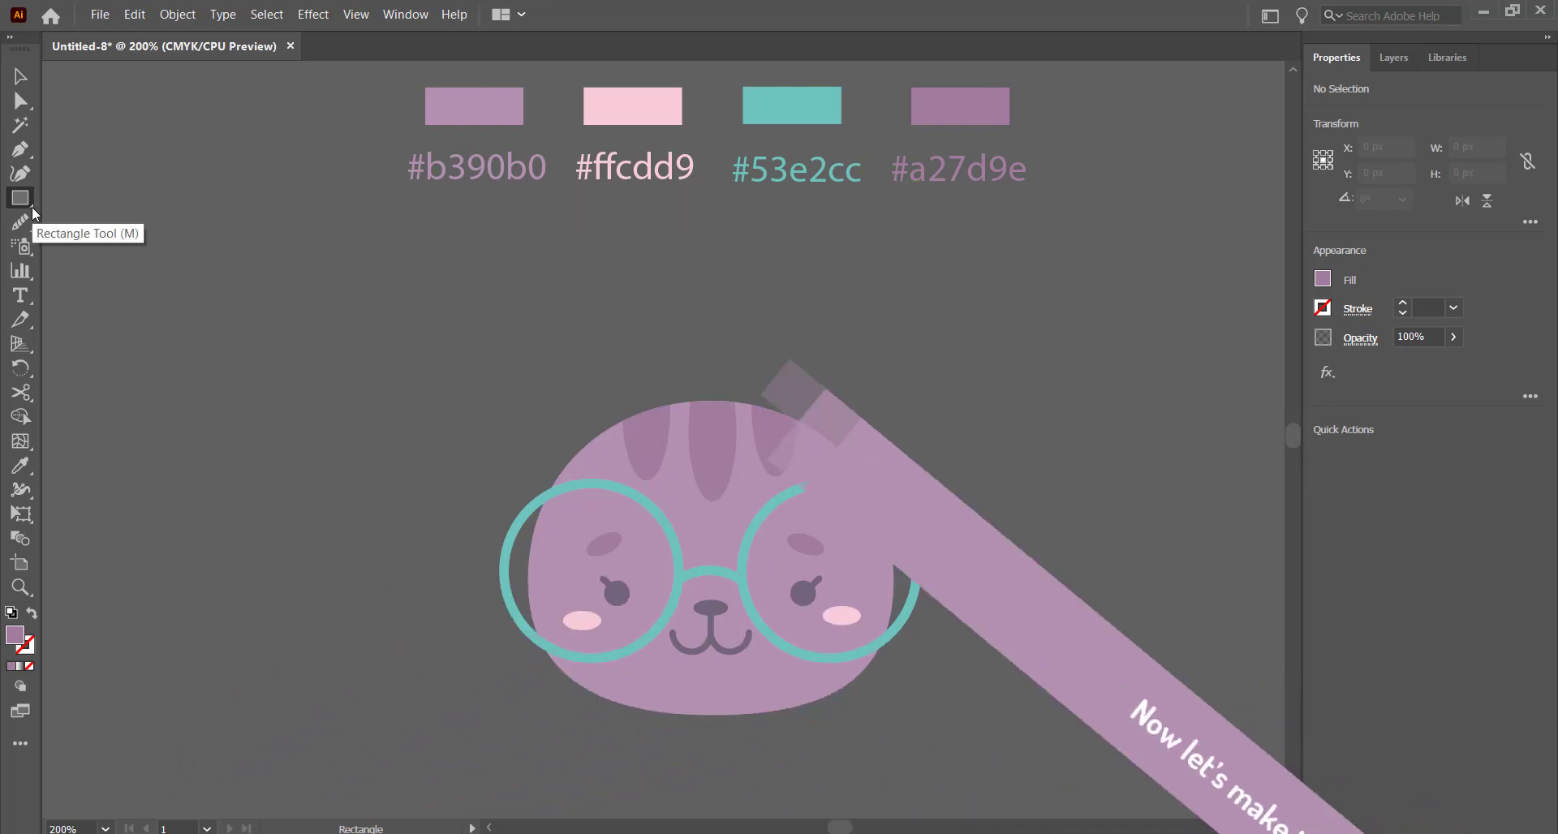
{"action": "left_click", "coordinate": [21, 198]}
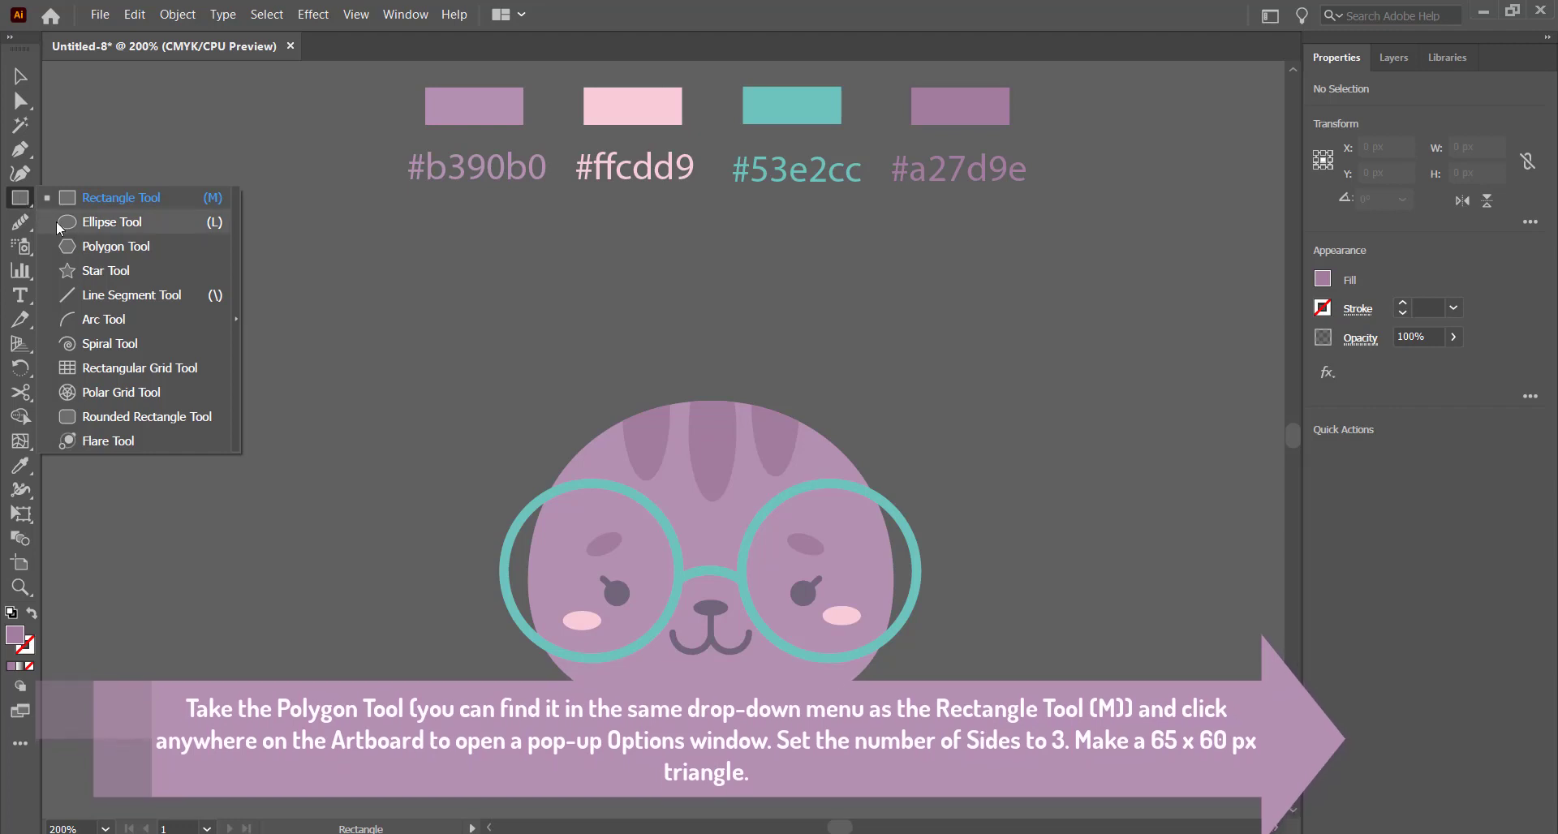
{"action": "left_click", "coordinate": [95, 246]}
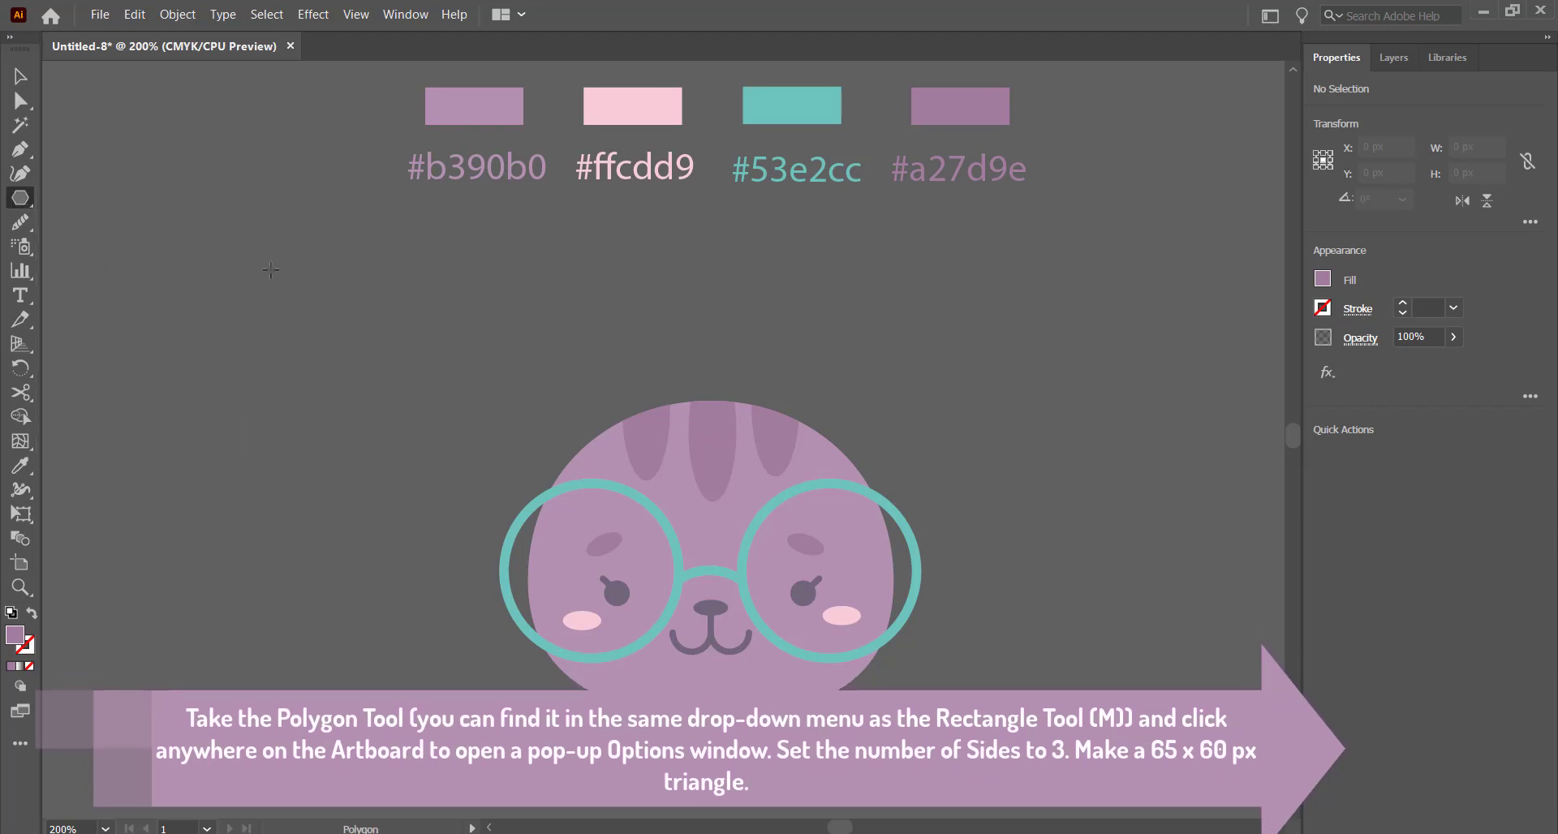
{"action": "left_click", "coordinate": [515, 298]}
{"action": "type", "text": "3"}
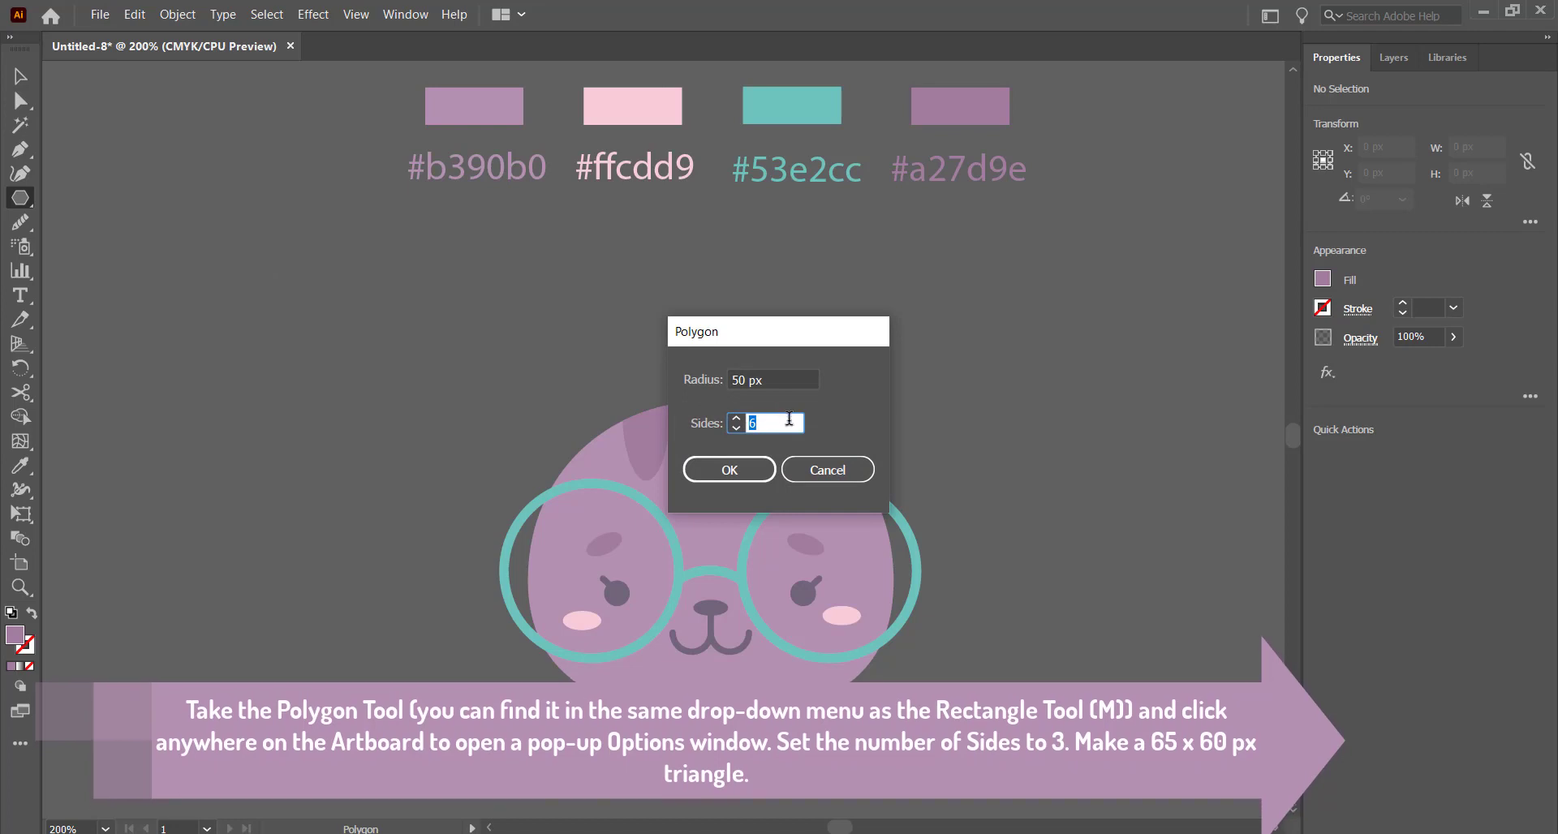
{"action": "left_click", "coordinate": [748, 474]}
{"action": "left_click", "coordinate": [20, 76]}
{"action": "left_click_drag", "start_coordinate": [271, 280], "coordinate": [279, 348]}
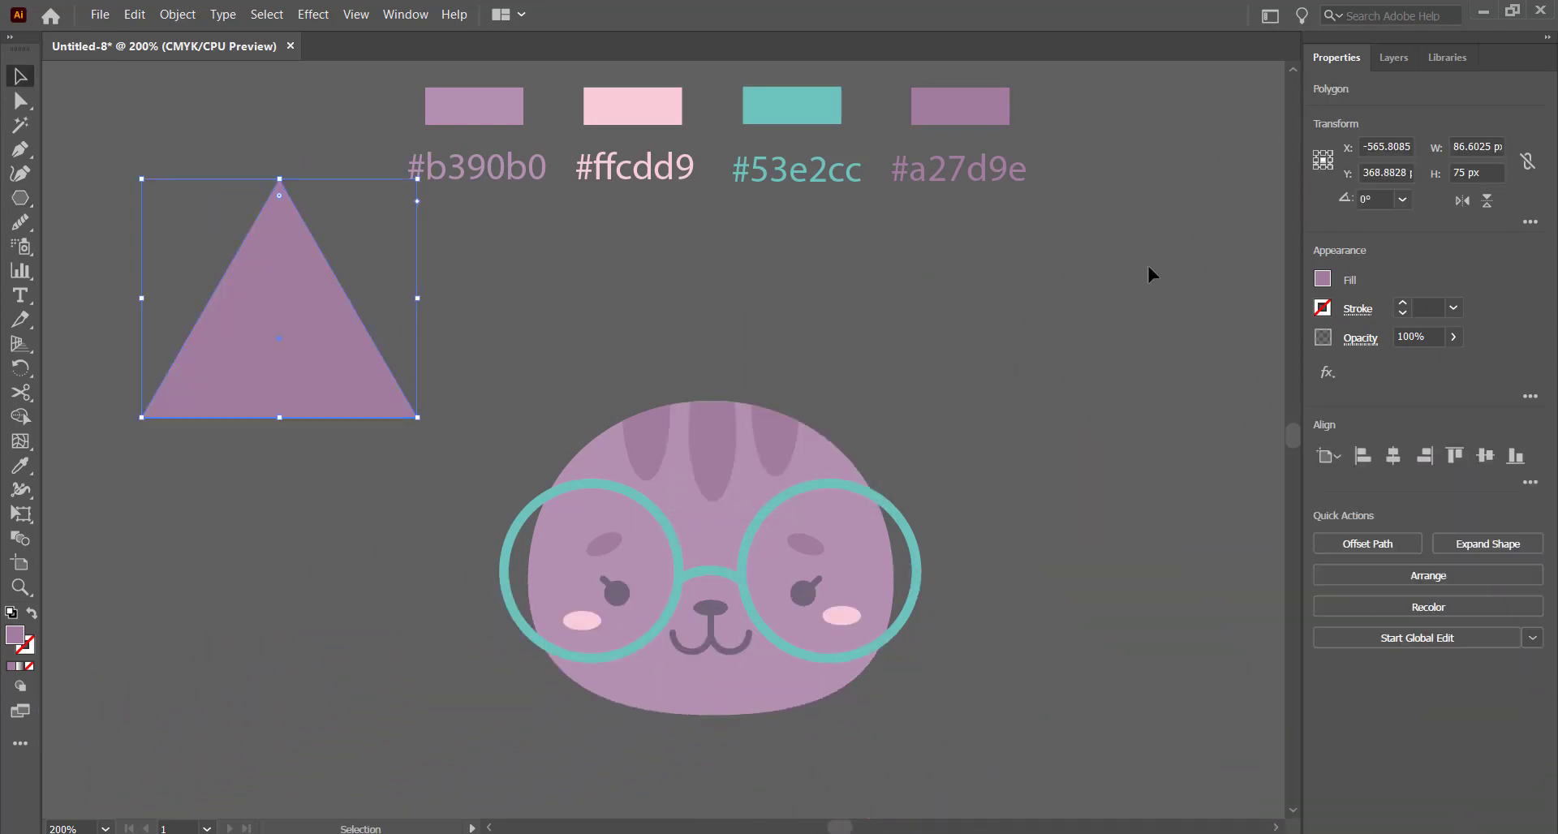
Resize the triangle to 65 px wide and 60 px high
{"action": "double_click", "coordinate": [1472, 147]}
{"action": "type", "text": "65"}
{"action": "key", "text": "Tab"}
{"action": "type", "text": "60"}
{"action": "key", "text": "Return"}
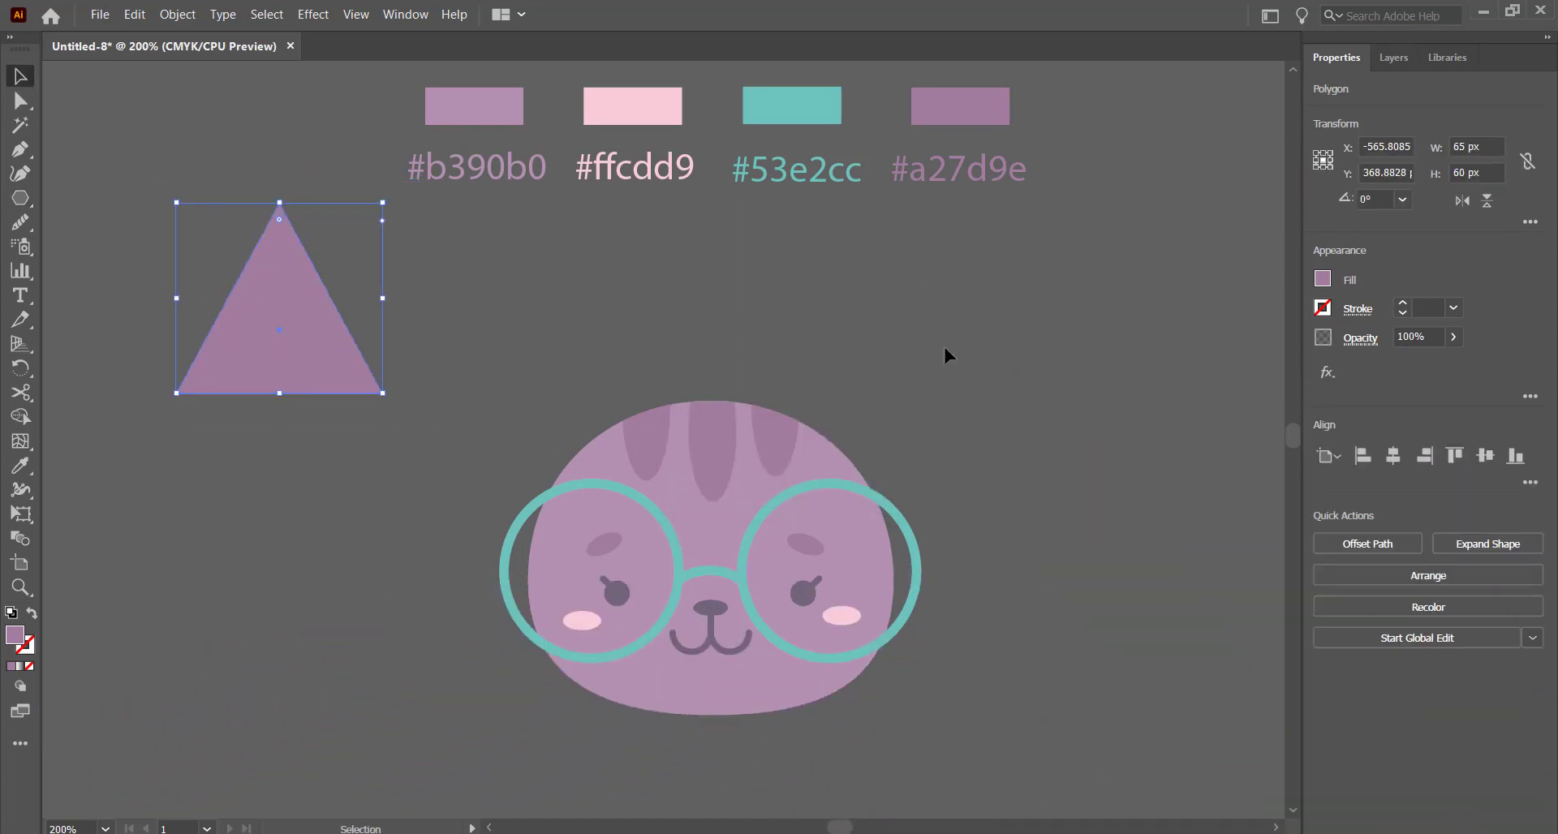
Shift the triangle's top corner horizontally to the right and convert it to a smooth anchor point
{"action": "left_click", "coordinate": [20, 100]}
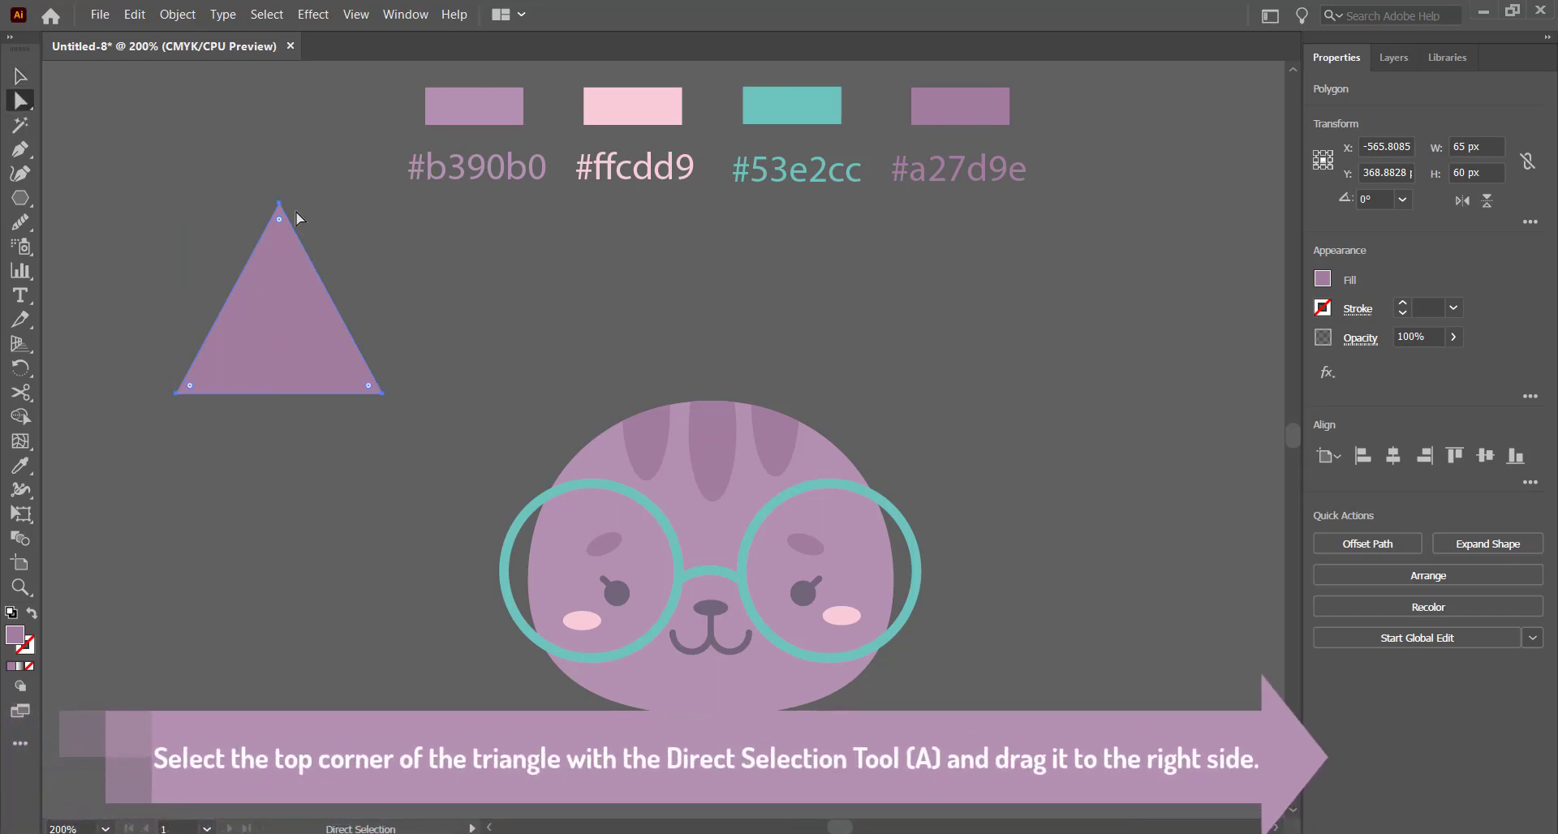
{"action": "left_click", "coordinate": [279, 204]}
{"action": "left_click_drag", "start_coordinate": [280, 205], "coordinate": [397, 206]}
{"action": "key", "text": "shift+c"}
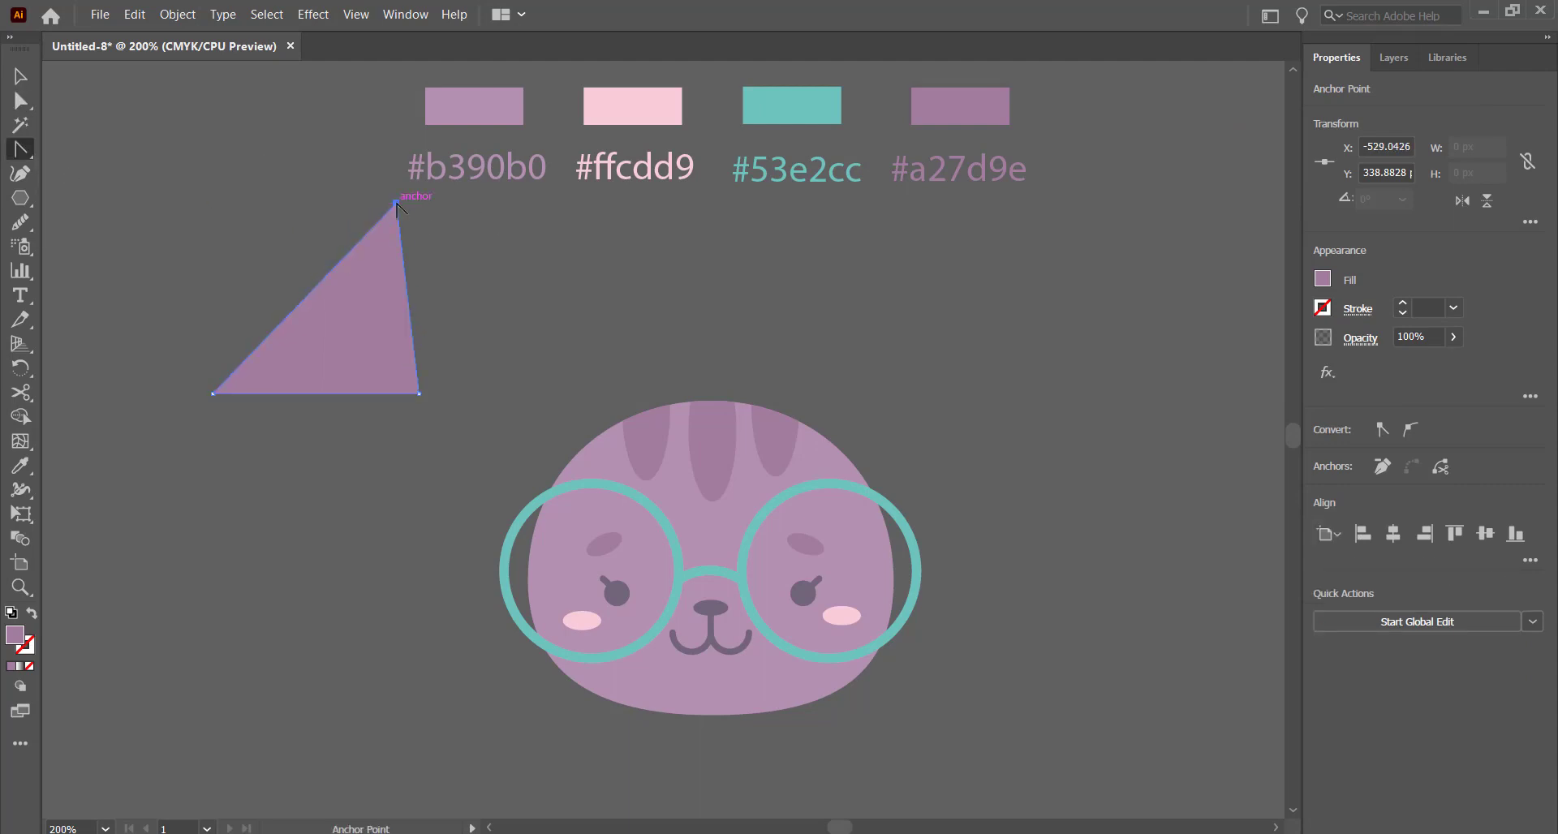
{"action": "left_click", "coordinate": [1408, 432]}
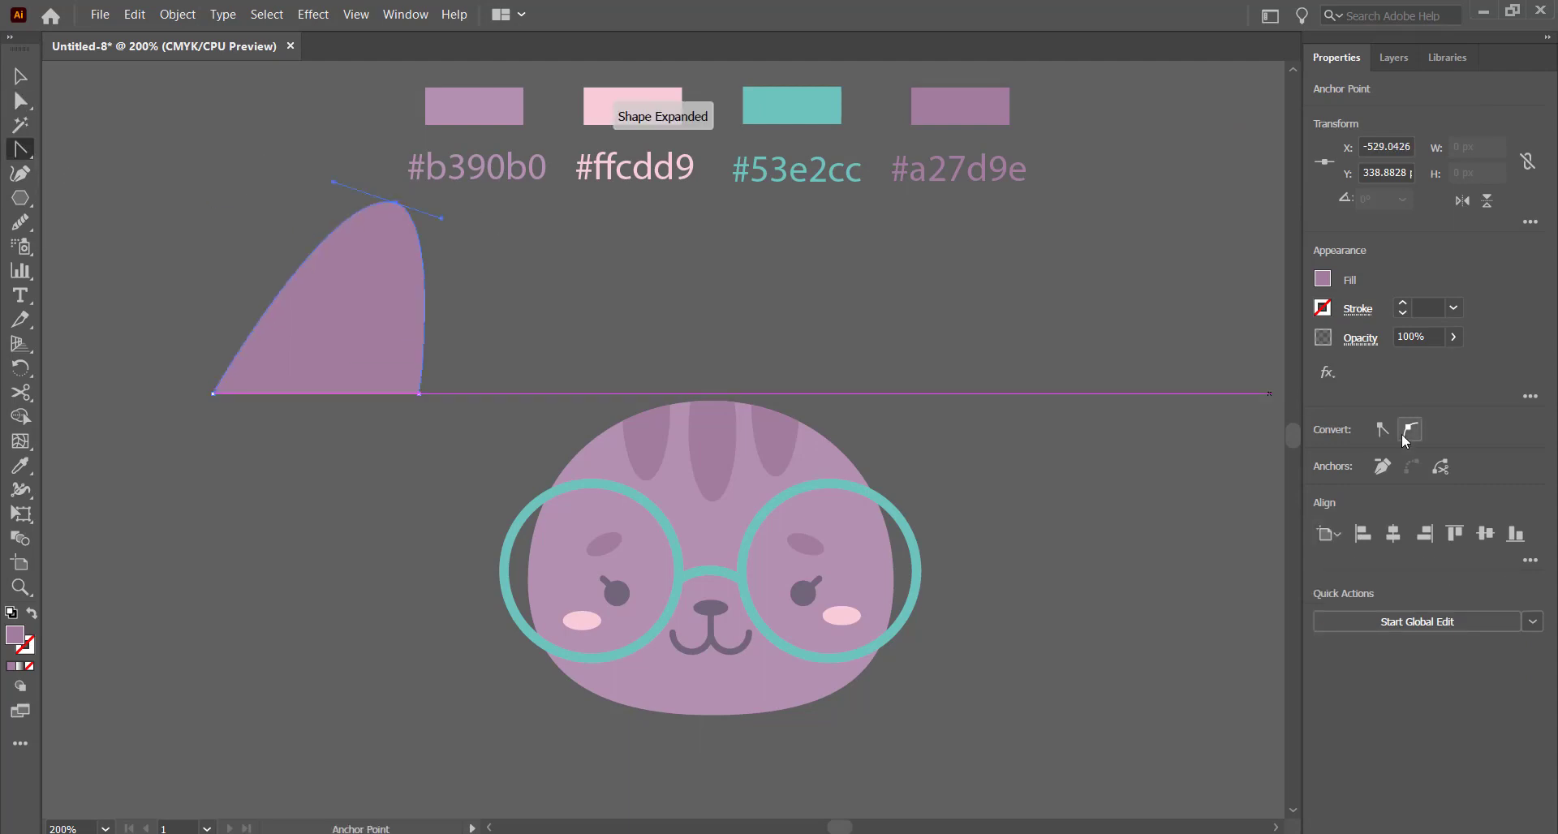
Move the ear shape's rounded tip about 29 px to the right and 13 px down
{"action": "key", "text": "a"}
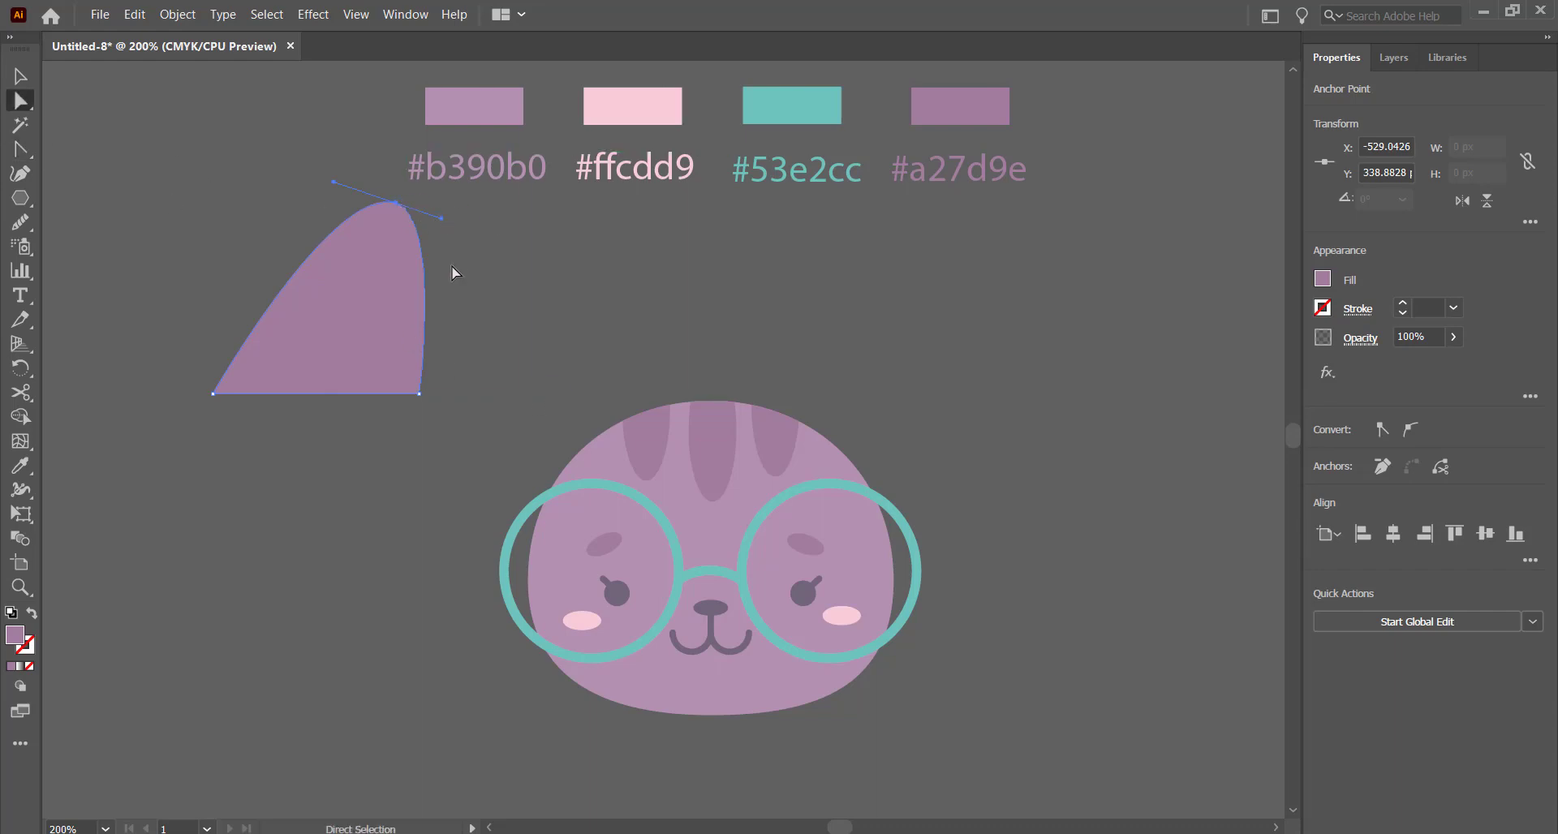
{"action": "left_click_drag", "start_coordinate": [395, 202], "coordinate": [487, 244]}
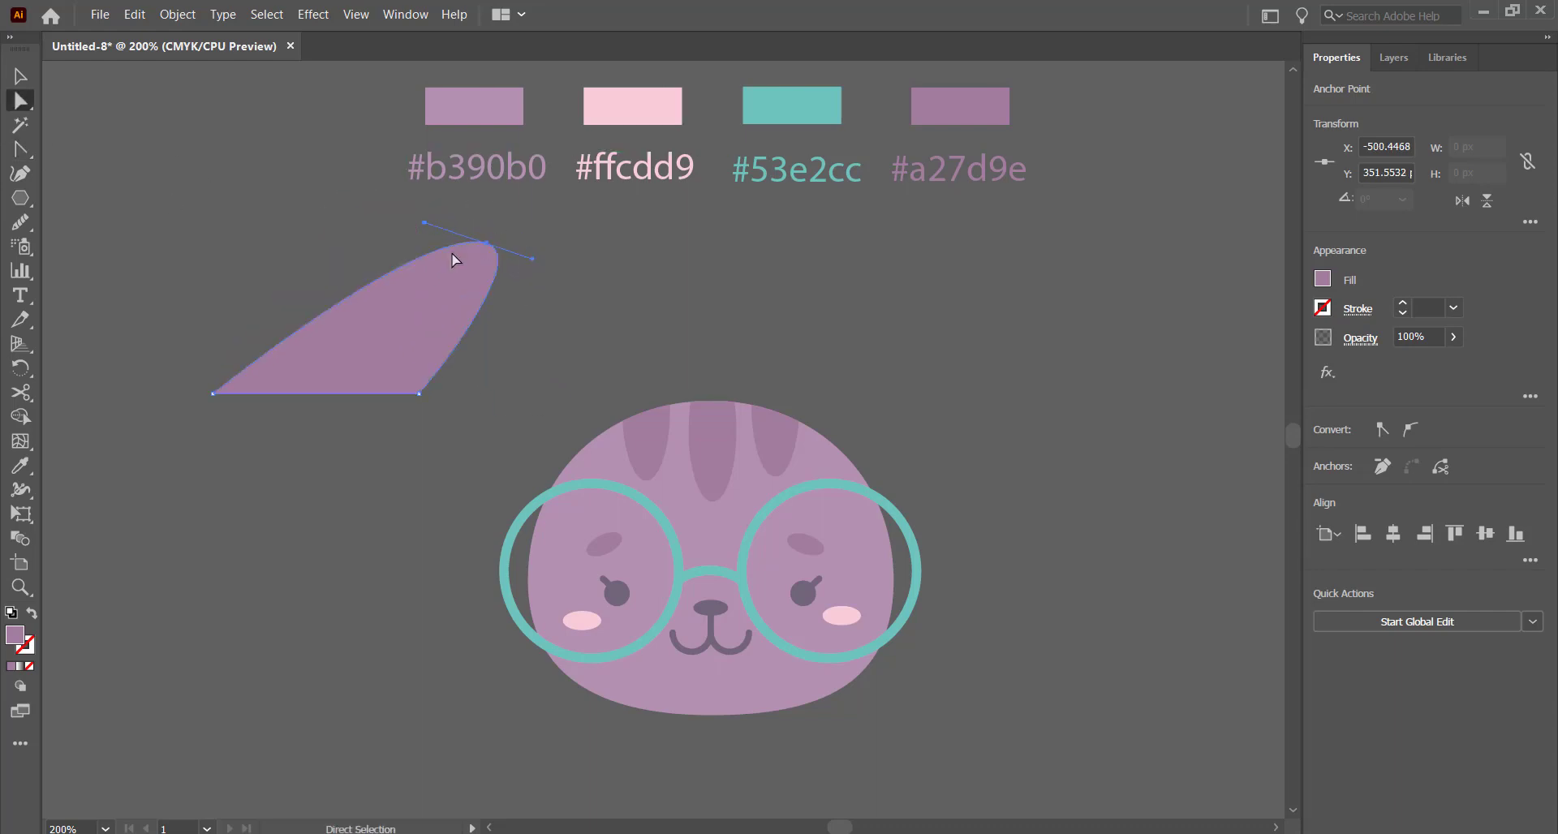
{"action": "left_click", "coordinate": [27, 80]}
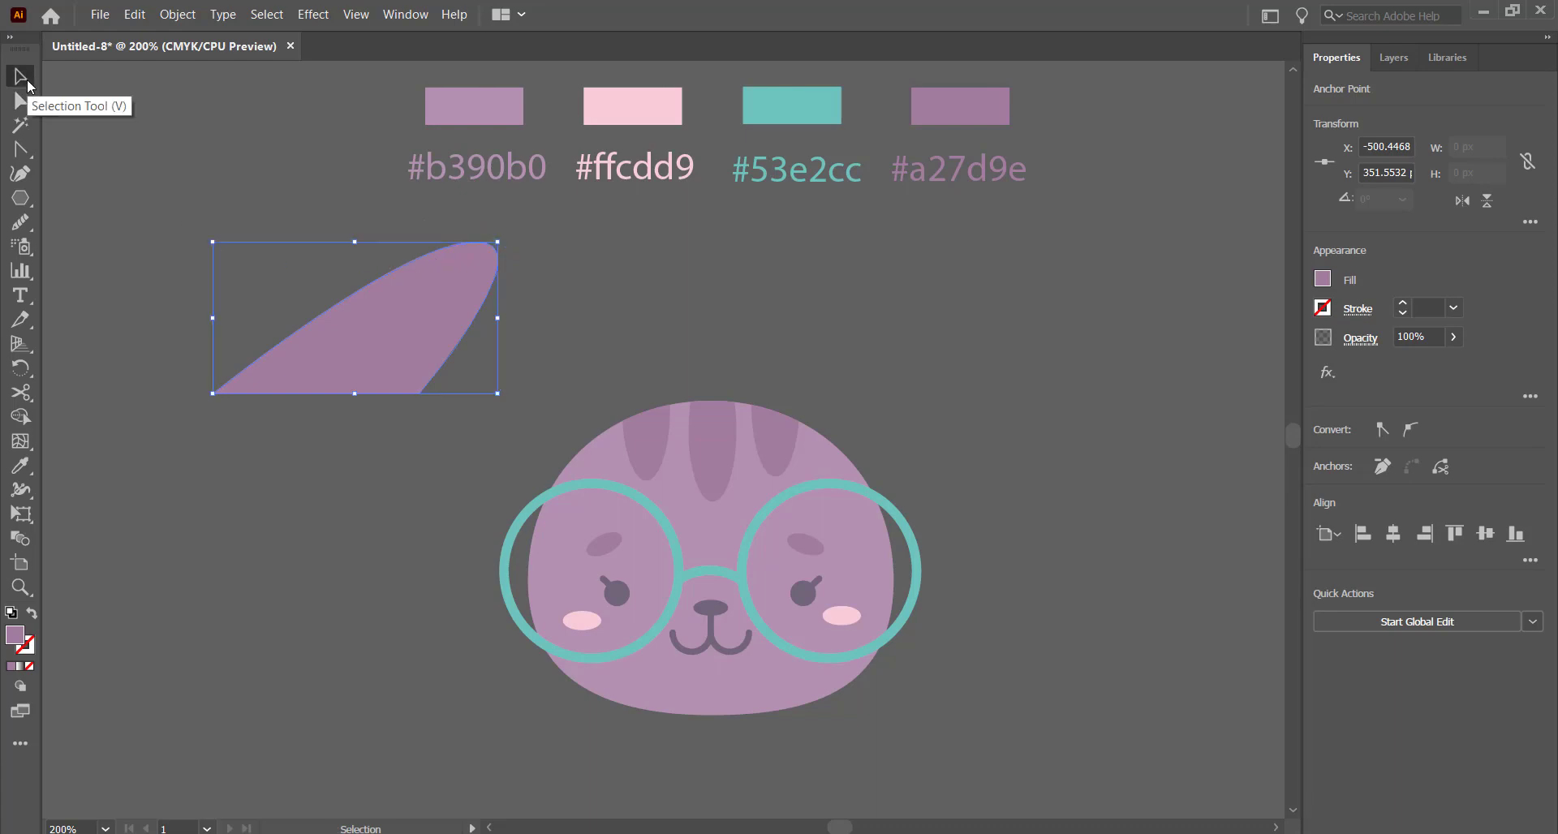
Make a smaller copy of the ear shape, fill it with pink #ffcdd9 and place it inside the ear as the inner part
{"action": "left_click", "coordinate": [436, 366]}
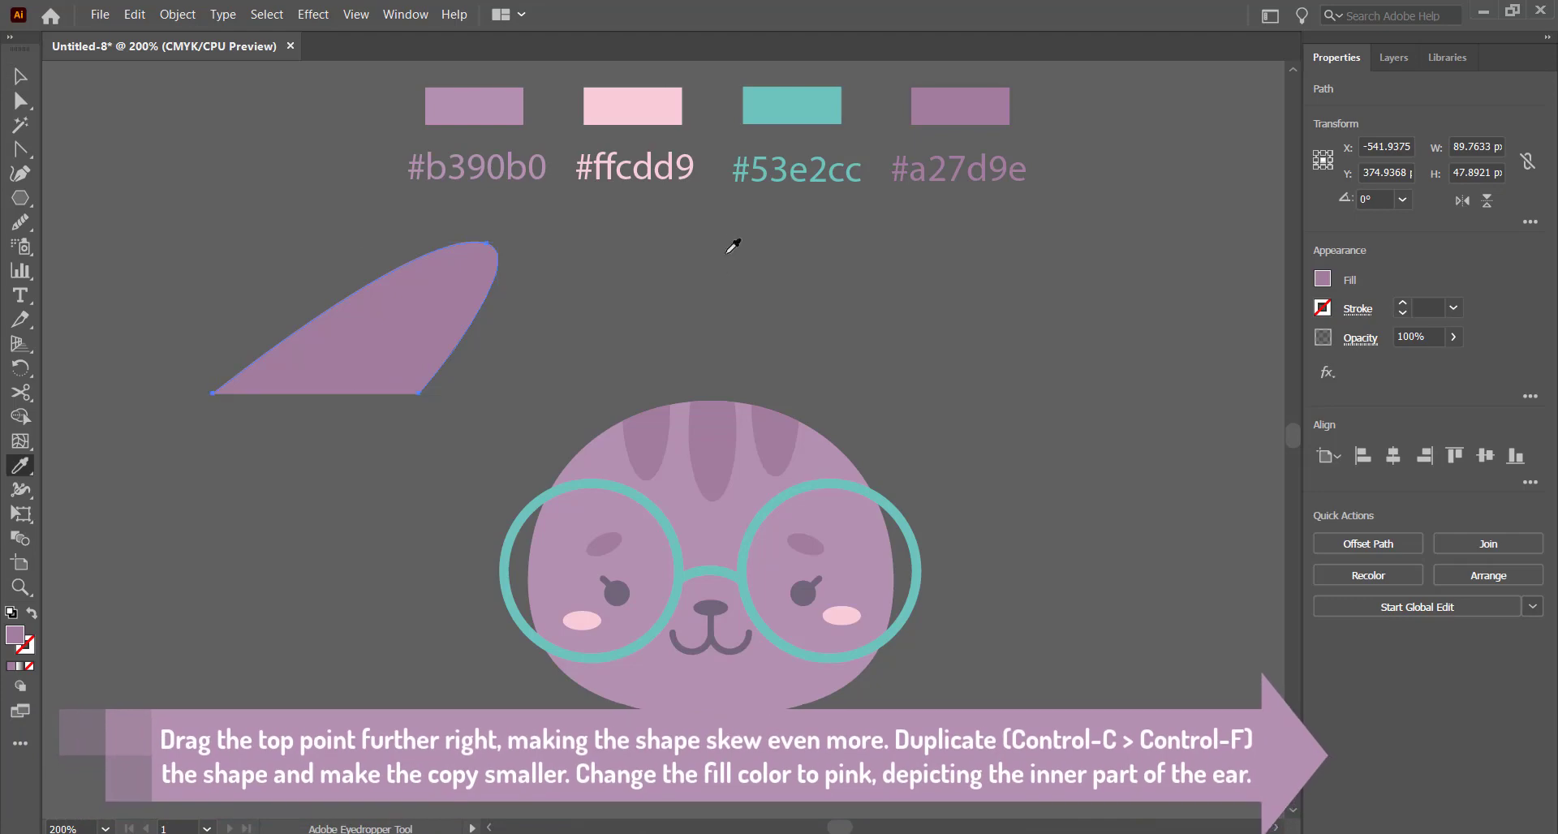
{"action": "key", "text": "i"}
{"action": "left_click", "coordinate": [639, 106]}
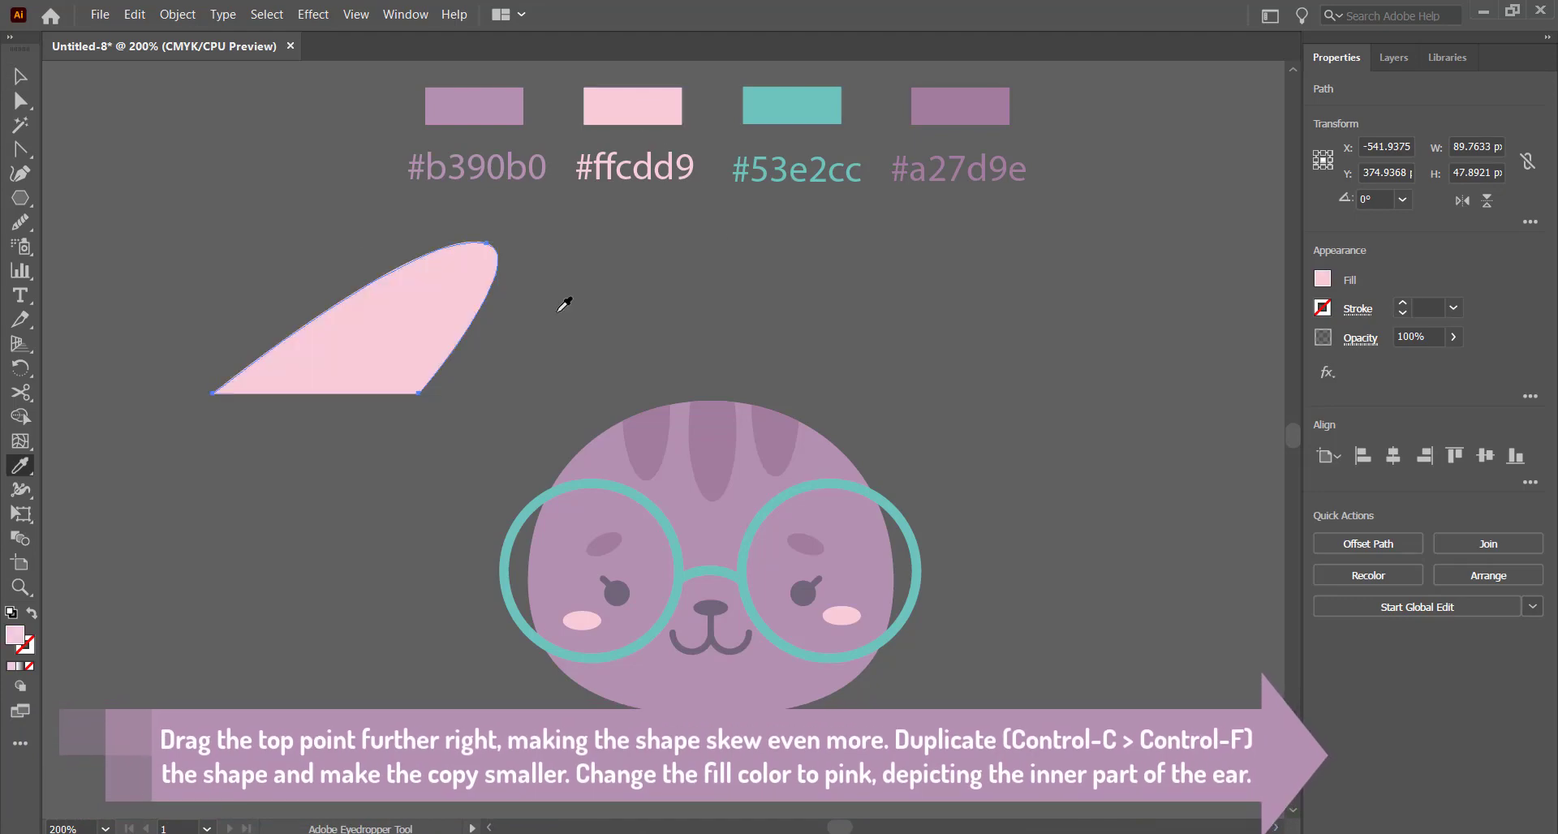
{"action": "key", "text": "v"}
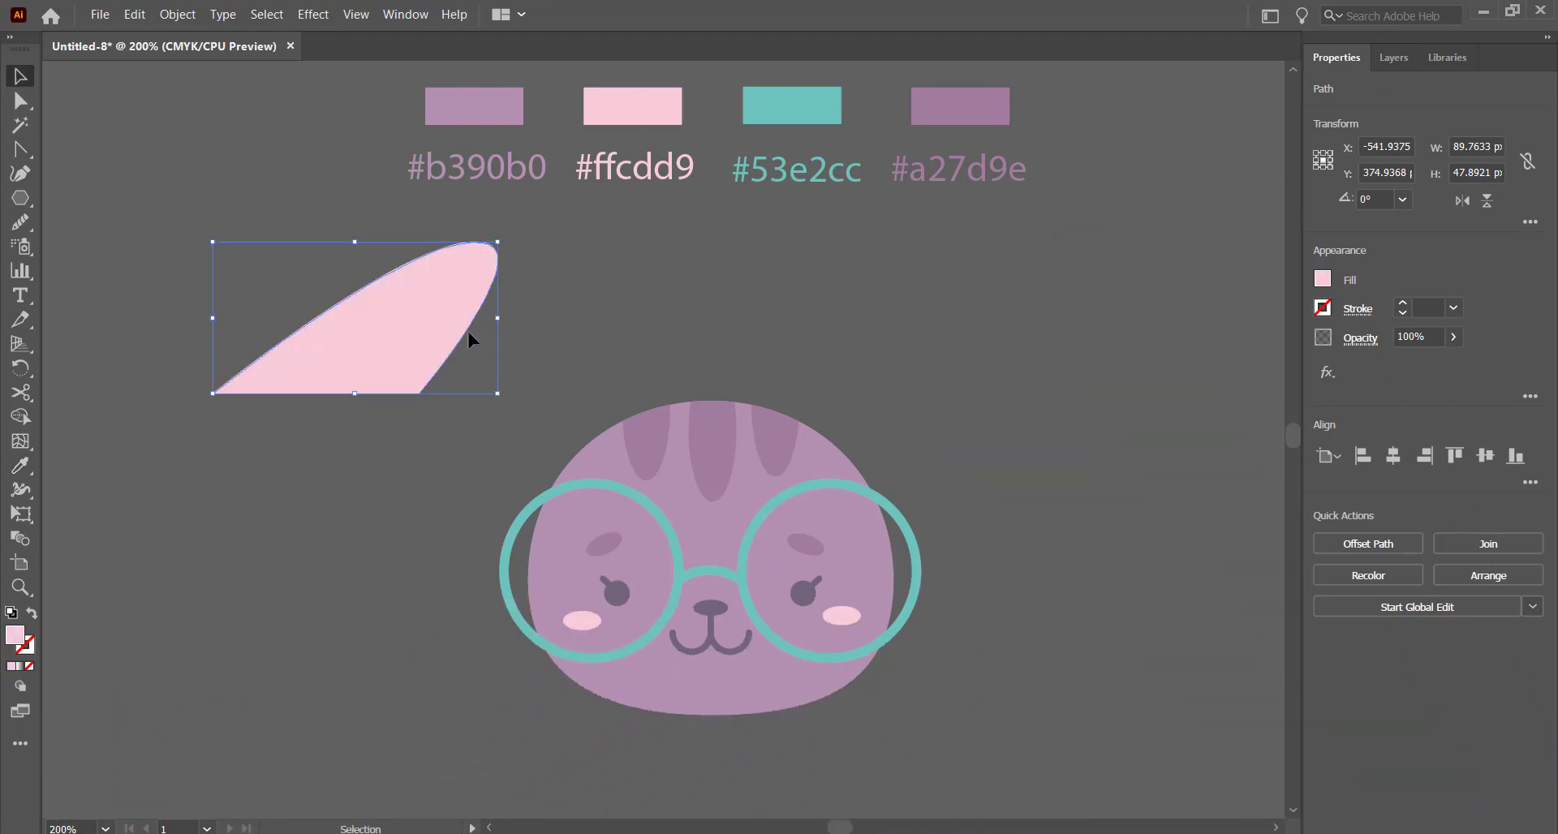
{"action": "left_click_drag", "start_coordinate": [497, 241], "coordinate": [461, 280]}
{"action": "left_click_drag", "start_coordinate": [370, 342], "coordinate": [393, 371]}
{"action": "left_click", "coordinate": [531, 350]}
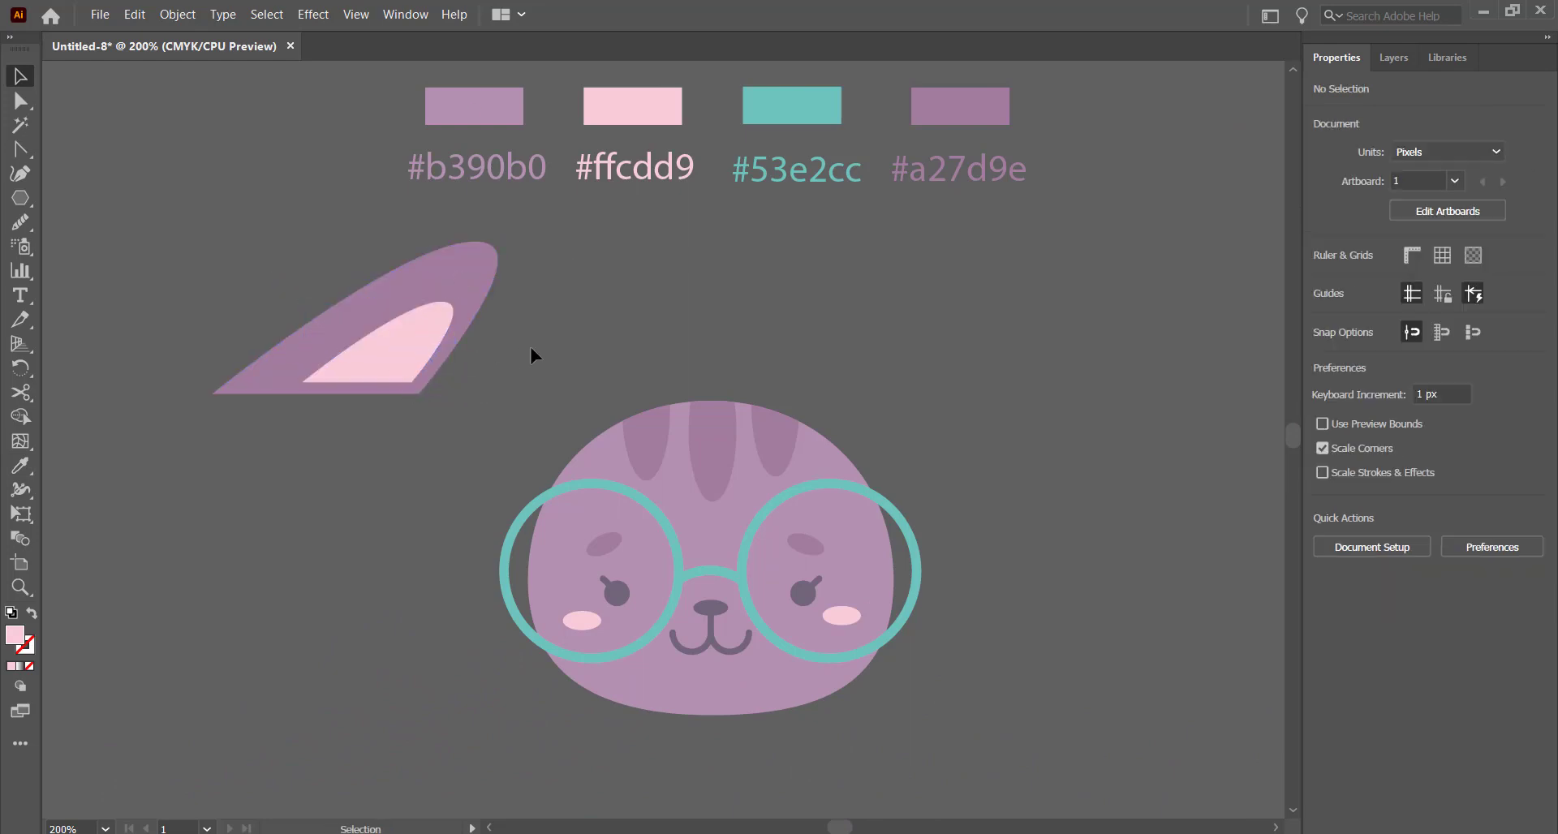
Group the two ear shapes, rotate the group about 60° and place it over the upper left side of the head
{"action": "left_click_drag", "start_coordinate": [530, 348], "coordinate": [285, 451]}
{"action": "key", "text": "ctrl+g"}
{"action": "left_click_drag", "start_coordinate": [381, 350], "coordinate": [485, 414]}
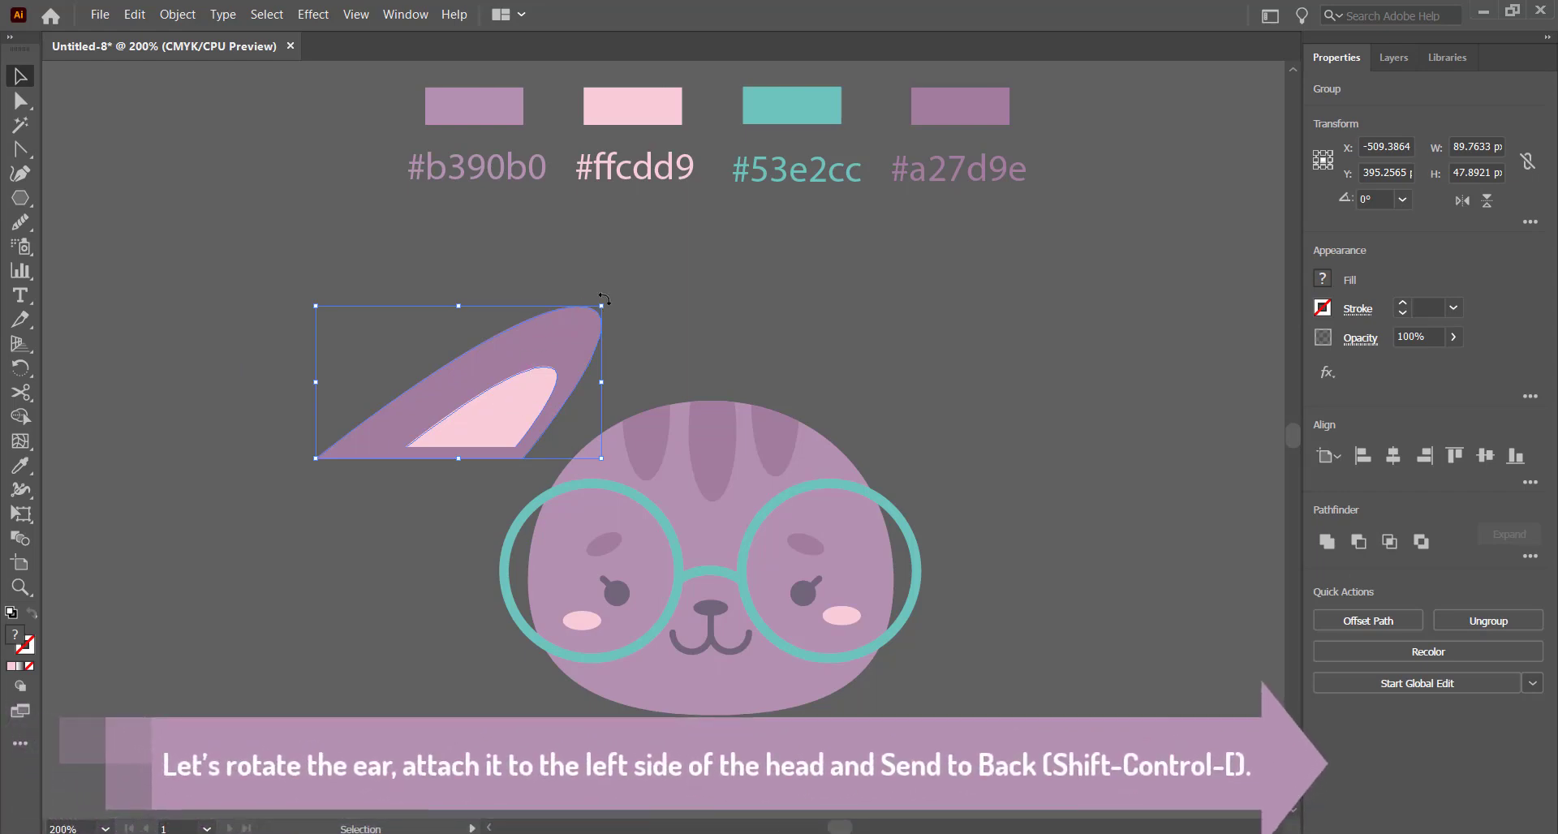
{"action": "left_click_drag", "start_coordinate": [603, 304], "coordinate": [564, 434]}
{"action": "left_click_drag", "start_coordinate": [661, 363], "coordinate": [579, 458]}
Send the ear behind the head and scale it down to about 27 px wide and 71 px high
{"action": "right_click", "coordinate": [591, 433]}
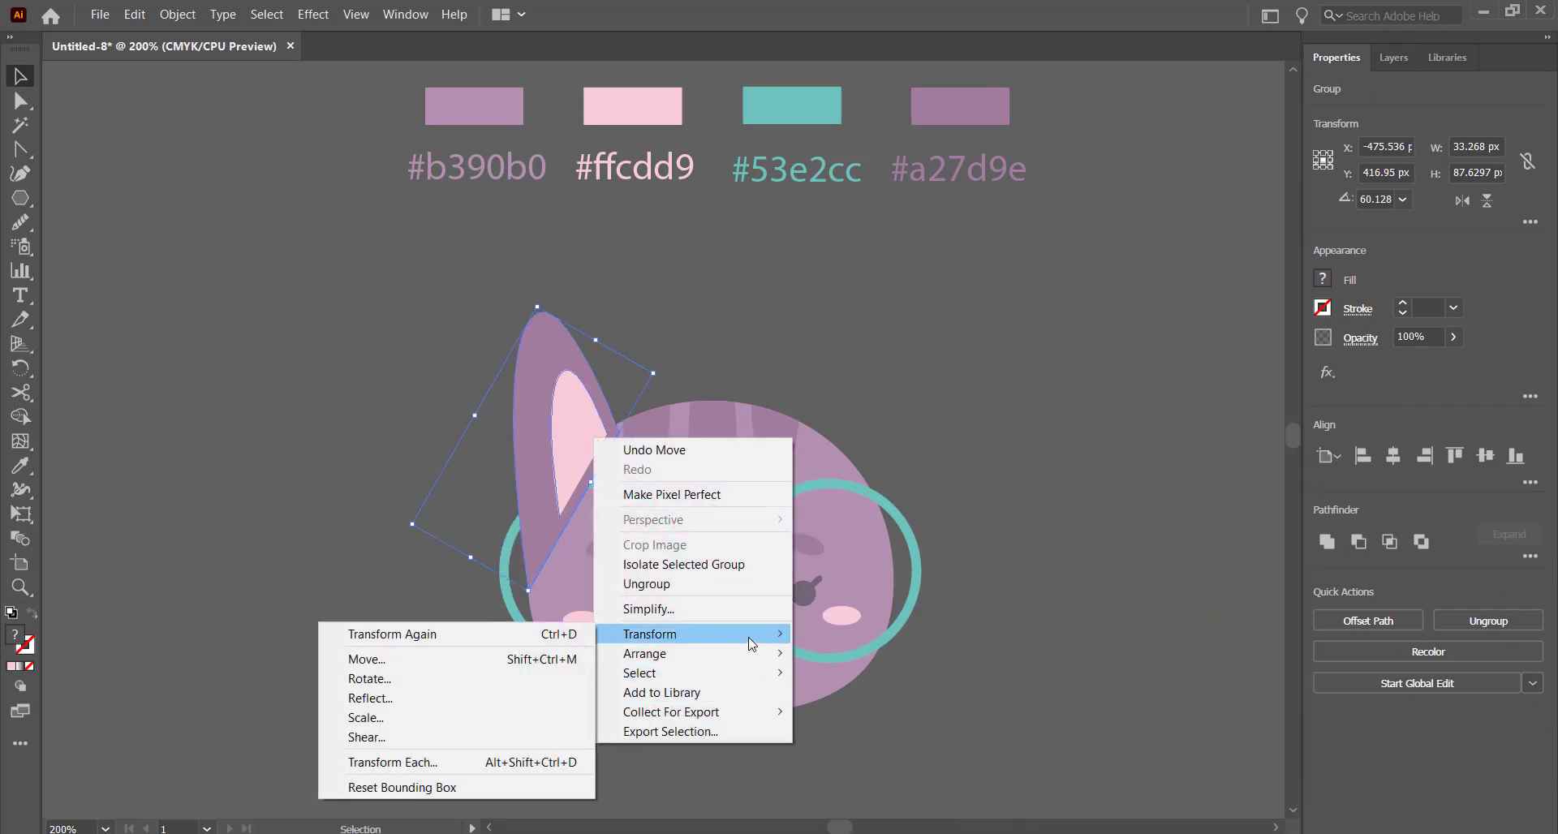
{"action": "mouse_move", "coordinate": [649, 662]}
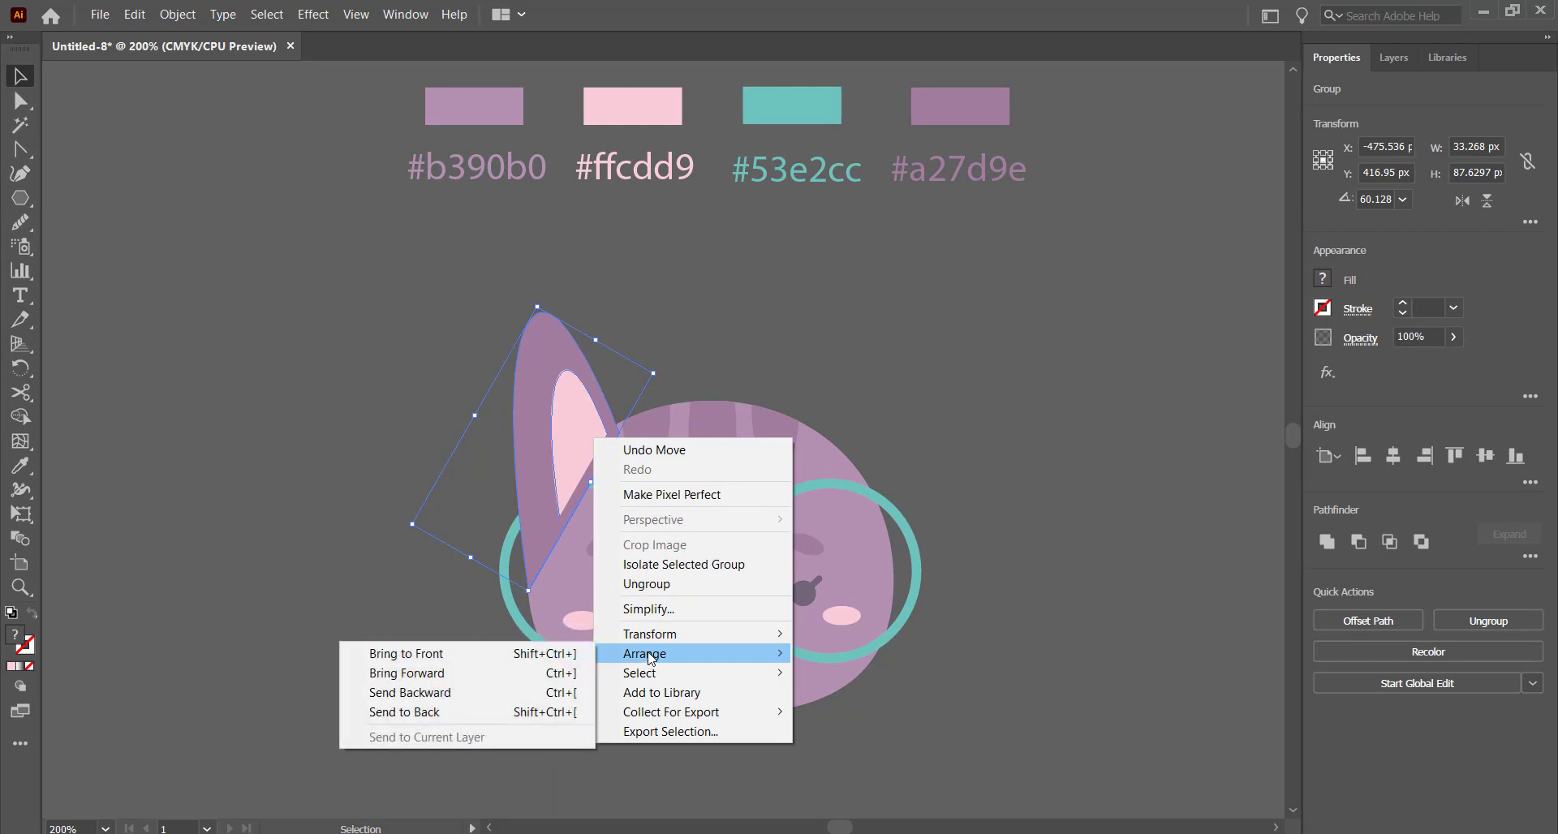
{"action": "left_click", "coordinate": [545, 714]}
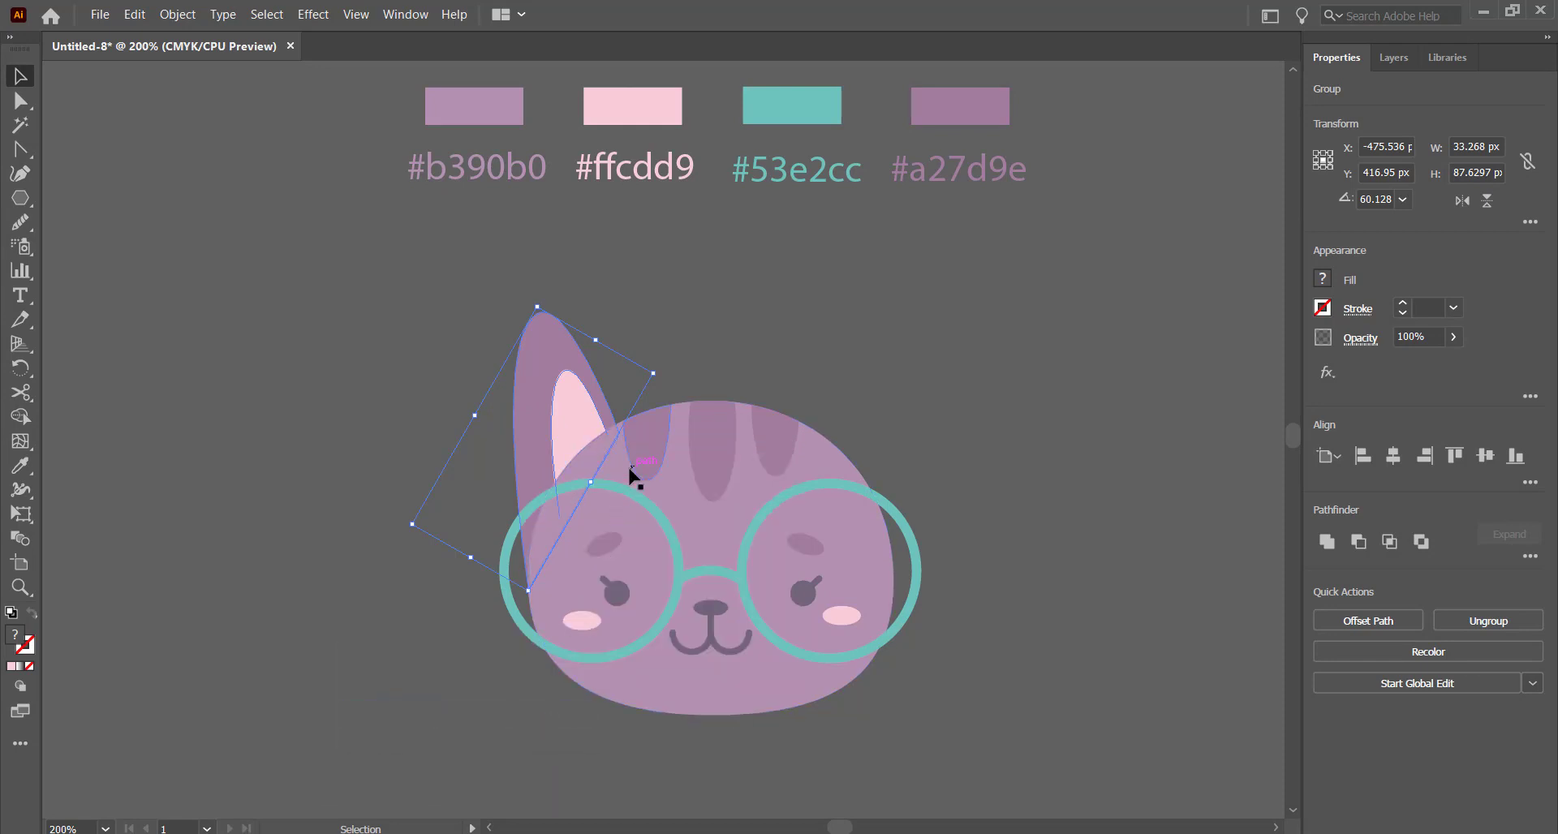
{"action": "left_click_drag", "start_coordinate": [658, 378], "coordinate": [634, 392]}
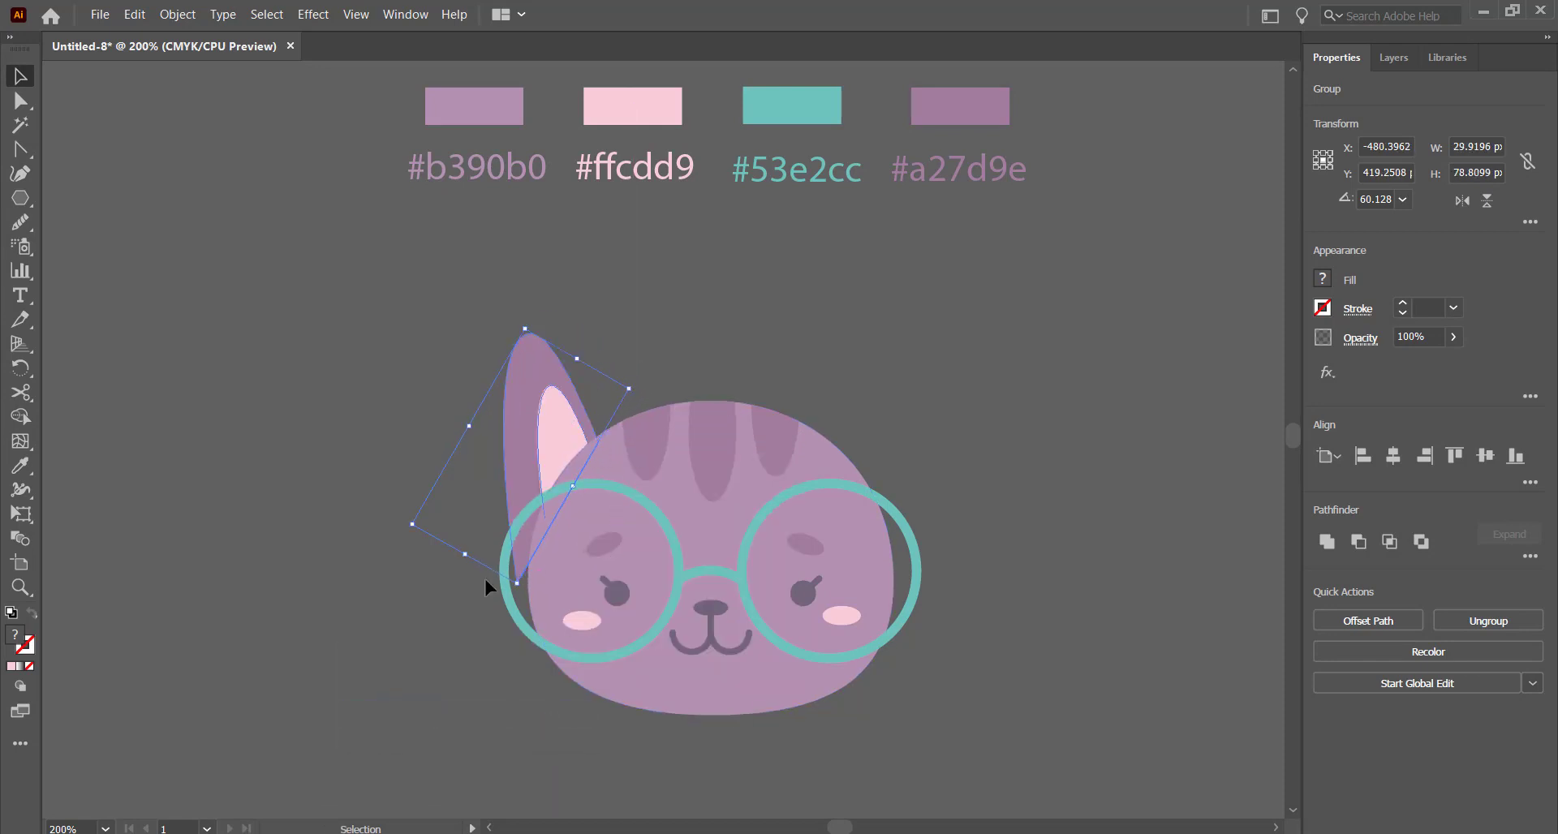
{"action": "left_click_drag", "start_coordinate": [423, 521], "coordinate": [425, 520]}
{"action": "left_click", "coordinate": [678, 333]}
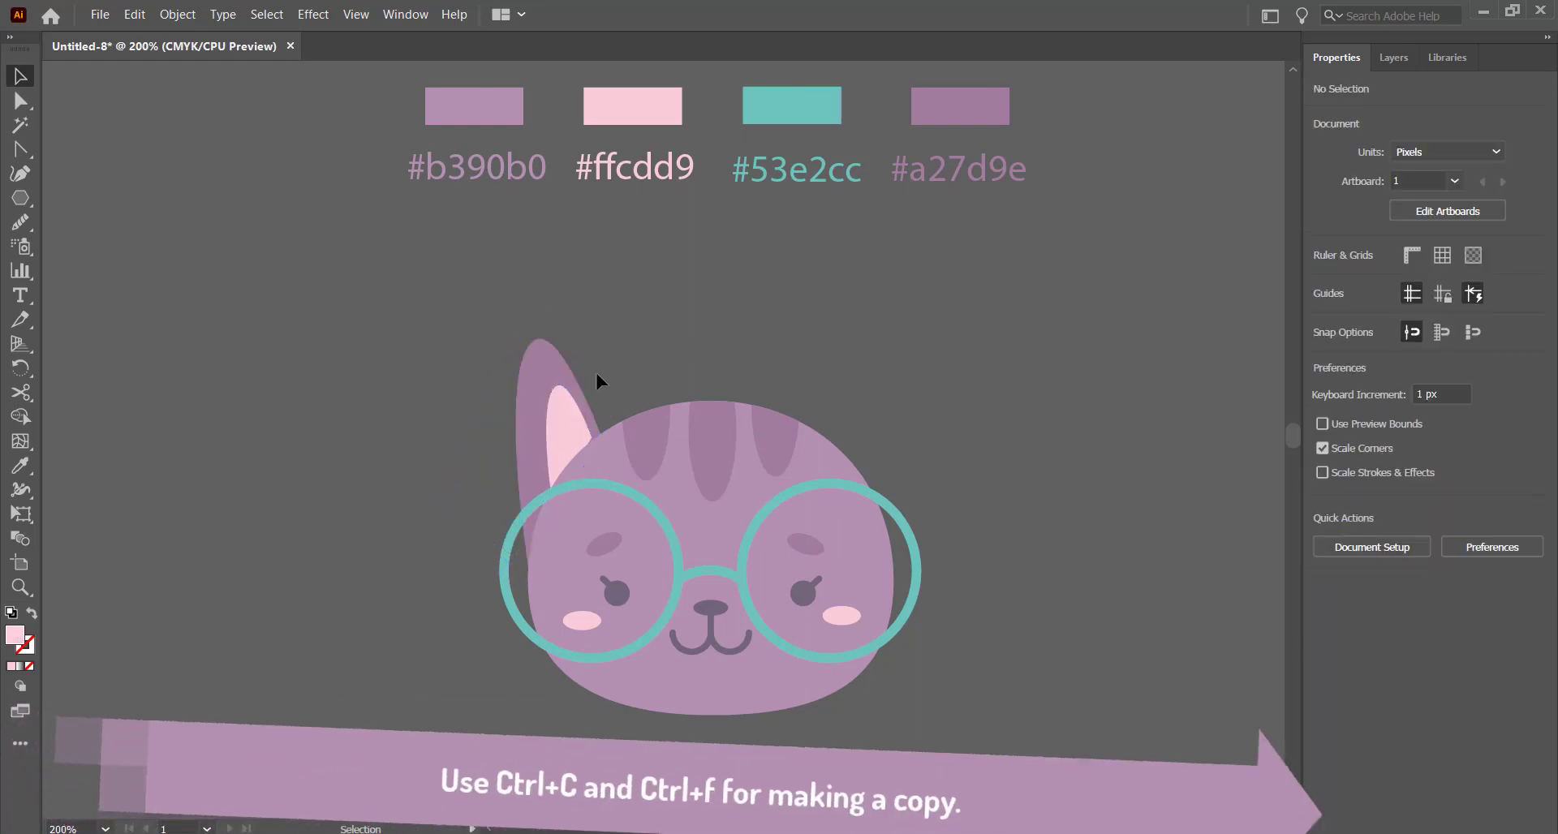
Duplicate the left ear in place and shift the copy 80 px to the right
{"action": "left_click", "coordinate": [556, 395]}
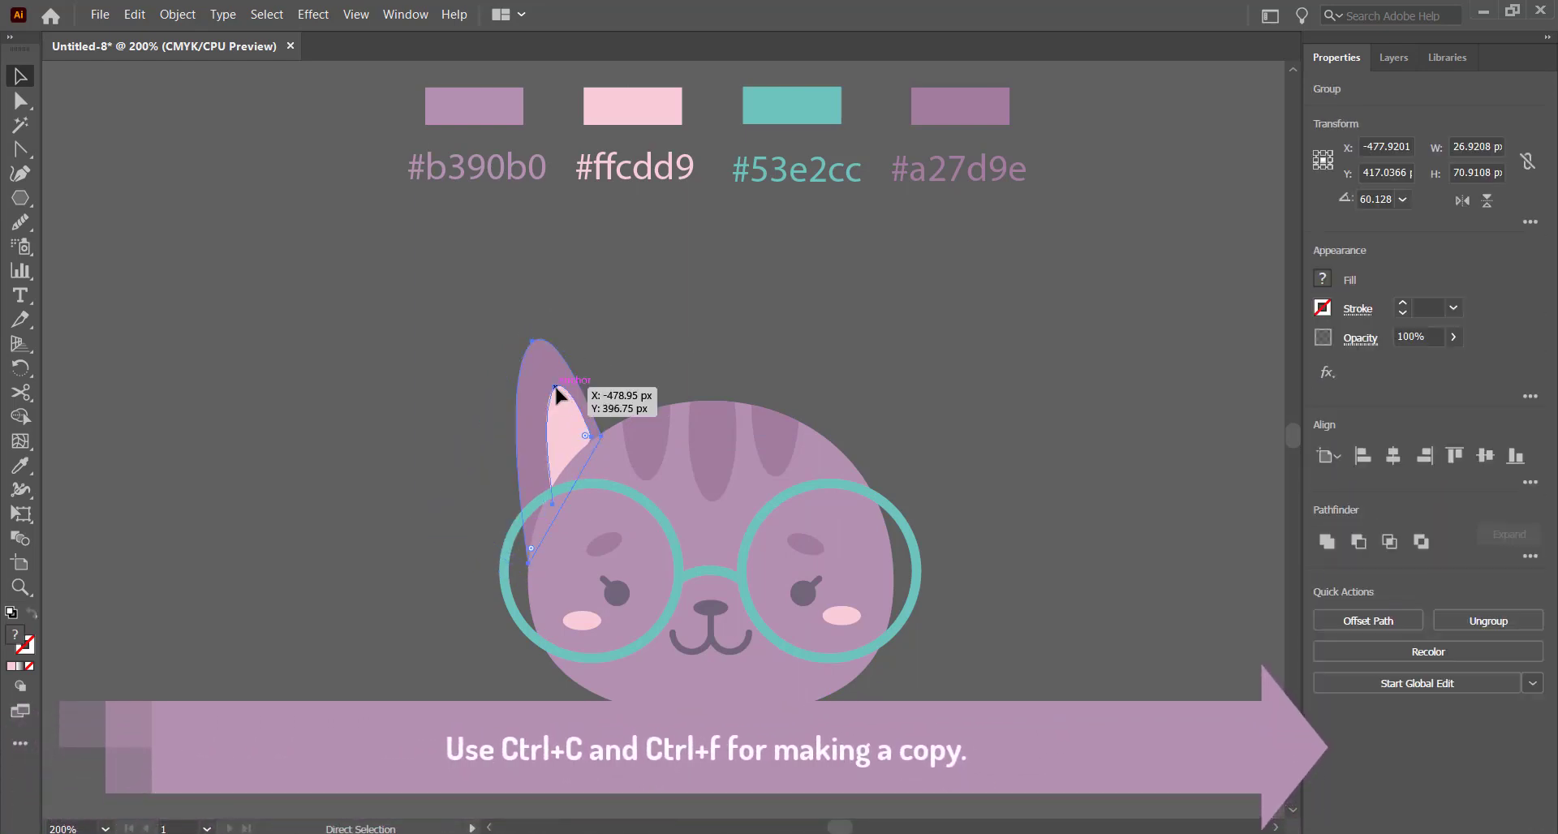
{"action": "key", "text": "ctrl+c"}
{"action": "key", "text": "ctrl+f"}
{"action": "key", "text": "shift+Right"}
{"action": "key", "text": "shift+Right"}
{"action": "key", "text": "shift+Right"}
{"action": "key", "text": "shift+Right"}
{"action": "key", "text": "shift+Right"}
{"action": "key", "text": "shift+Right"}
{"action": "key", "text": "shift+Right"}
{"action": "key", "text": "shift+Right"}
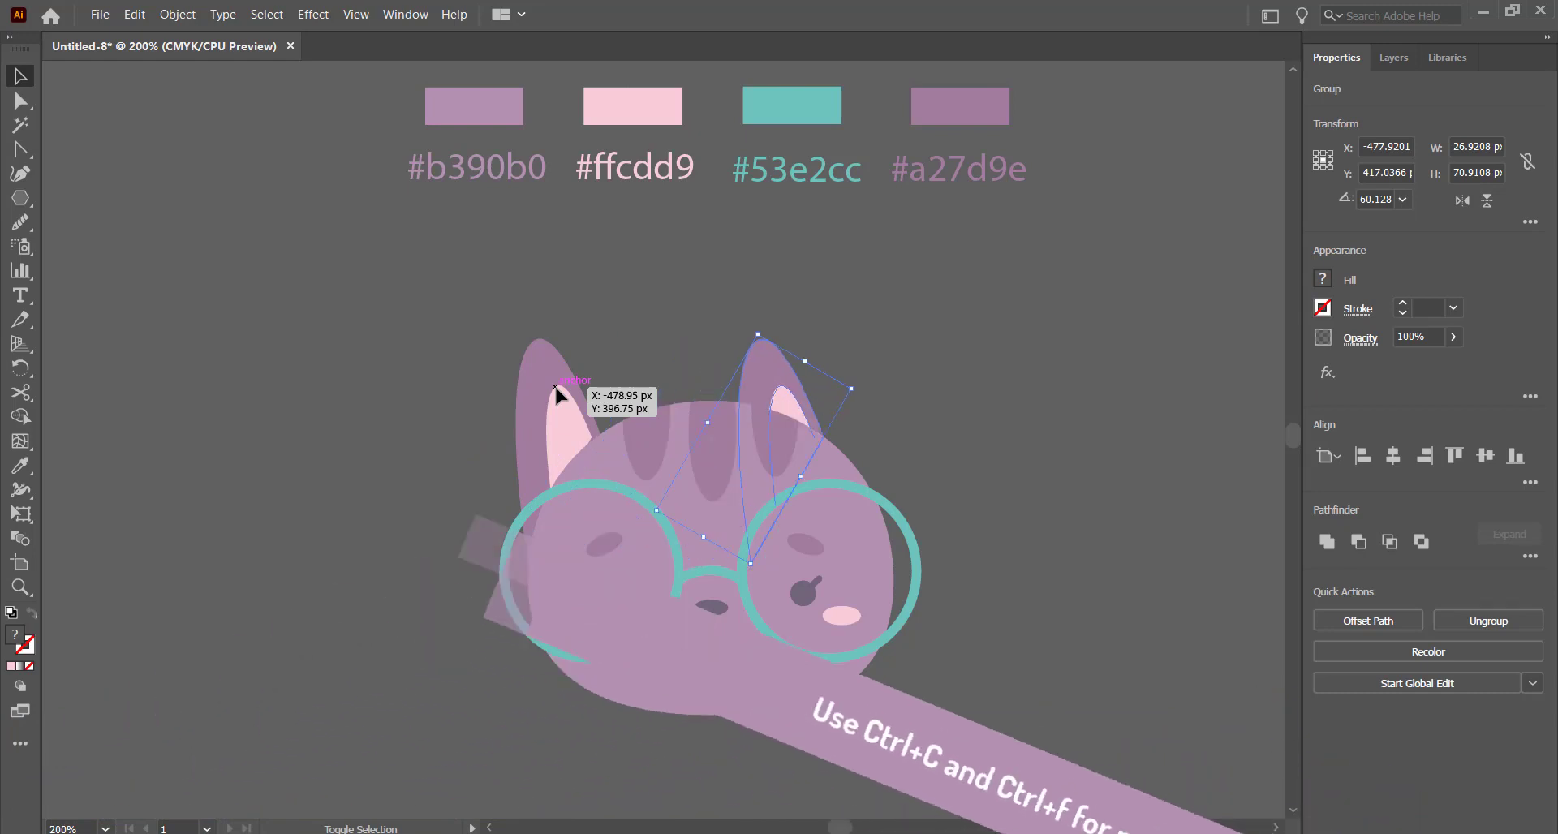
Reflect the copied ear across the vertical axis and nudge it outward onto the right side of the head
{"action": "right_click", "coordinate": [818, 386]}
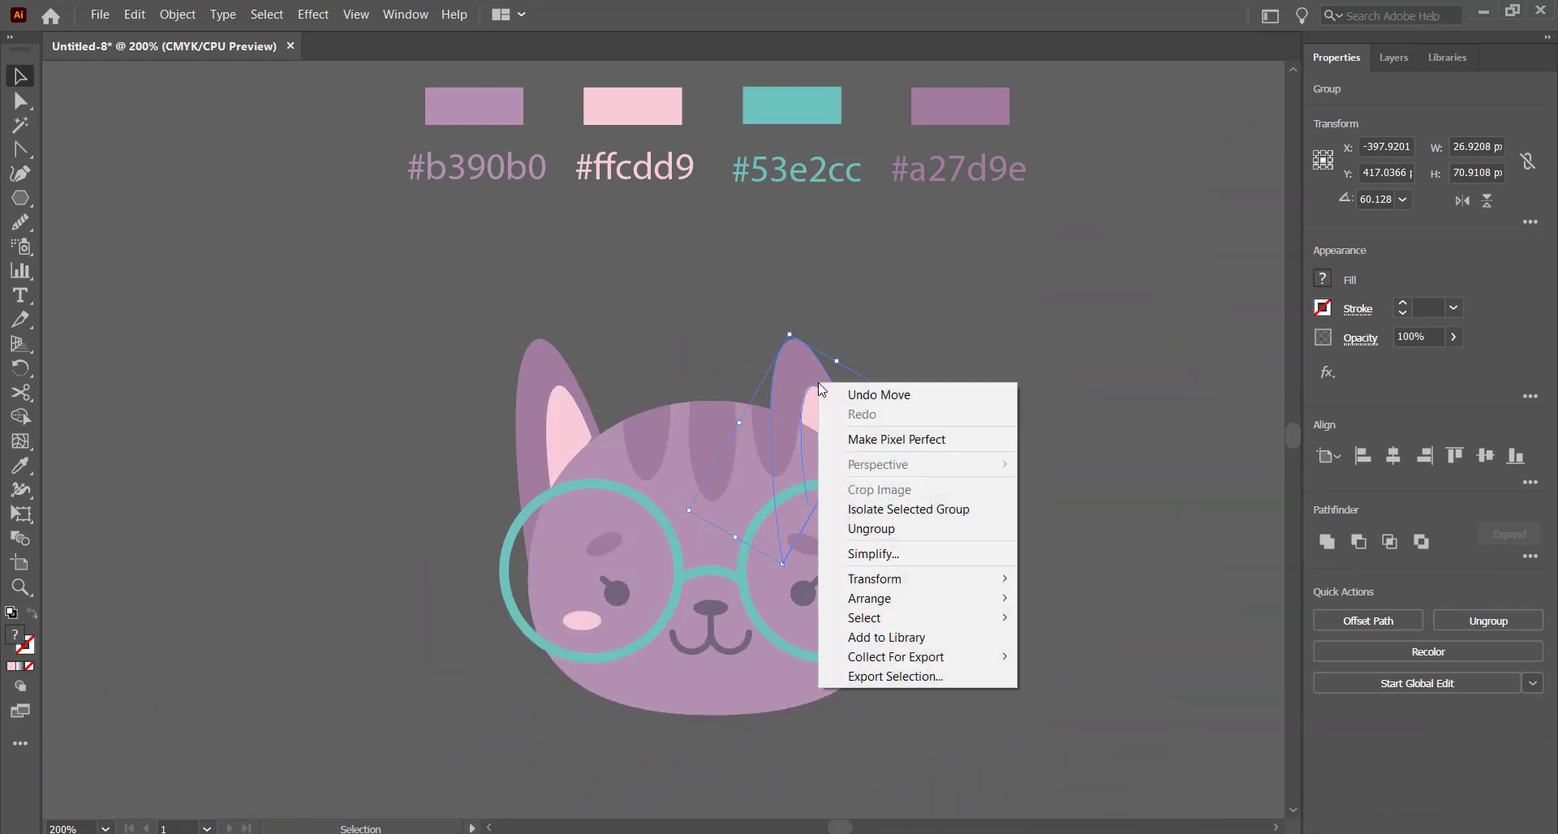
{"action": "mouse_move", "coordinate": [925, 600]}
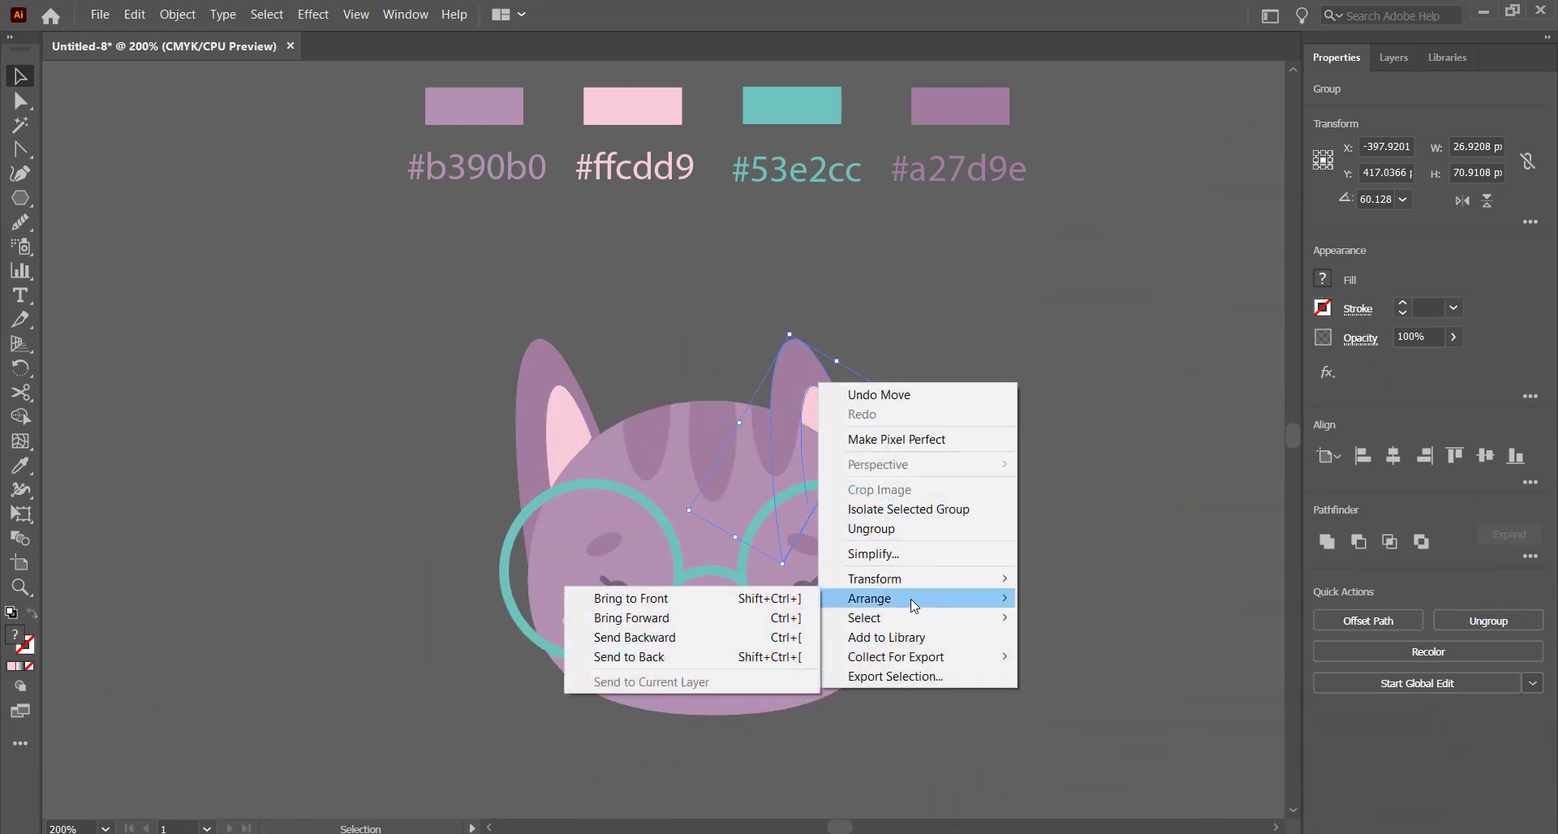
{"action": "mouse_move", "coordinate": [897, 579]}
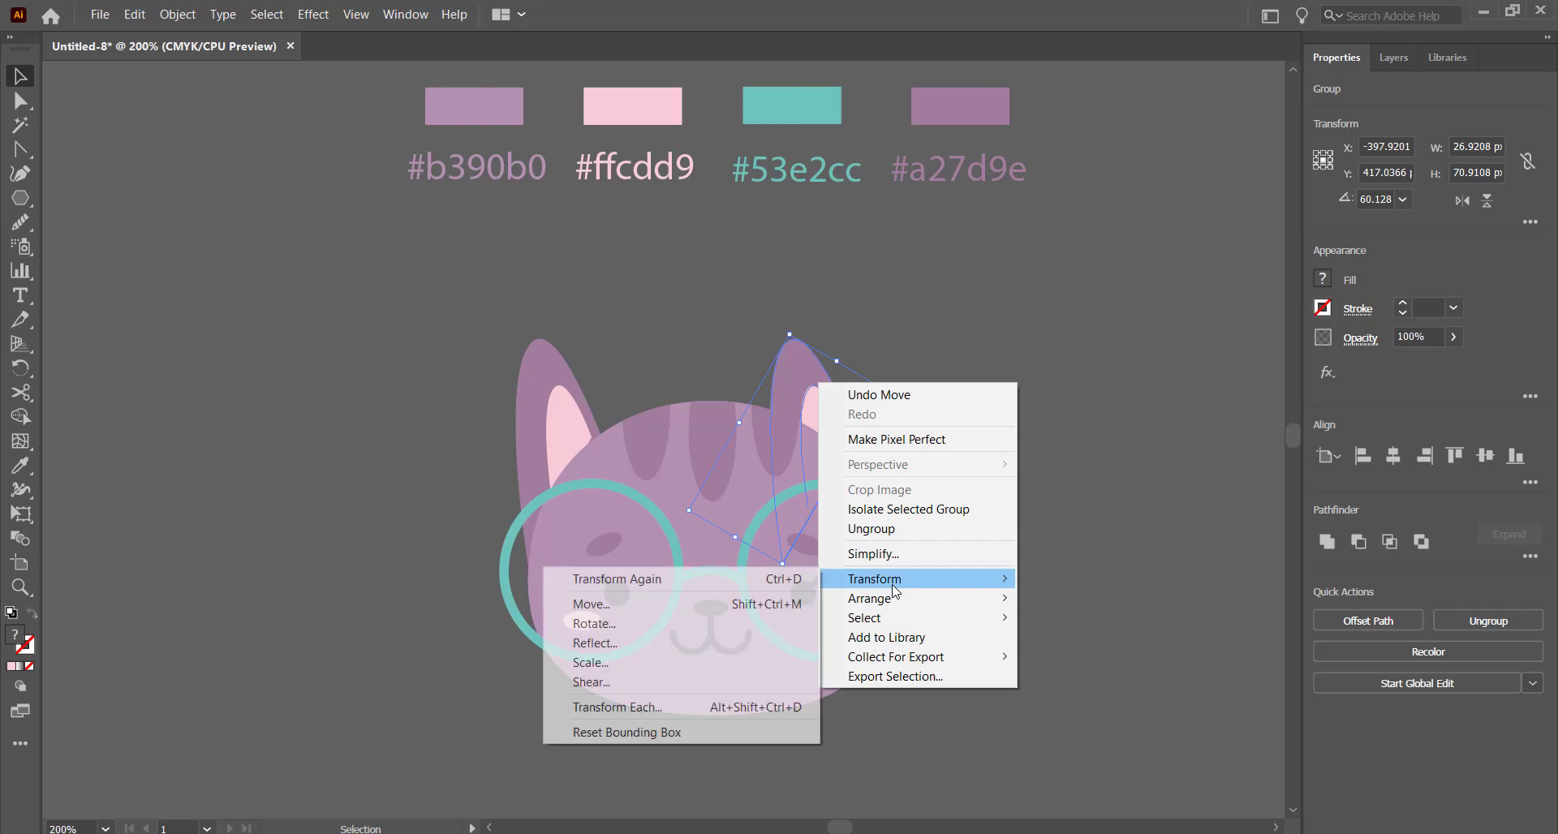
{"action": "left_click", "coordinate": [750, 642]}
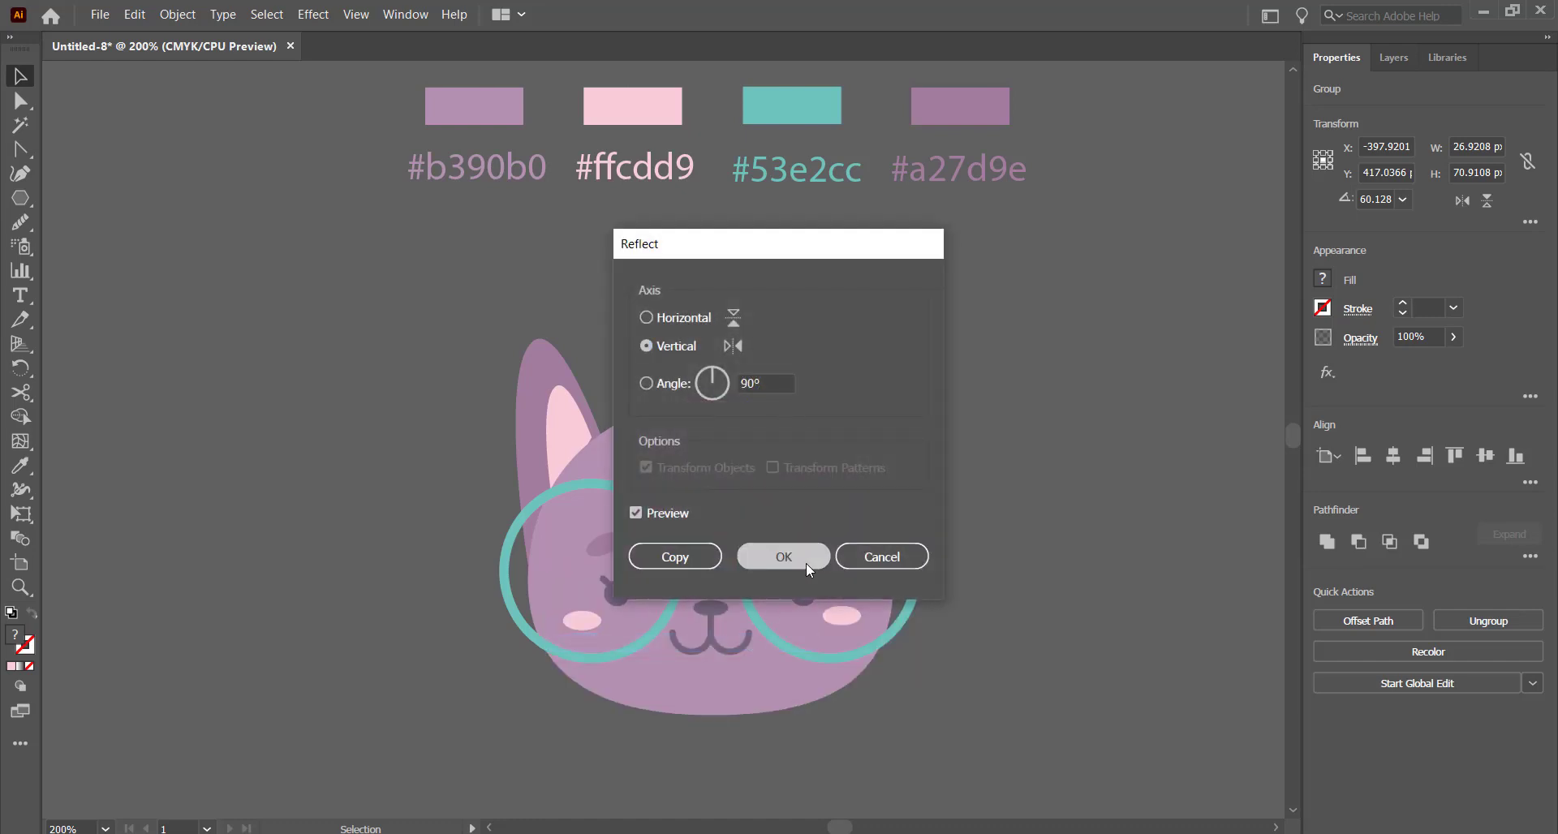
{"action": "left_click", "coordinate": [806, 559]}
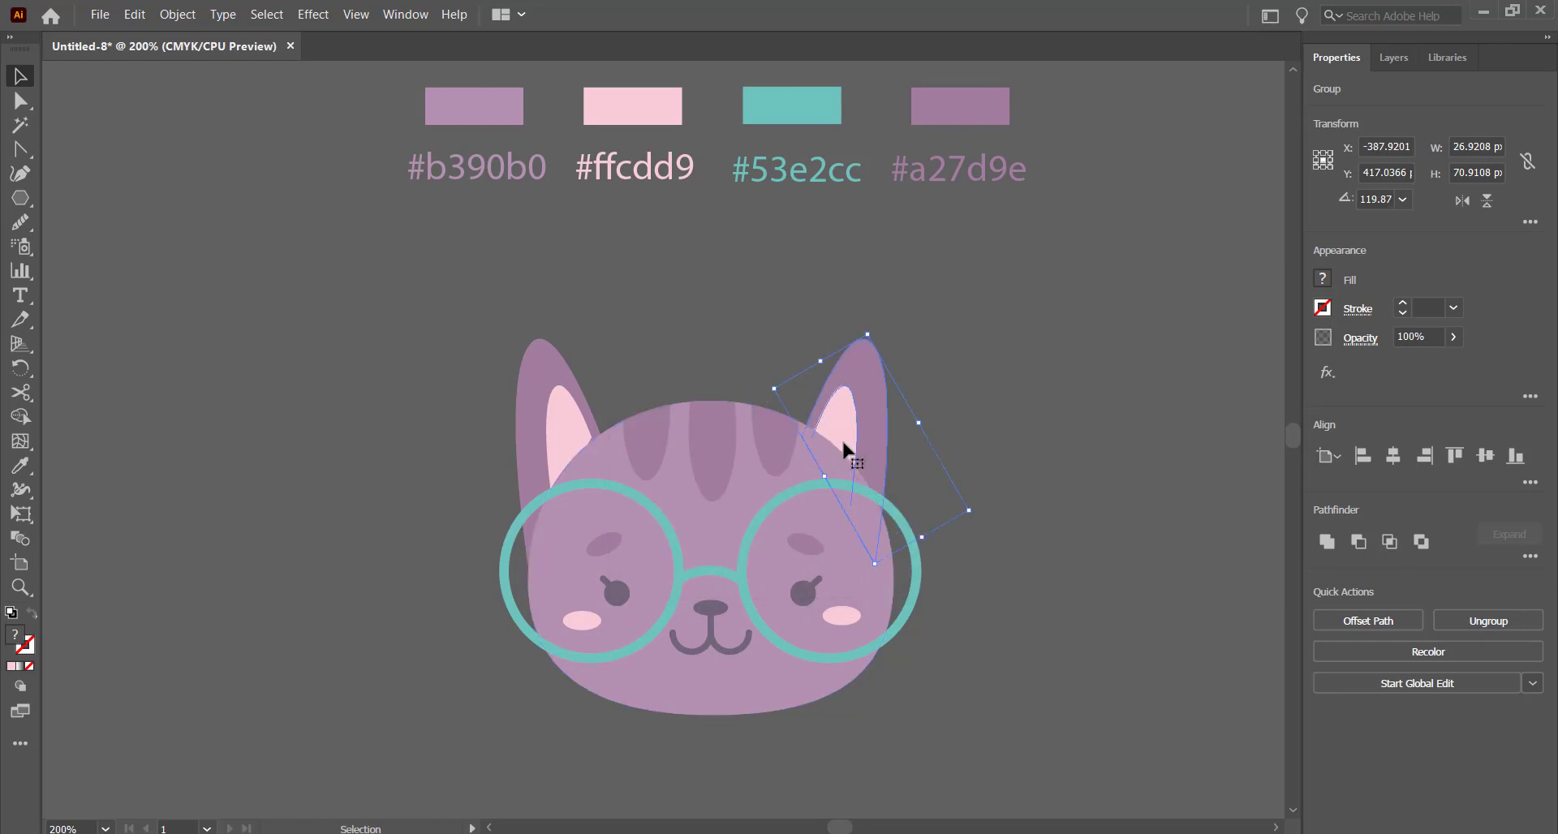
{"action": "key", "text": "Right"}
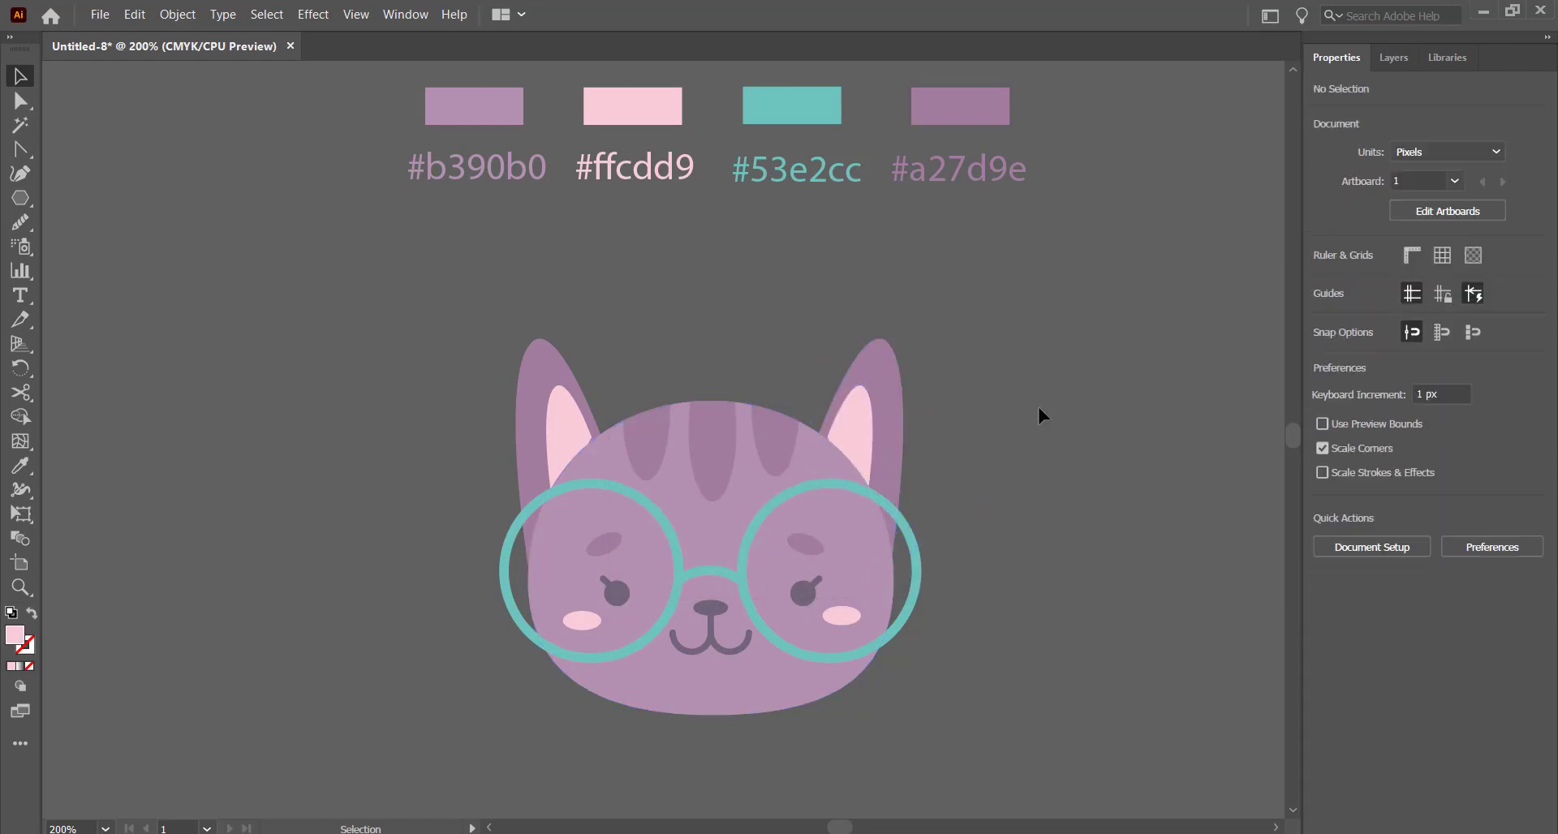
Copy the complete cat face, paste it onto the artboard and enlarge it to nearly fill the artboard's width
{"action": "key", "text": "ctrl+minus"}
{"action": "key", "text": "ctrl+minus"}
{"action": "left_click_drag", "start_coordinate": [881, 357], "coordinate": [514, 609]}
{"action": "key", "text": "ctrl+x"}
{"action": "key", "text": "ctrl+0"}
{"action": "key", "text": "ctrl+v"}
{"action": "left_click_drag", "start_coordinate": [713, 488], "coordinate": [1044, 720]}
{"action": "left_click", "coordinate": [1127, 412]}
Draw a pink rectangle covering the whole artboard and send it behind the cat face as the background
{"action": "left_click_drag", "start_coordinate": [20, 198], "coordinate": [97, 199]}
{"action": "left_click_drag", "start_coordinate": [291, 67], "coordinate": [1037, 732]}
{"action": "key", "text": "v"}
{"action": "right_click", "coordinate": [1088, 629]}
{"action": "mouse_move", "coordinate": [945, 542]}
{"action": "left_click", "coordinate": [844, 601]}
{"action": "left_click", "coordinate": [1121, 480]}
Examine the finished cat illustration in full-screen view, both as a whole and close up on the face
{"action": "key", "text": "ctrl+minus"}
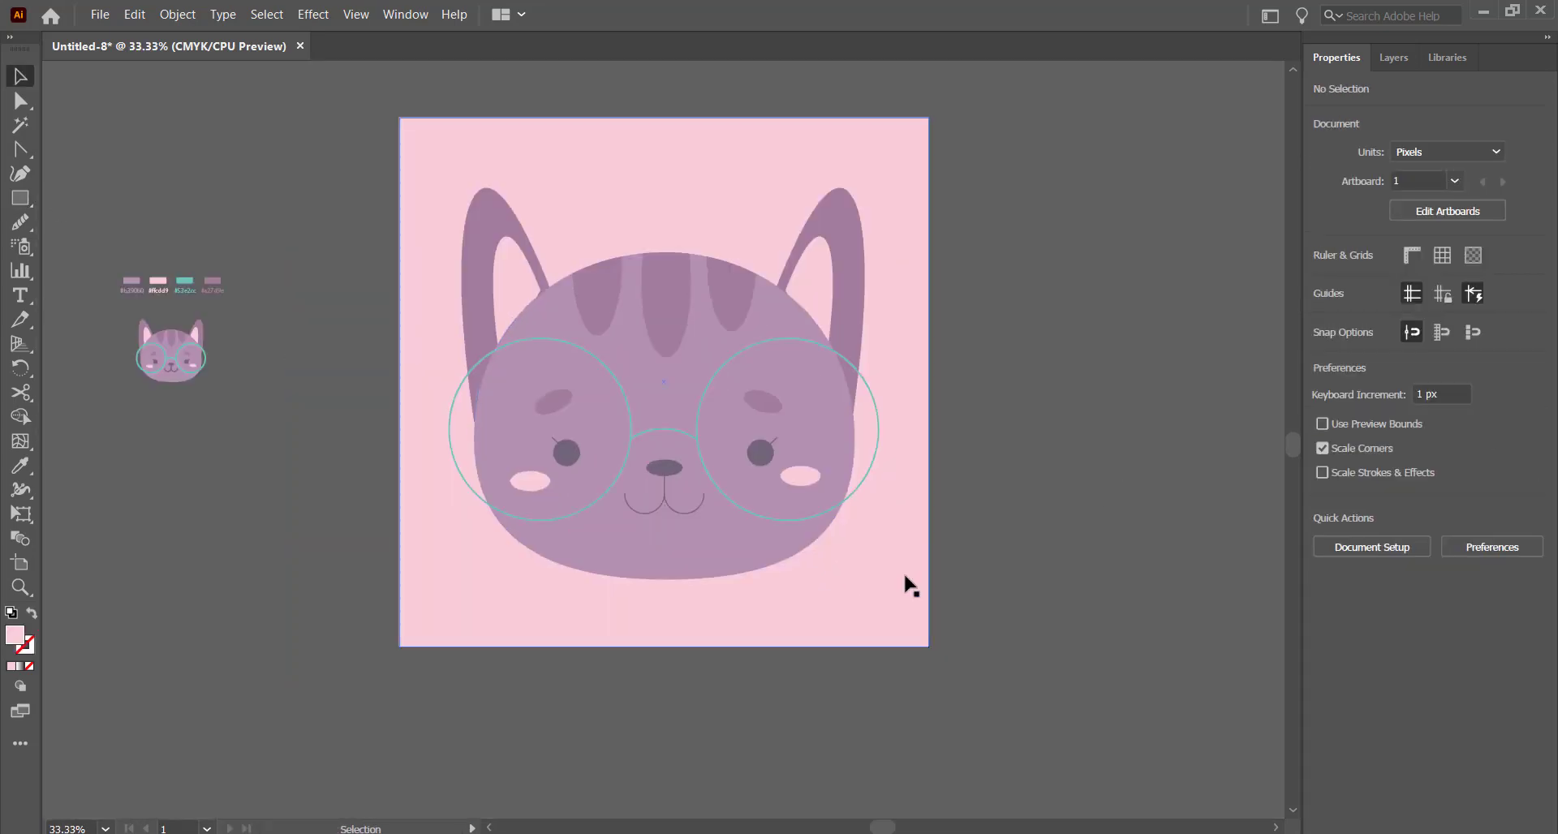
{"action": "key", "text": "ctrl+0"}
{"action": "key", "text": "f"}
{"action": "key", "text": "f"}
{"action": "key", "text": "ctrl+0"}
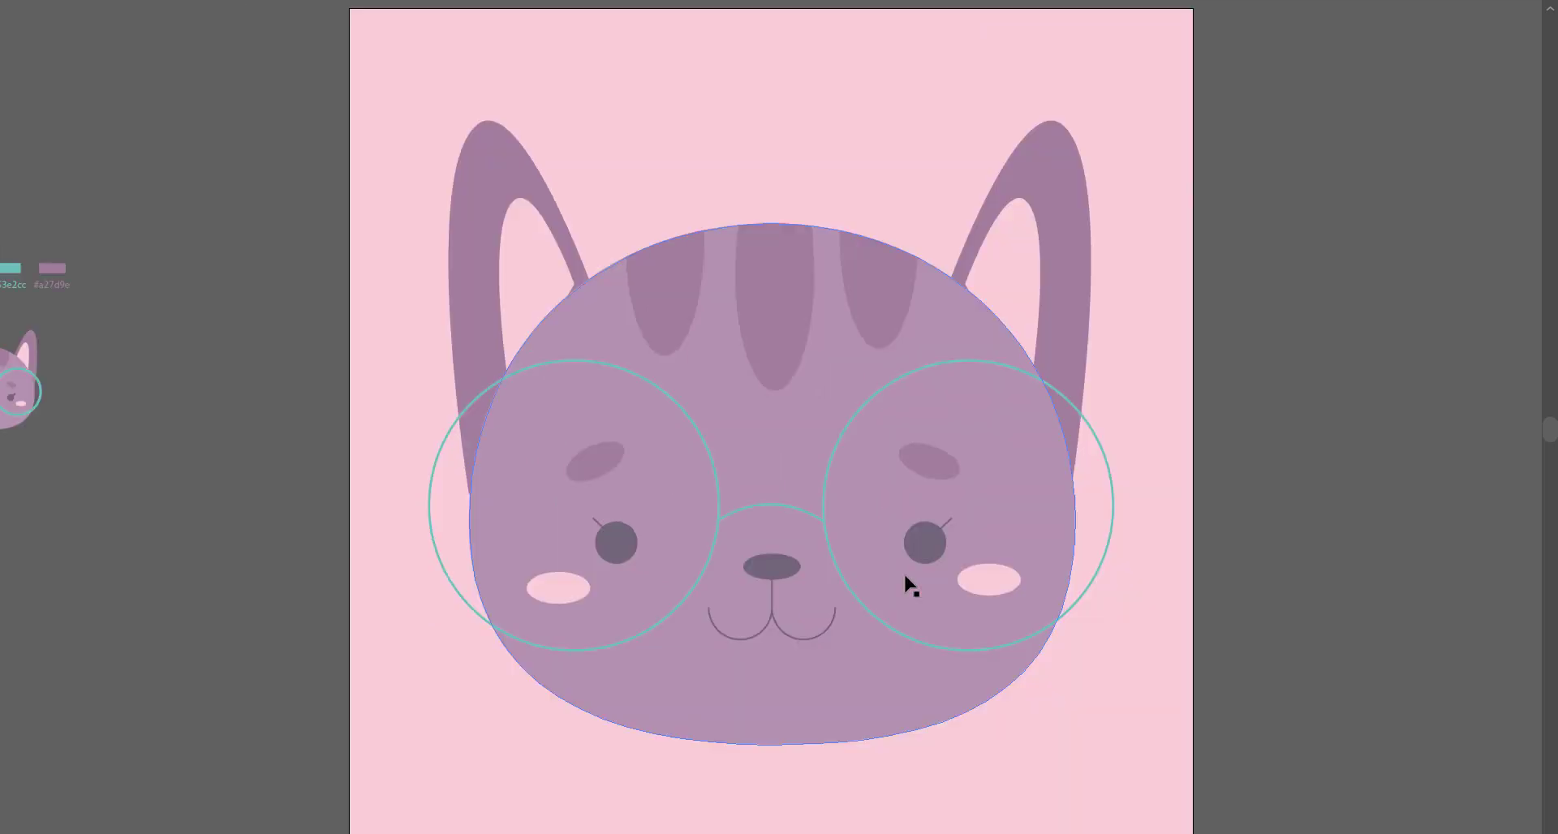
{"action": "key", "text": "ctrl+plus"}
{"action": "key", "text": "ctrl+plus"}
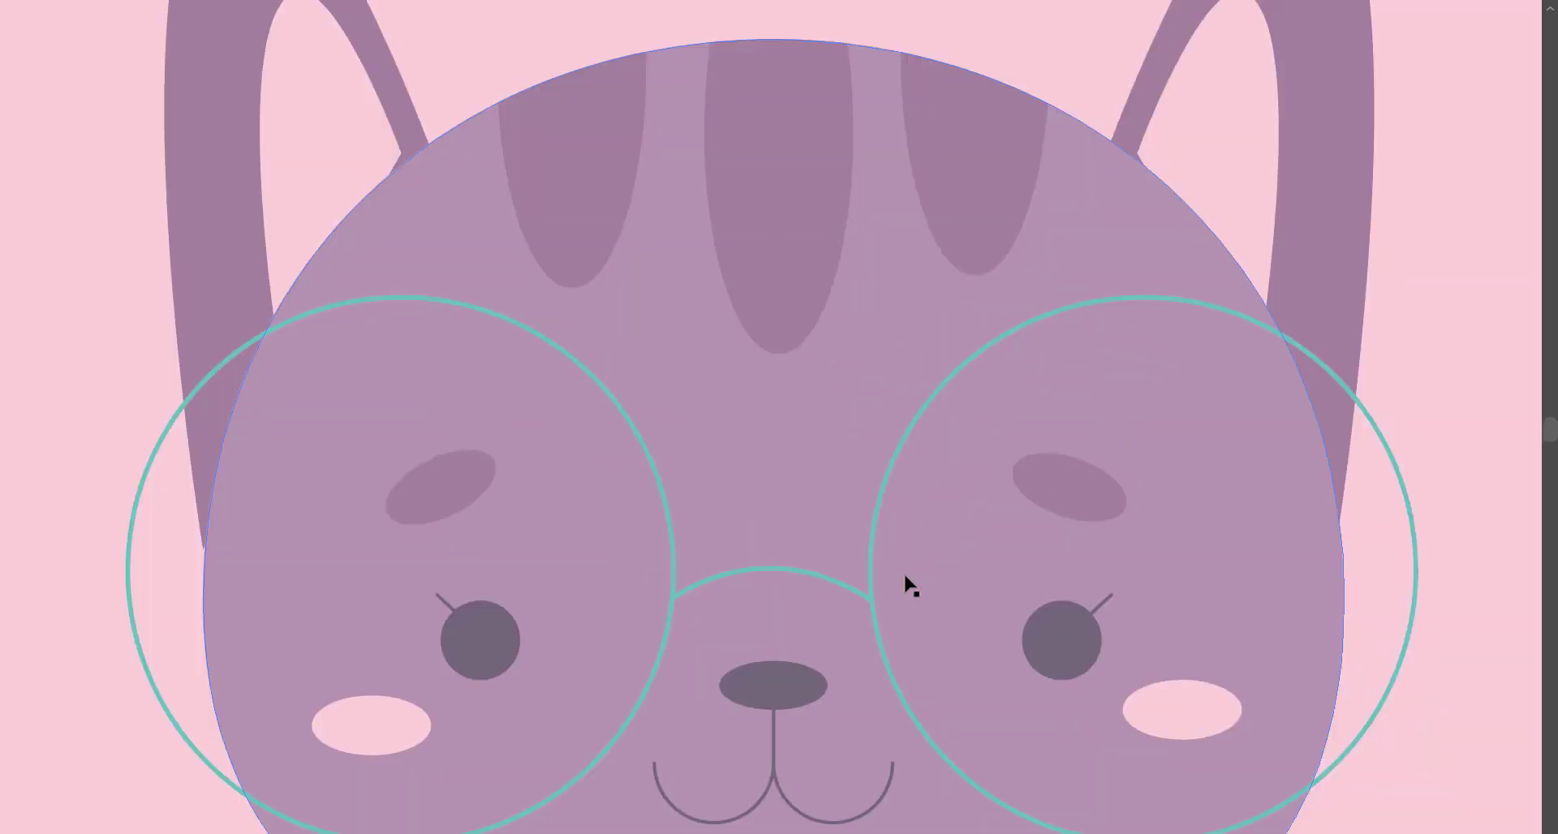
{"action": "key", "text": "ctrl+minus"}
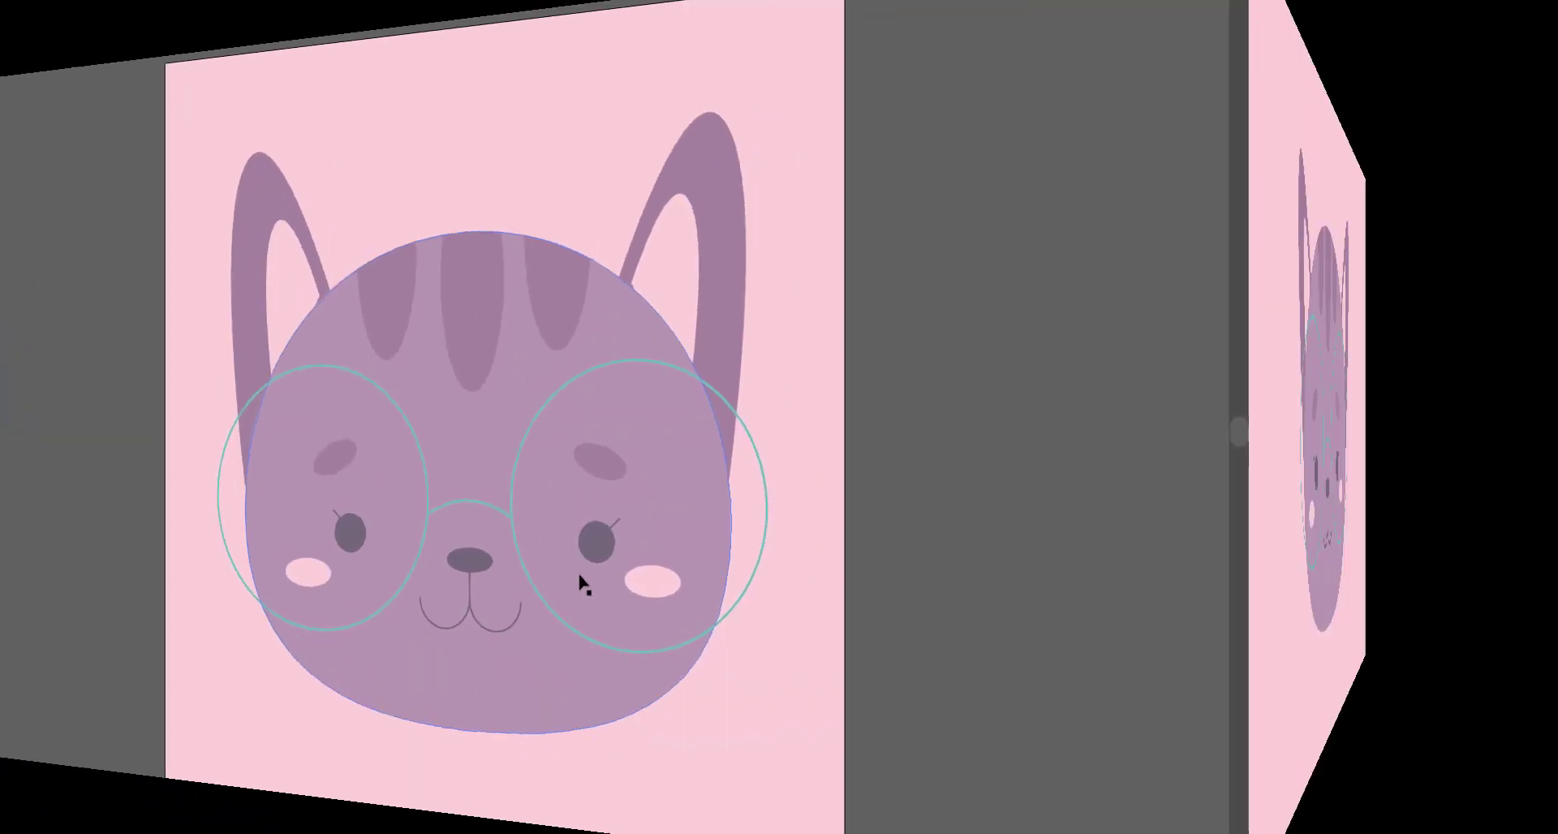